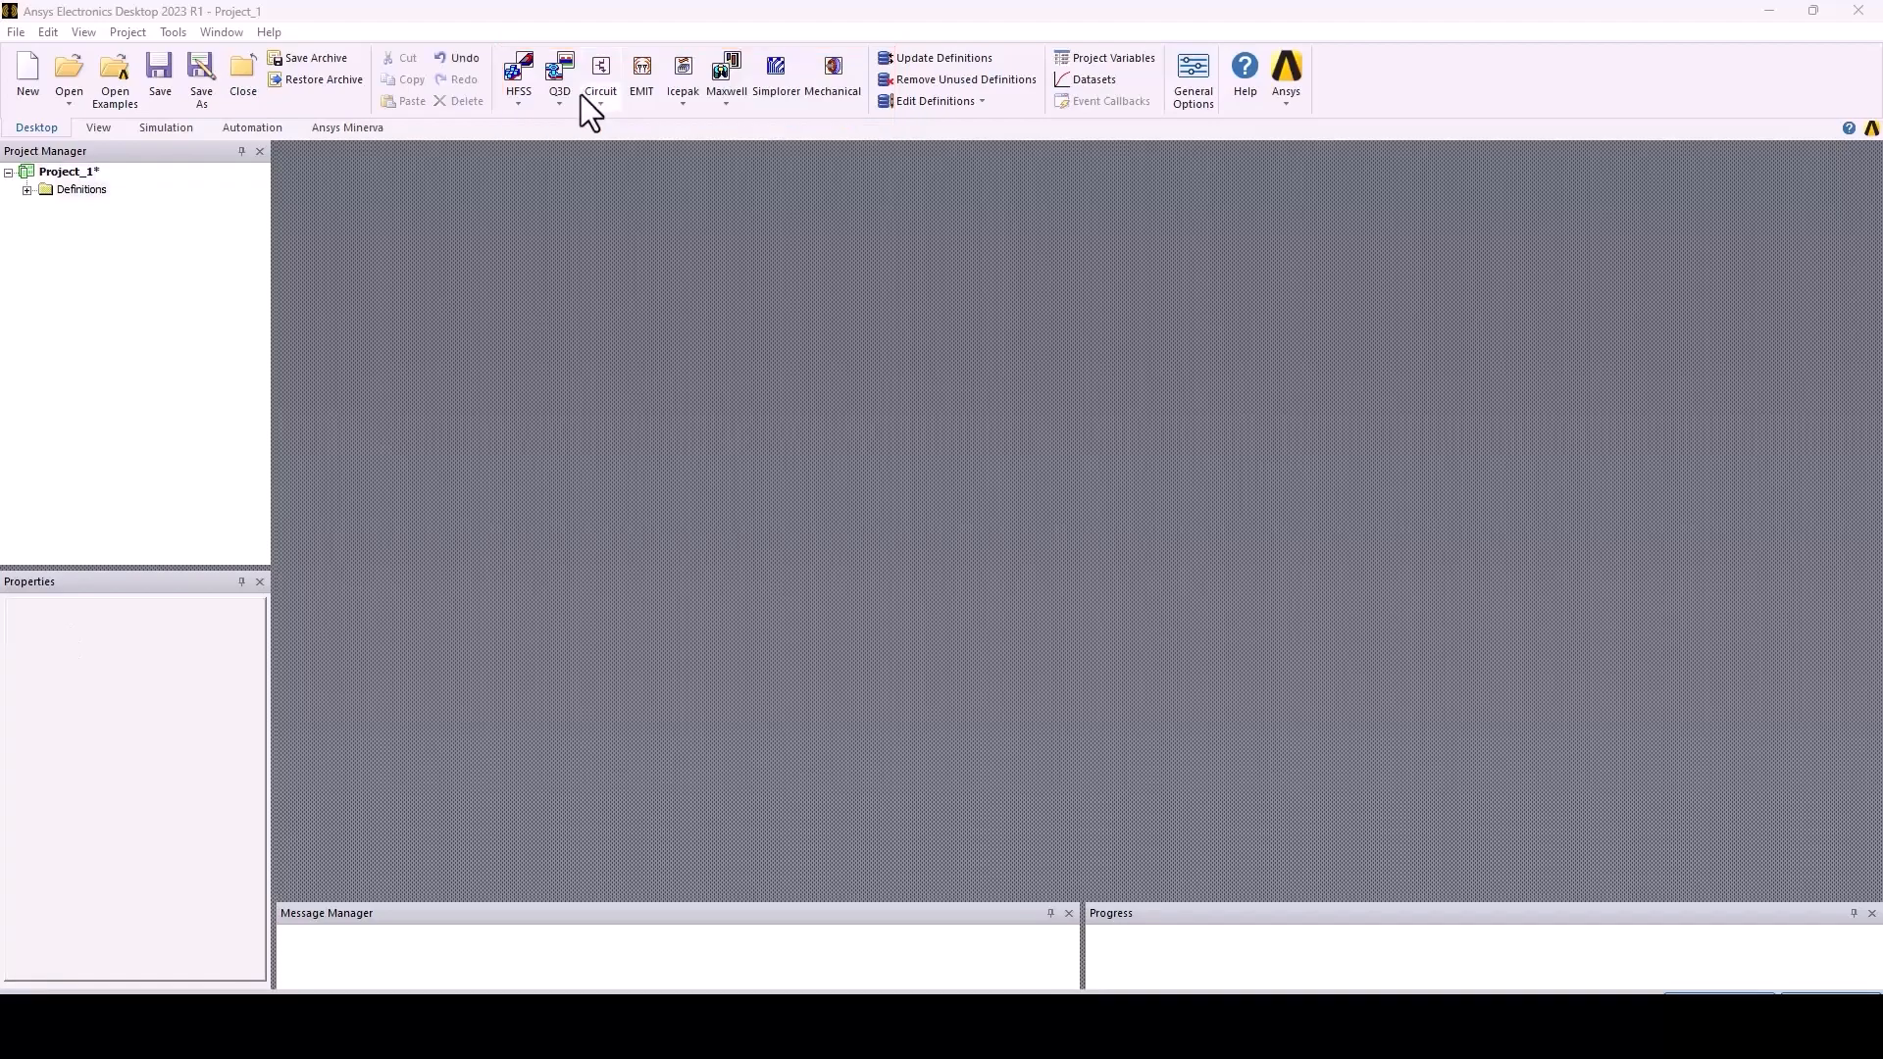
Insert an HFSS design into the current project and open the existing Antenna_Patch project from the desktop folder
{"action": "left_click", "coordinate": [522, 109]}
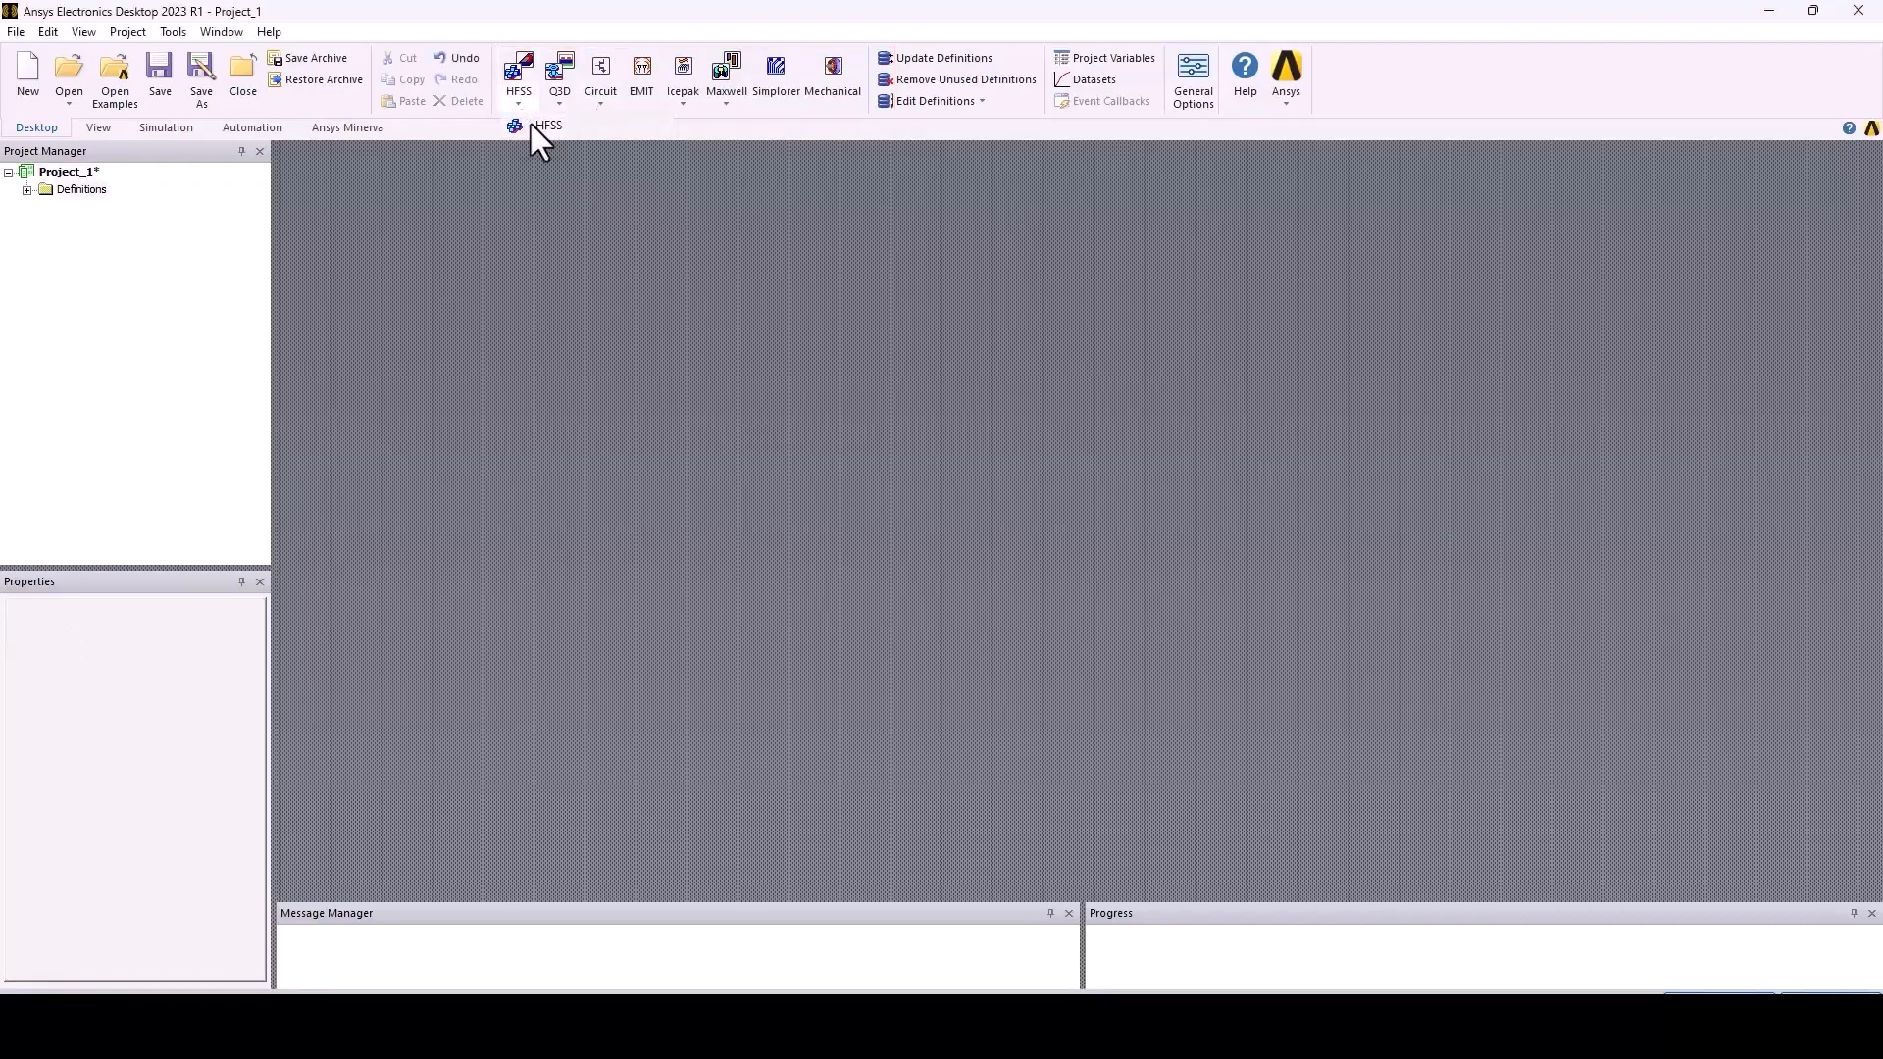
{"action": "left_click", "coordinate": [531, 125]}
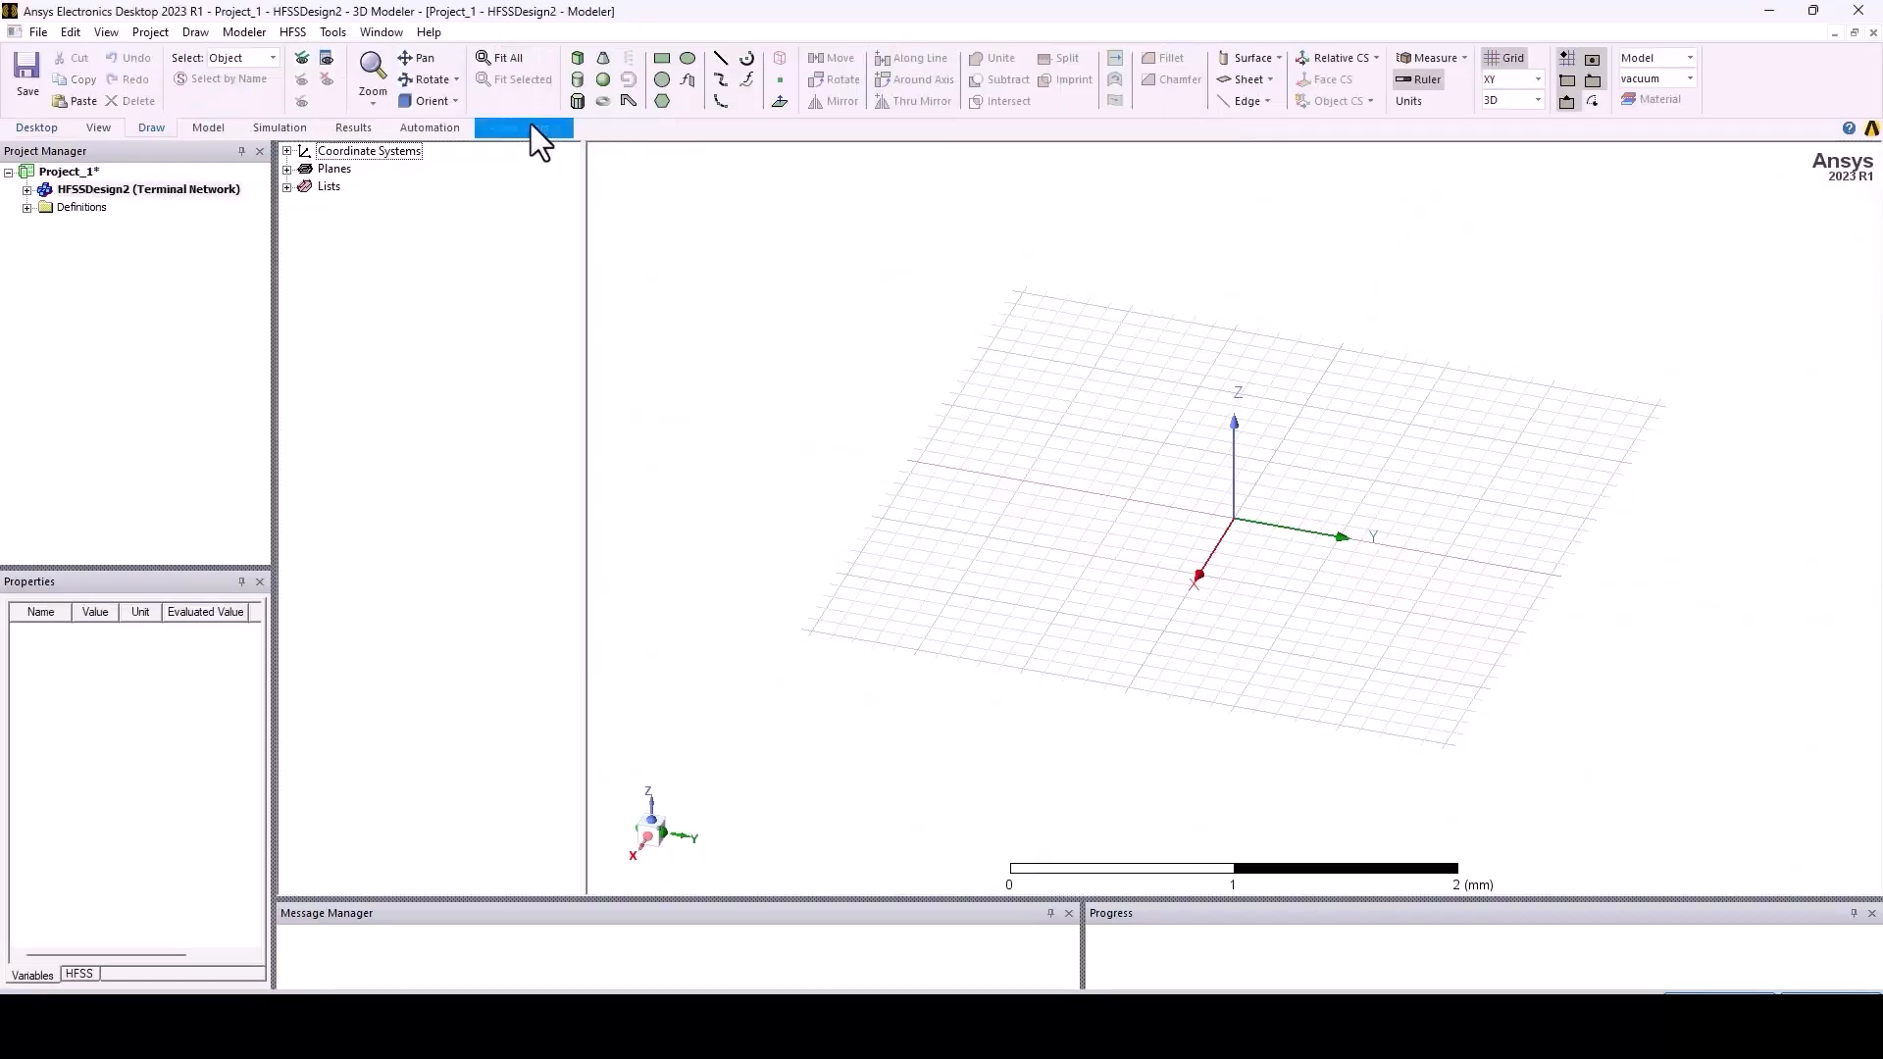
{"action": "left_click", "coordinate": [39, 32]}
{"action": "left_click", "coordinate": [99, 81]}
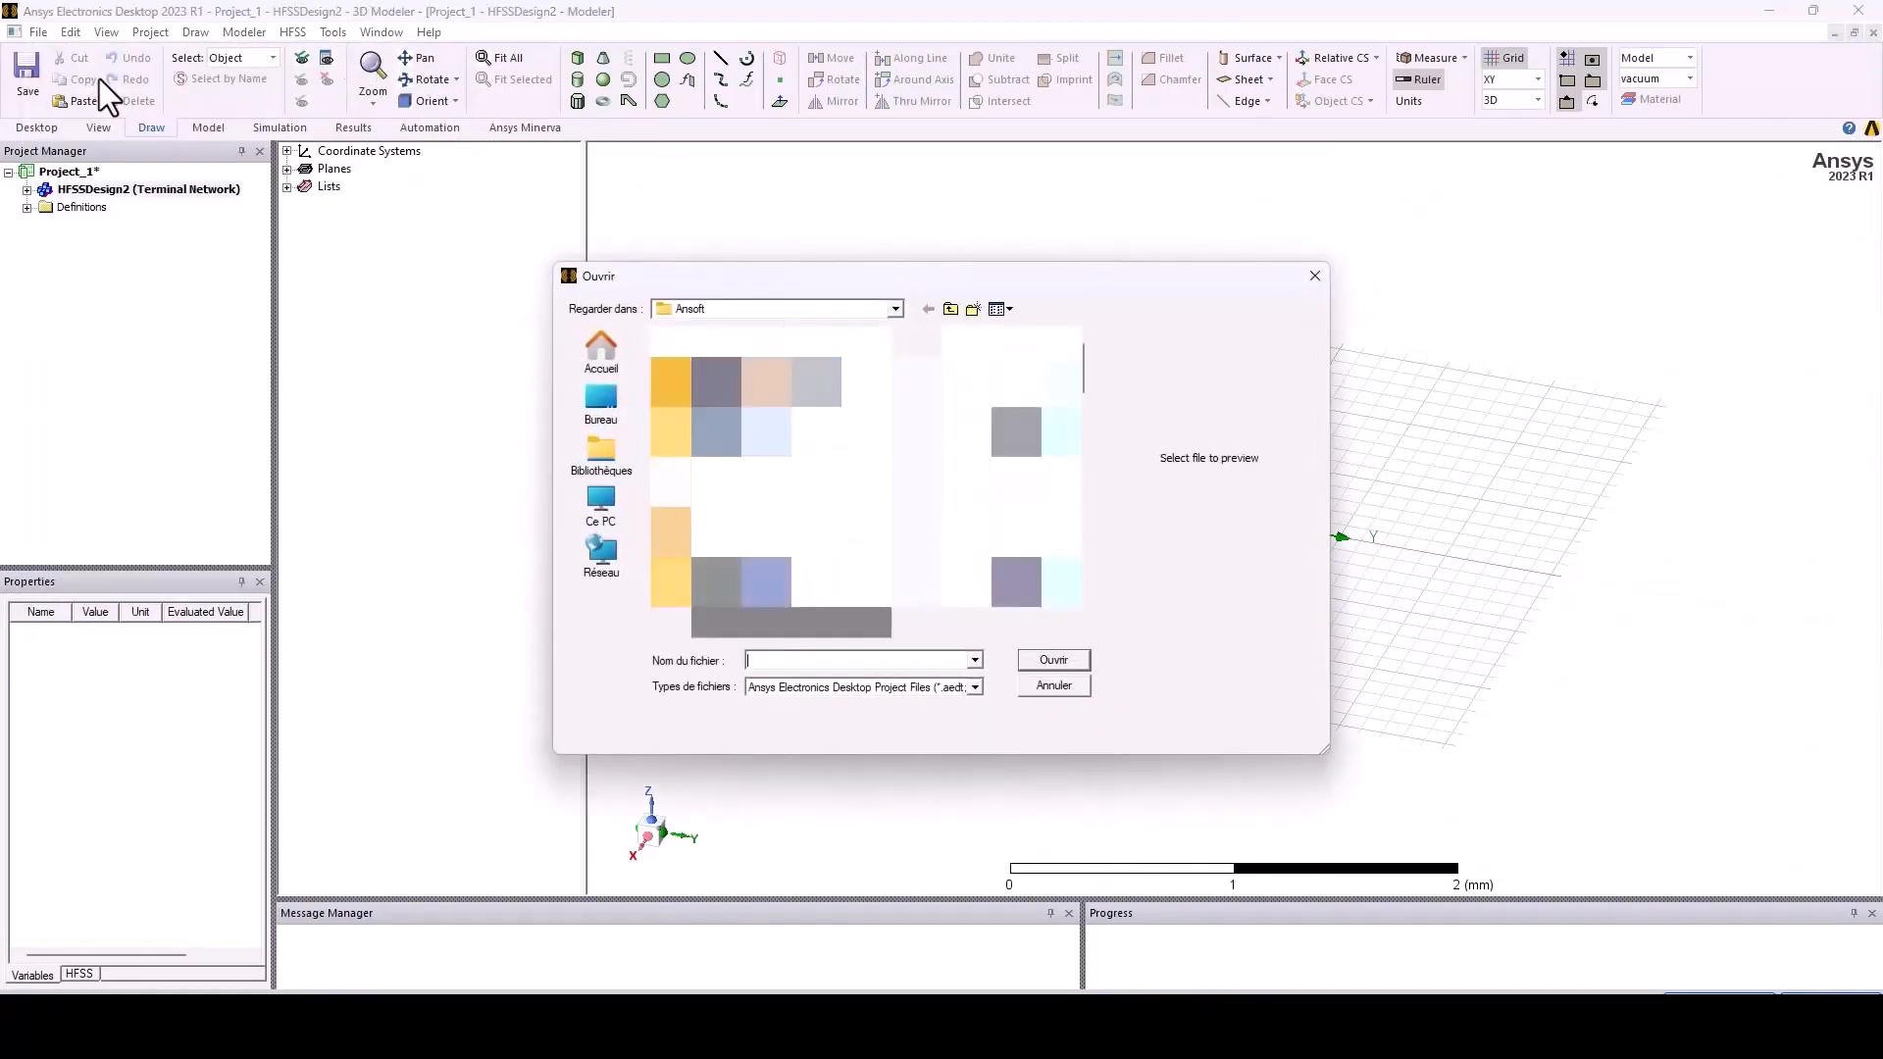
{"action": "left_click", "coordinate": [605, 398]}
{"action": "double_click", "coordinate": [790, 516]}
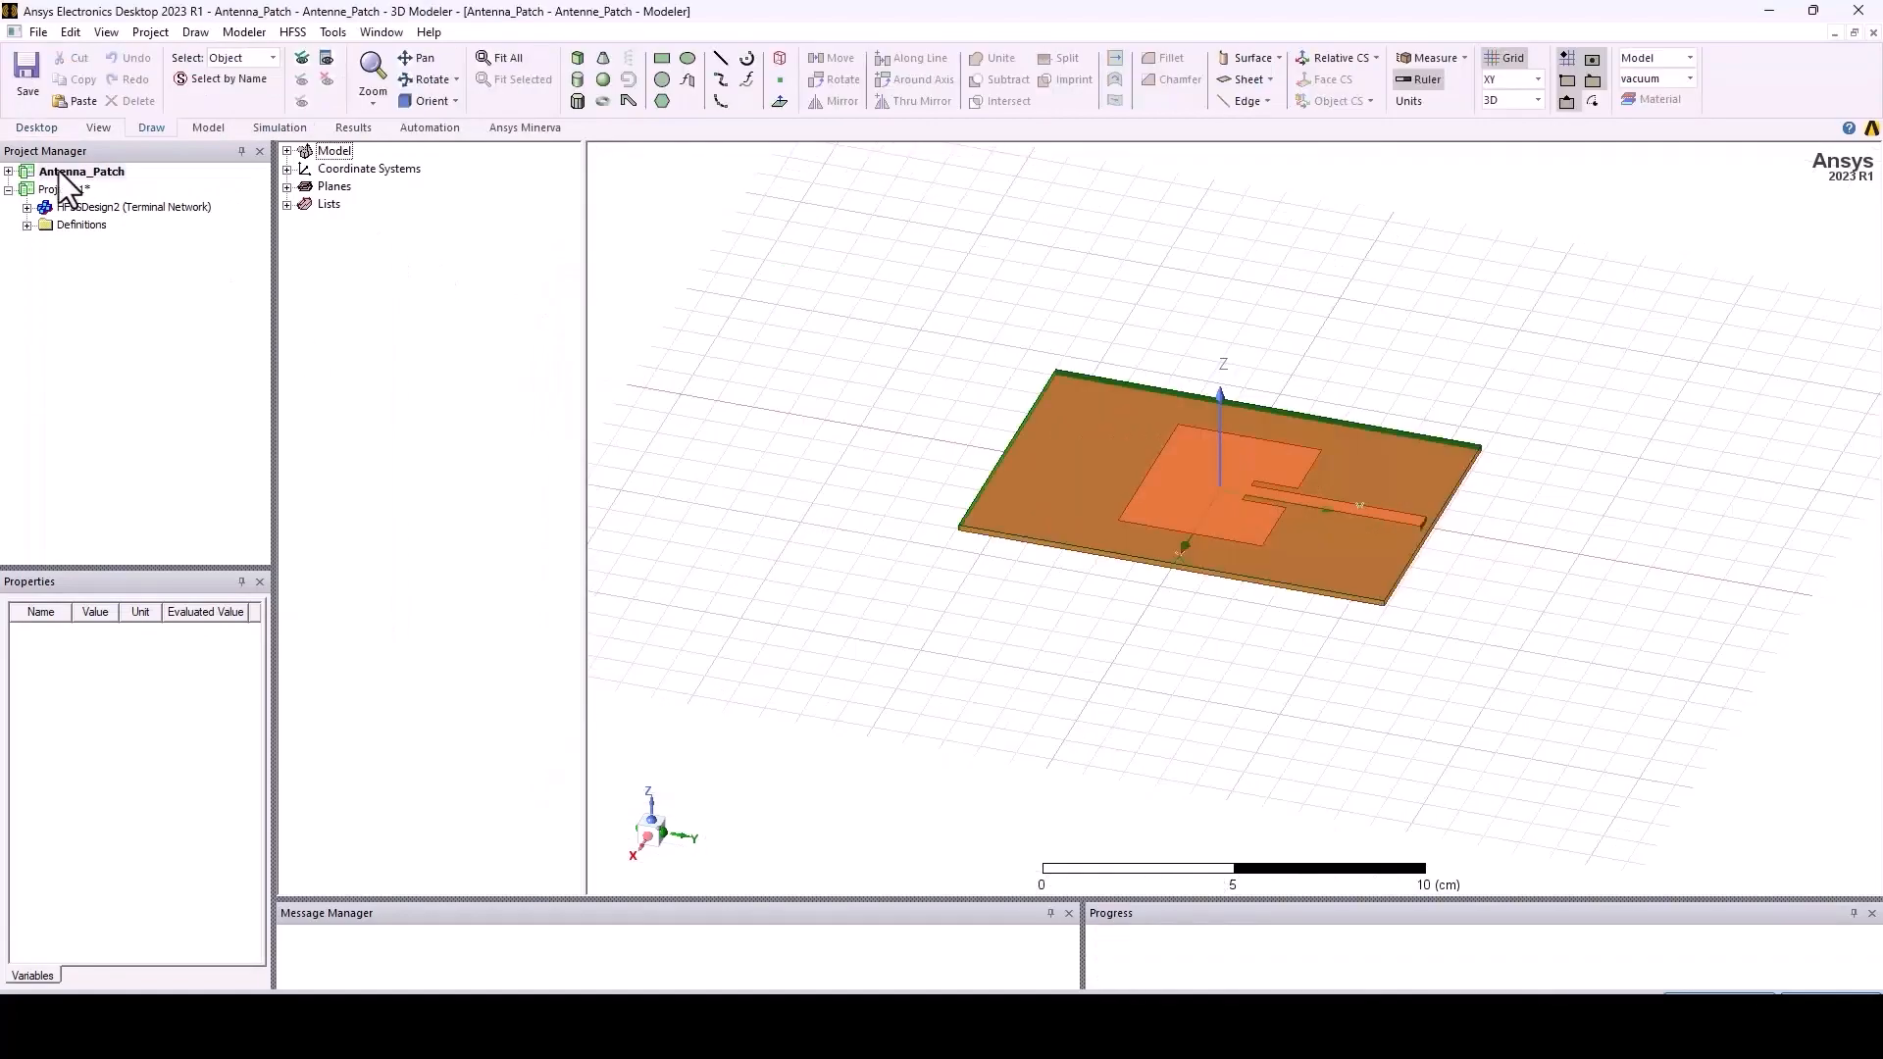
Collapse Project_1, expand the Antenna_Patch project down to the contents of its Antenne_Patch design, and select that design
{"action": "left_click", "coordinate": [8, 188]}
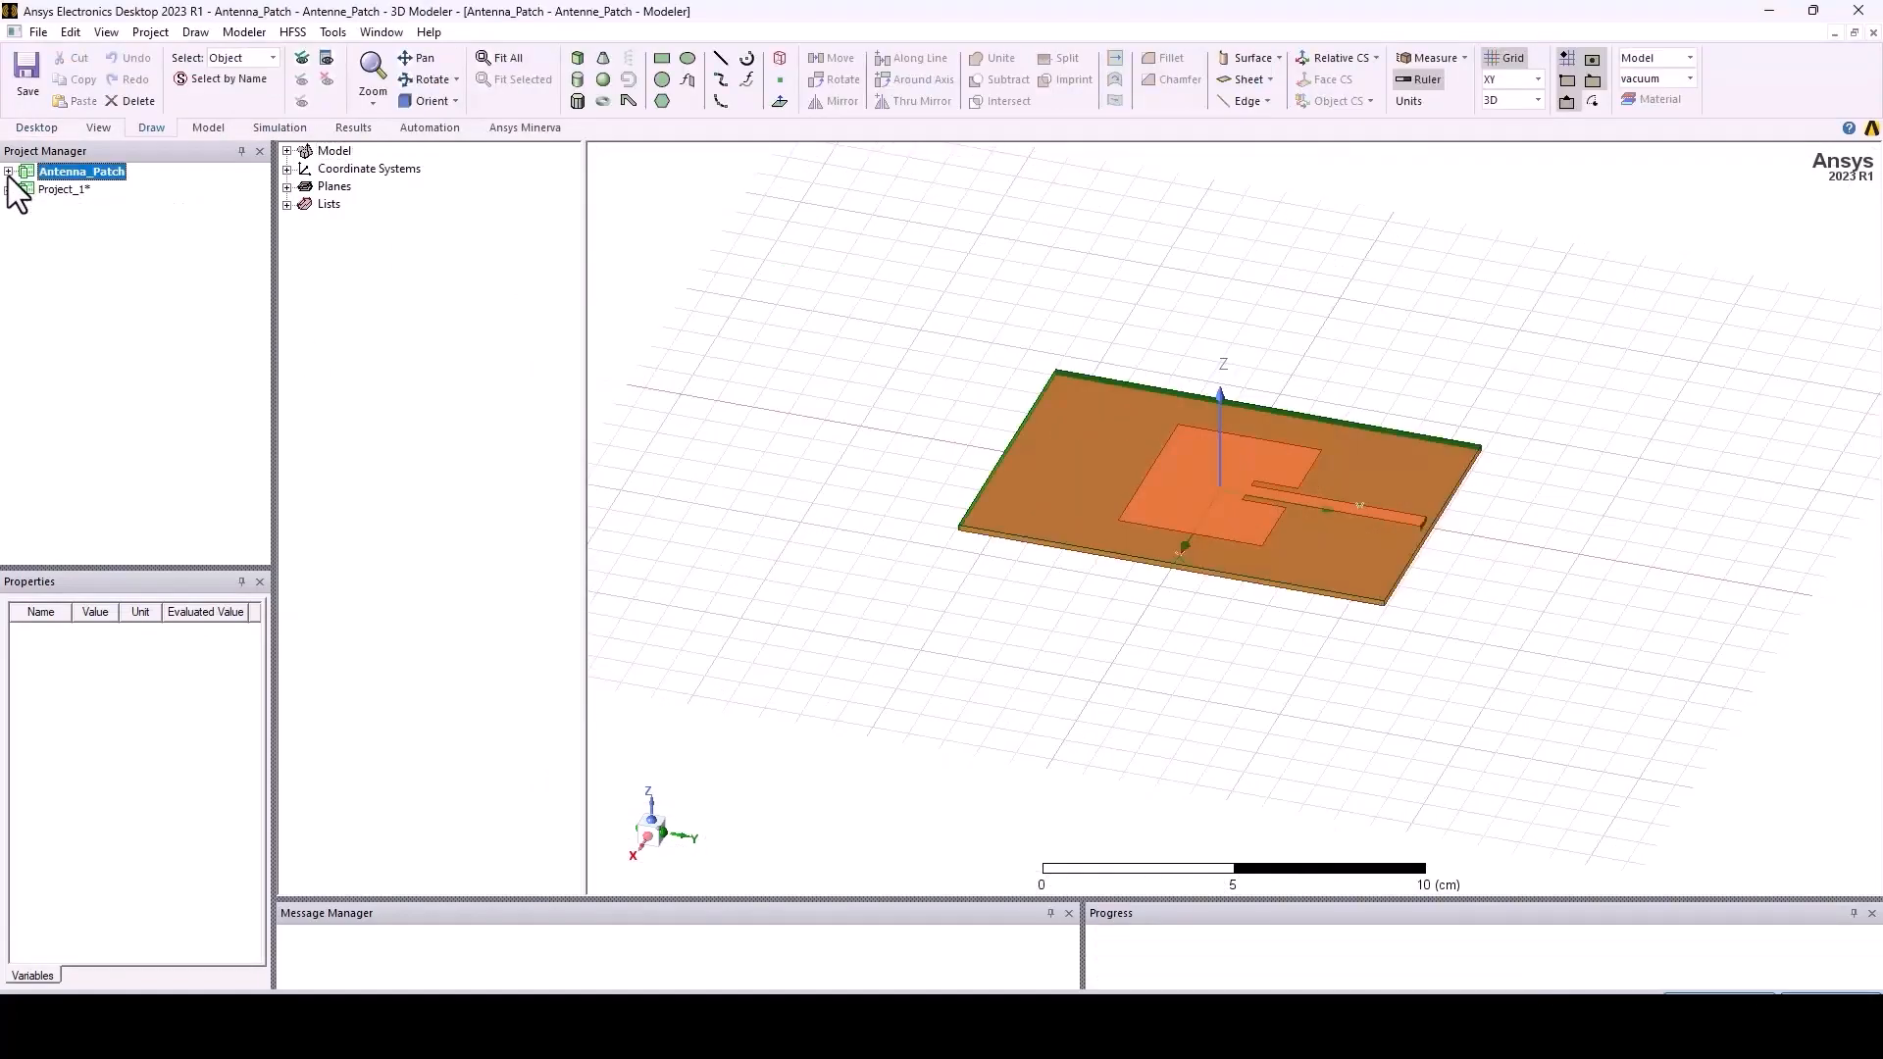
{"action": "left_click", "coordinate": [8, 171]}
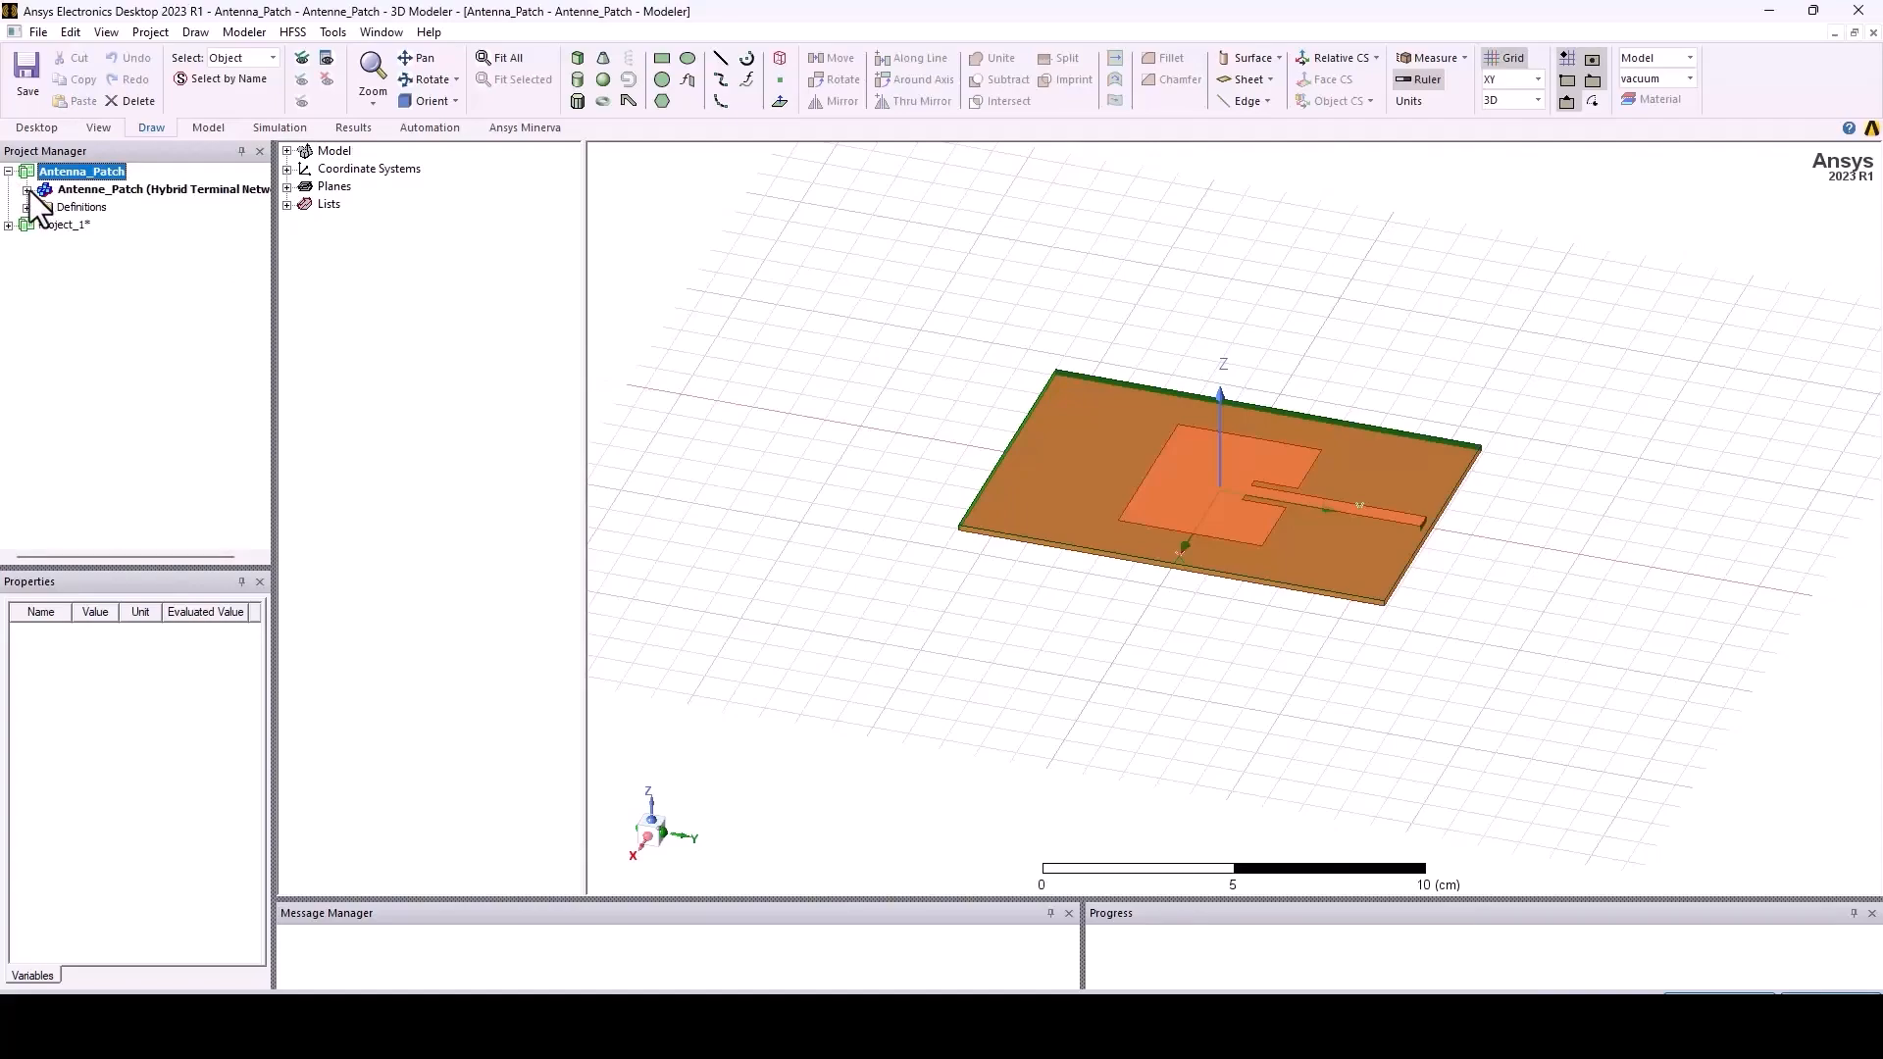
{"action": "left_click", "coordinate": [28, 191]}
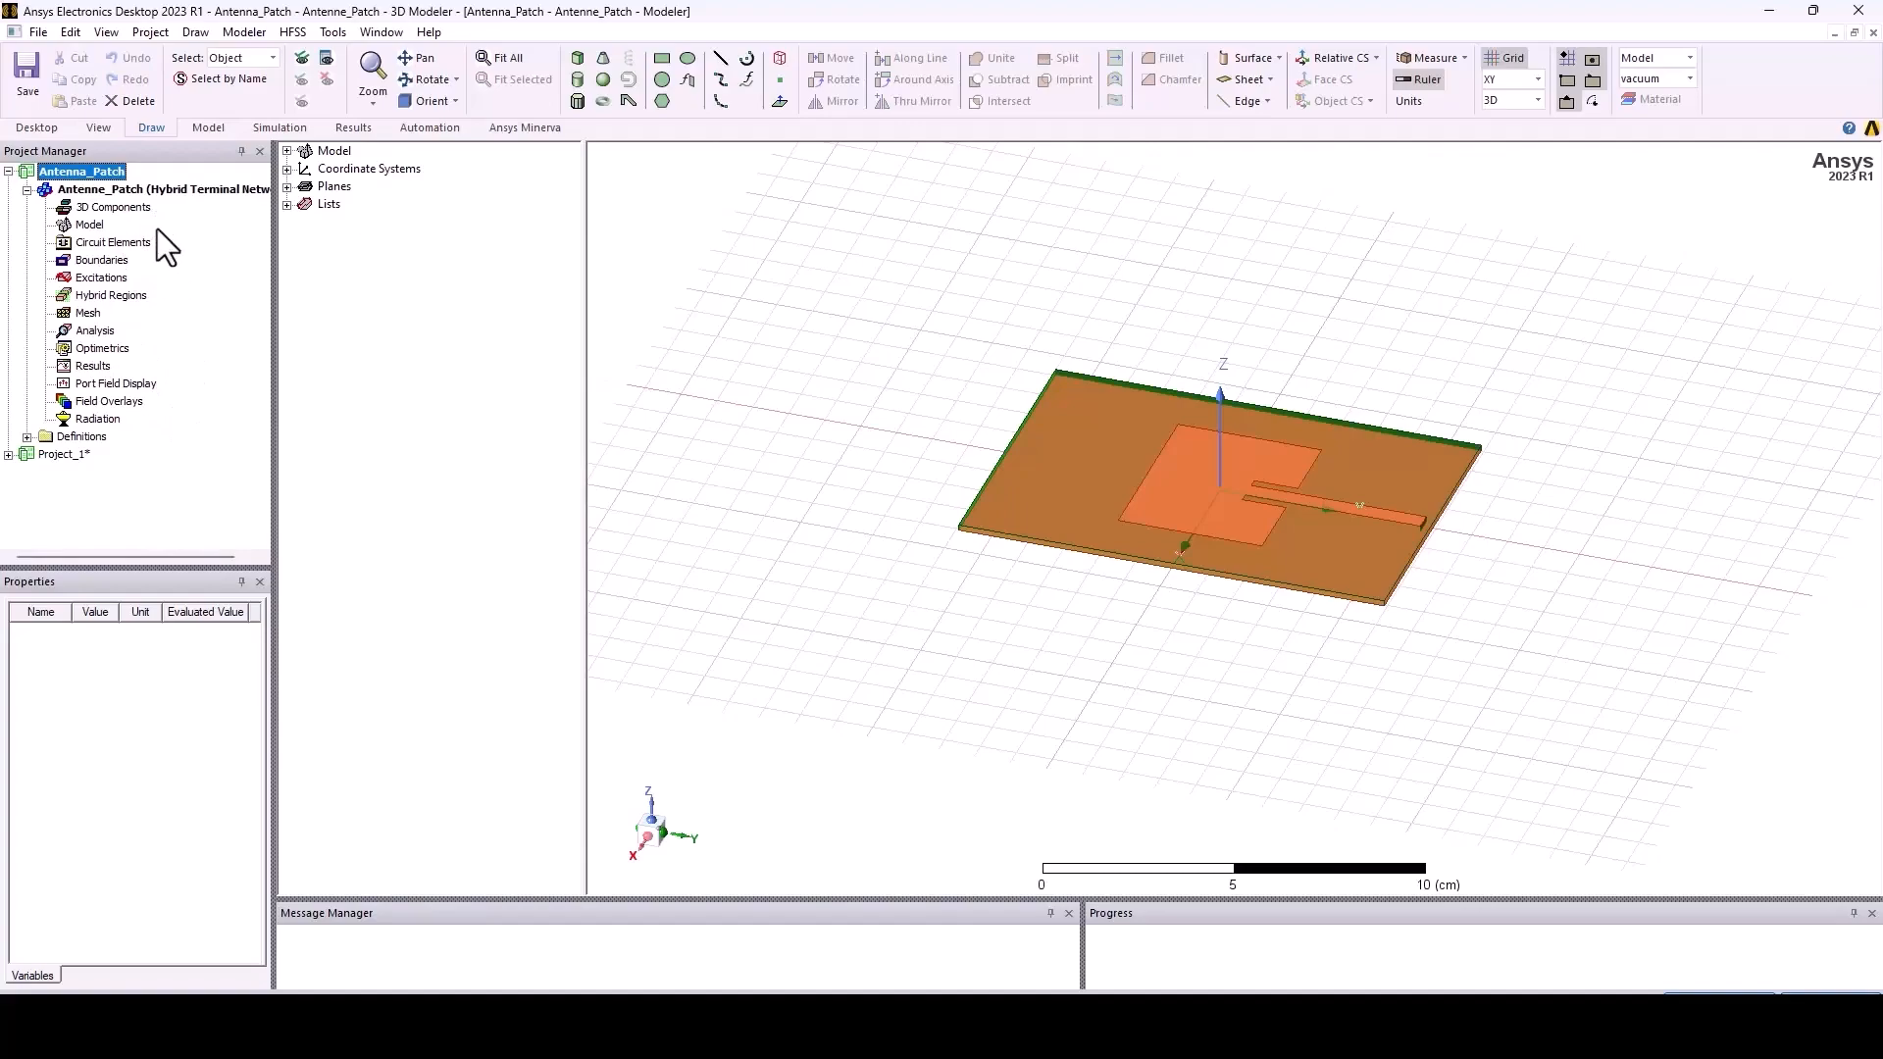
{"action": "left_click", "coordinate": [162, 189]}
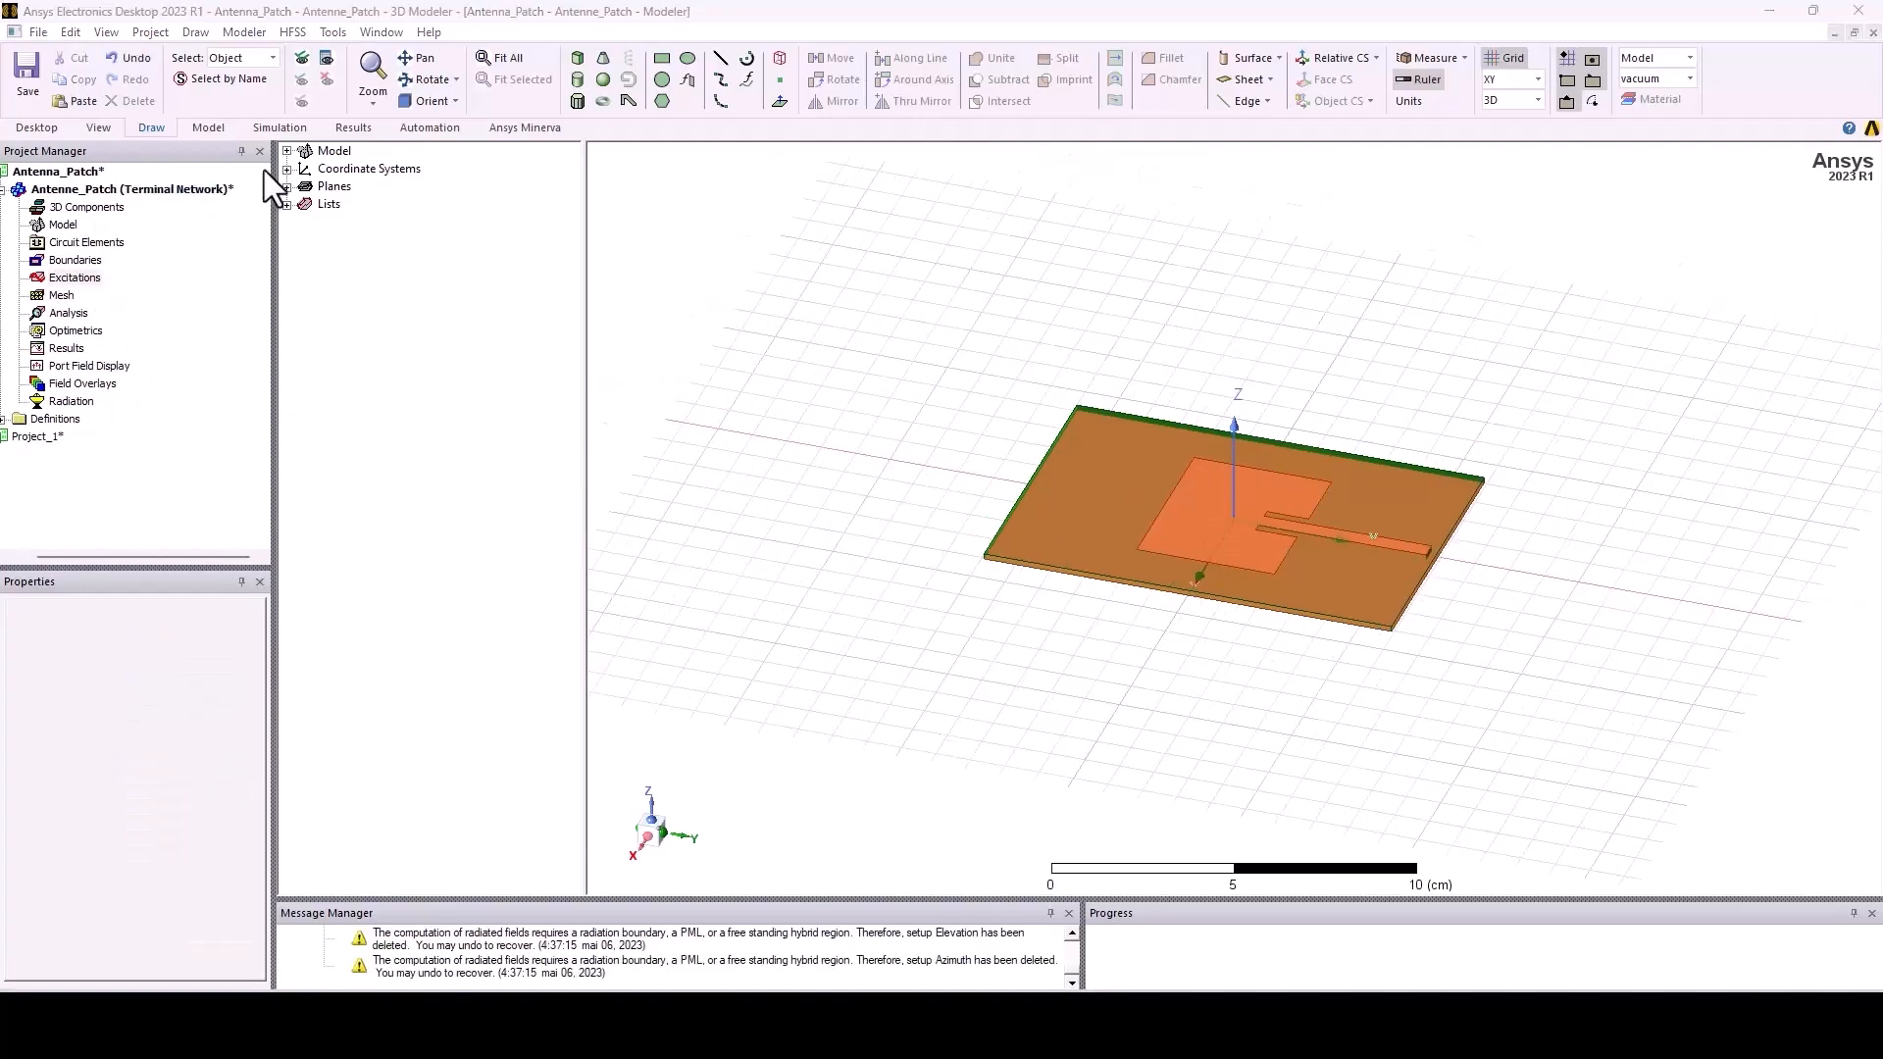
Expand the model history tree to show the sub solid and the antenna, Ground and port1 sheets
{"action": "left_click", "coordinate": [287, 150]}
{"action": "left_click", "coordinate": [305, 169]}
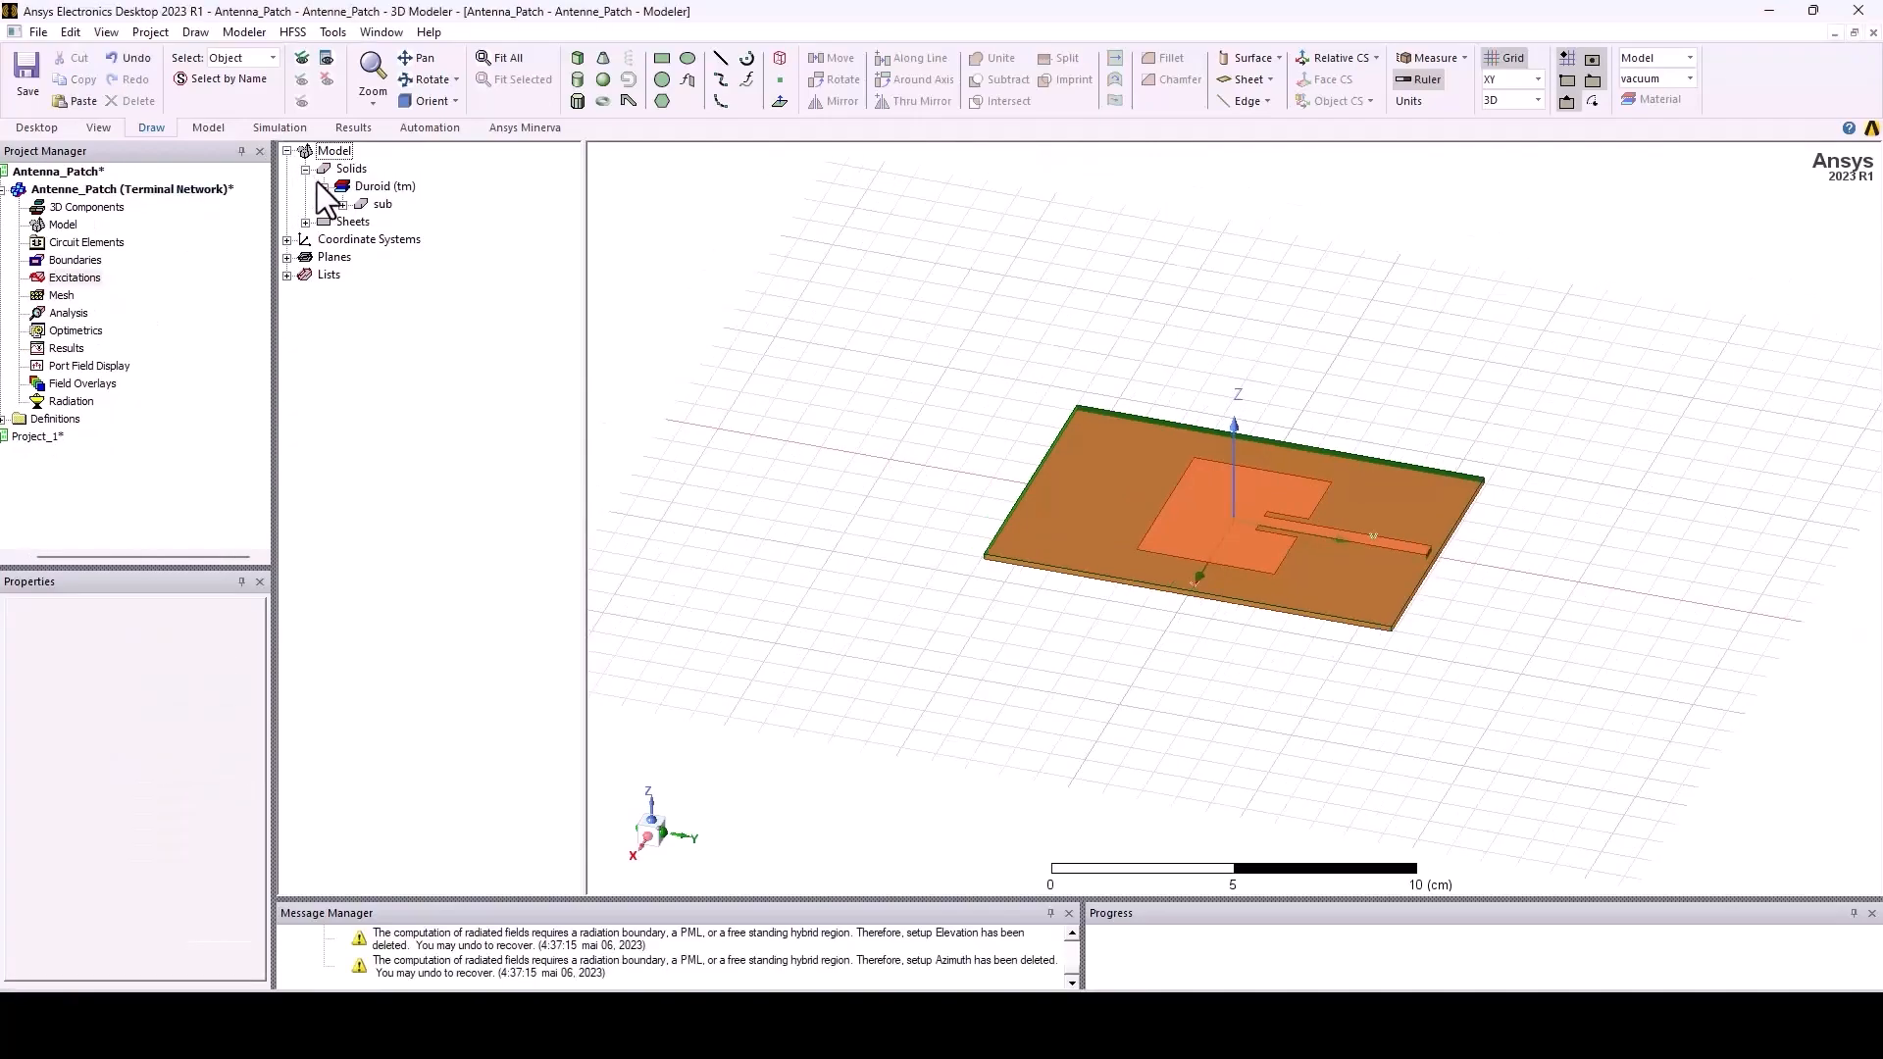
{"action": "left_click", "coordinate": [341, 204]}
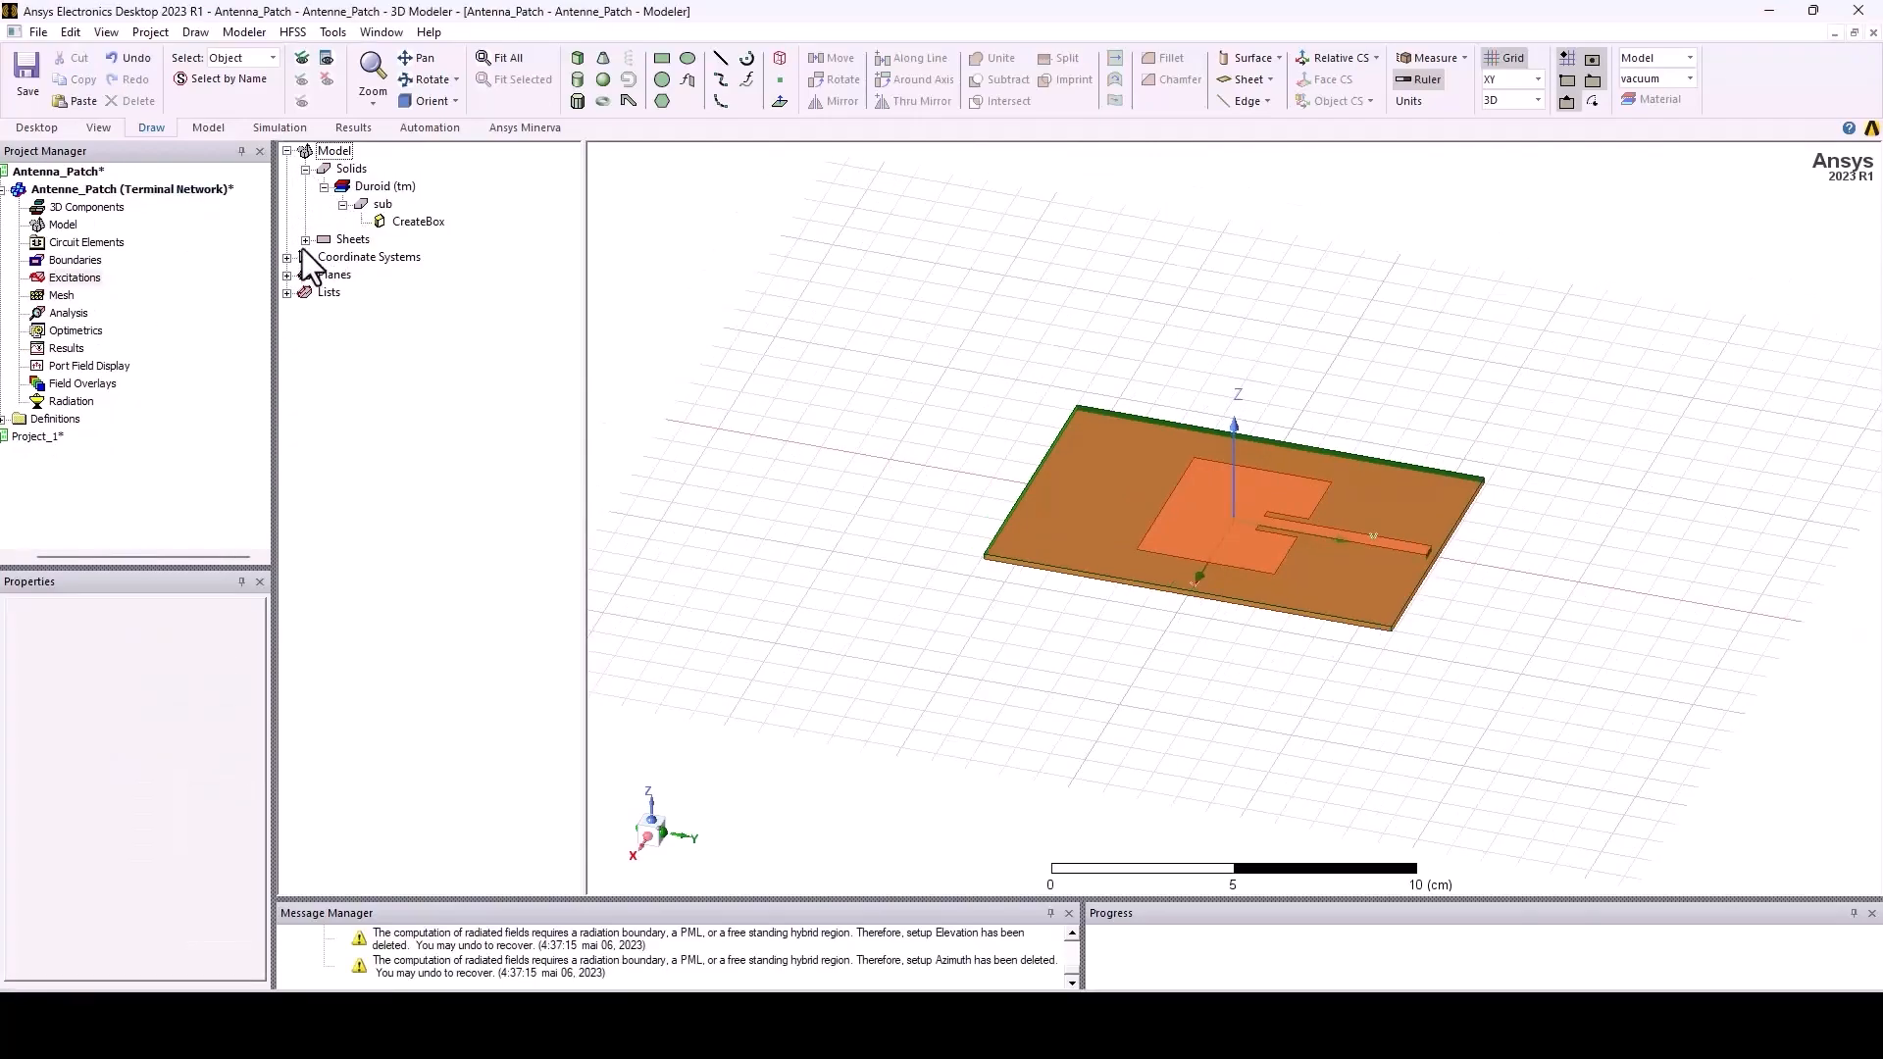
{"action": "left_click", "coordinate": [305, 240]}
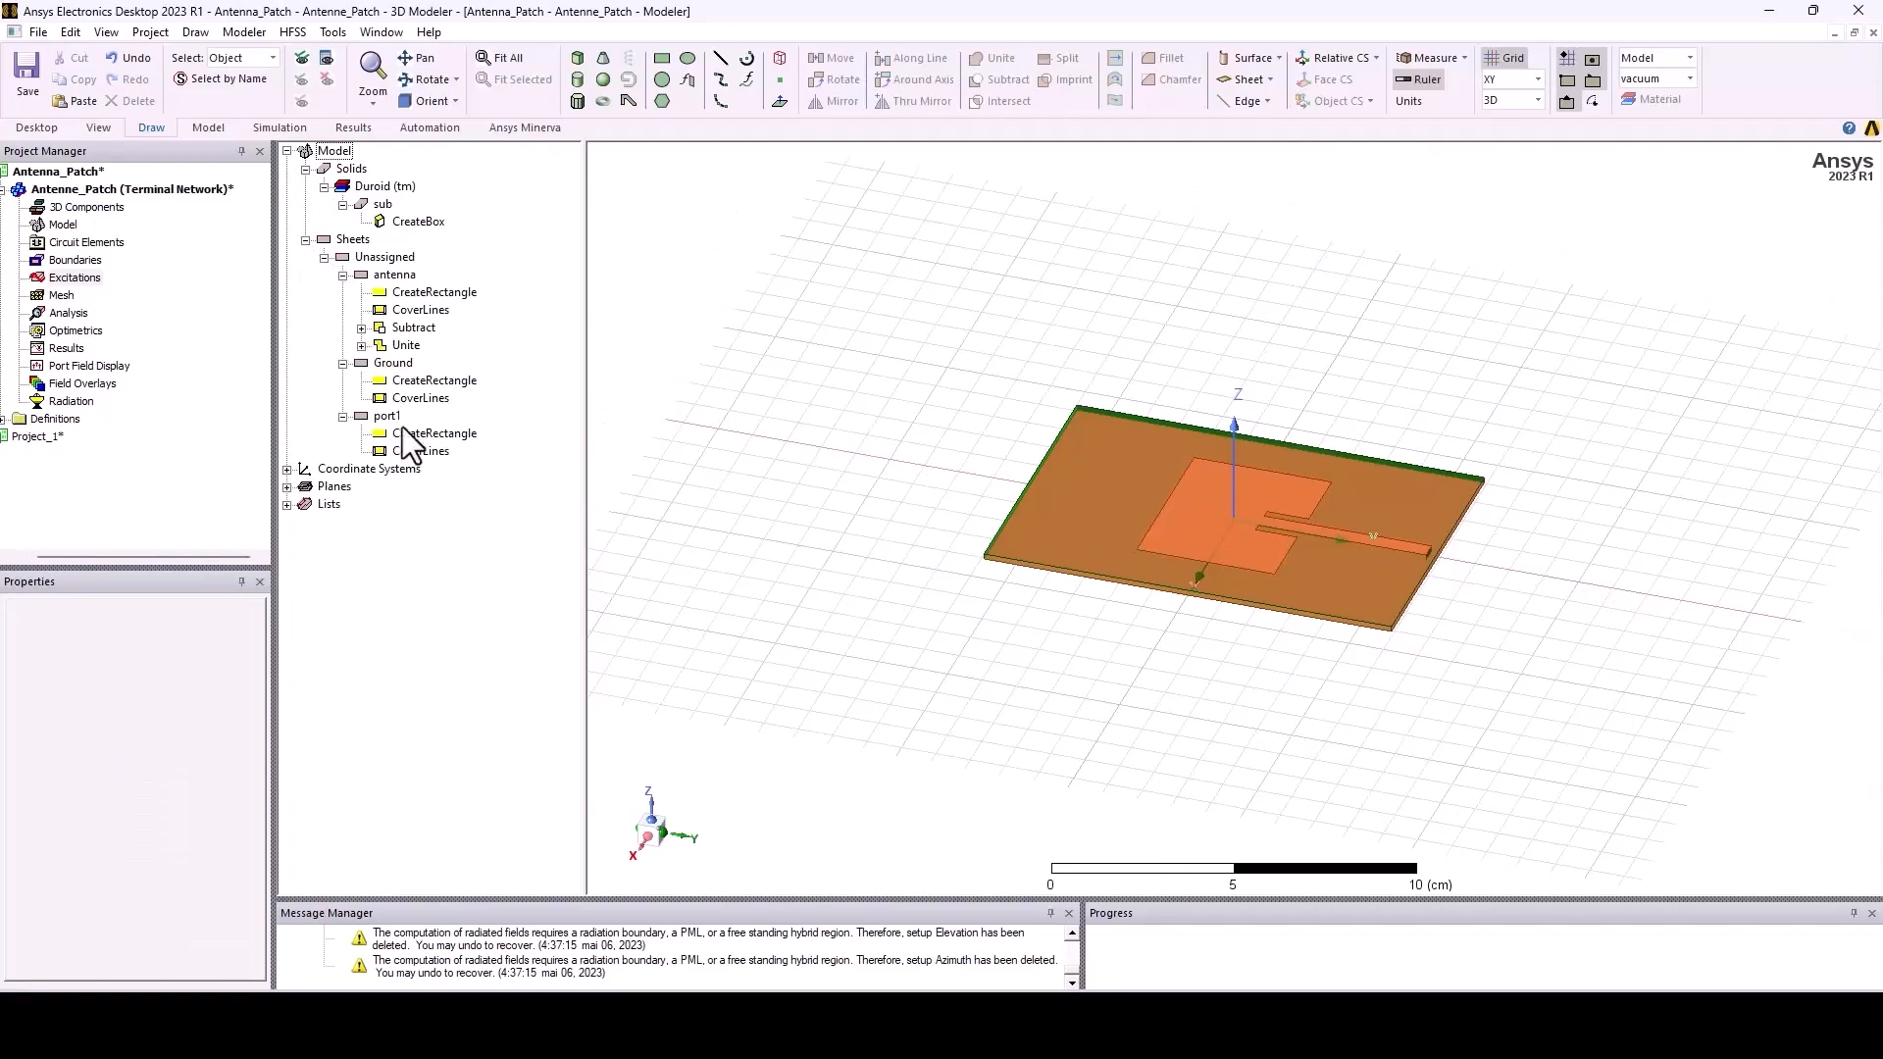
Search the material library by relative permittivity 2.1 and assign Teflon (tm) to the sub solid
{"action": "left_click", "coordinate": [382, 204]}
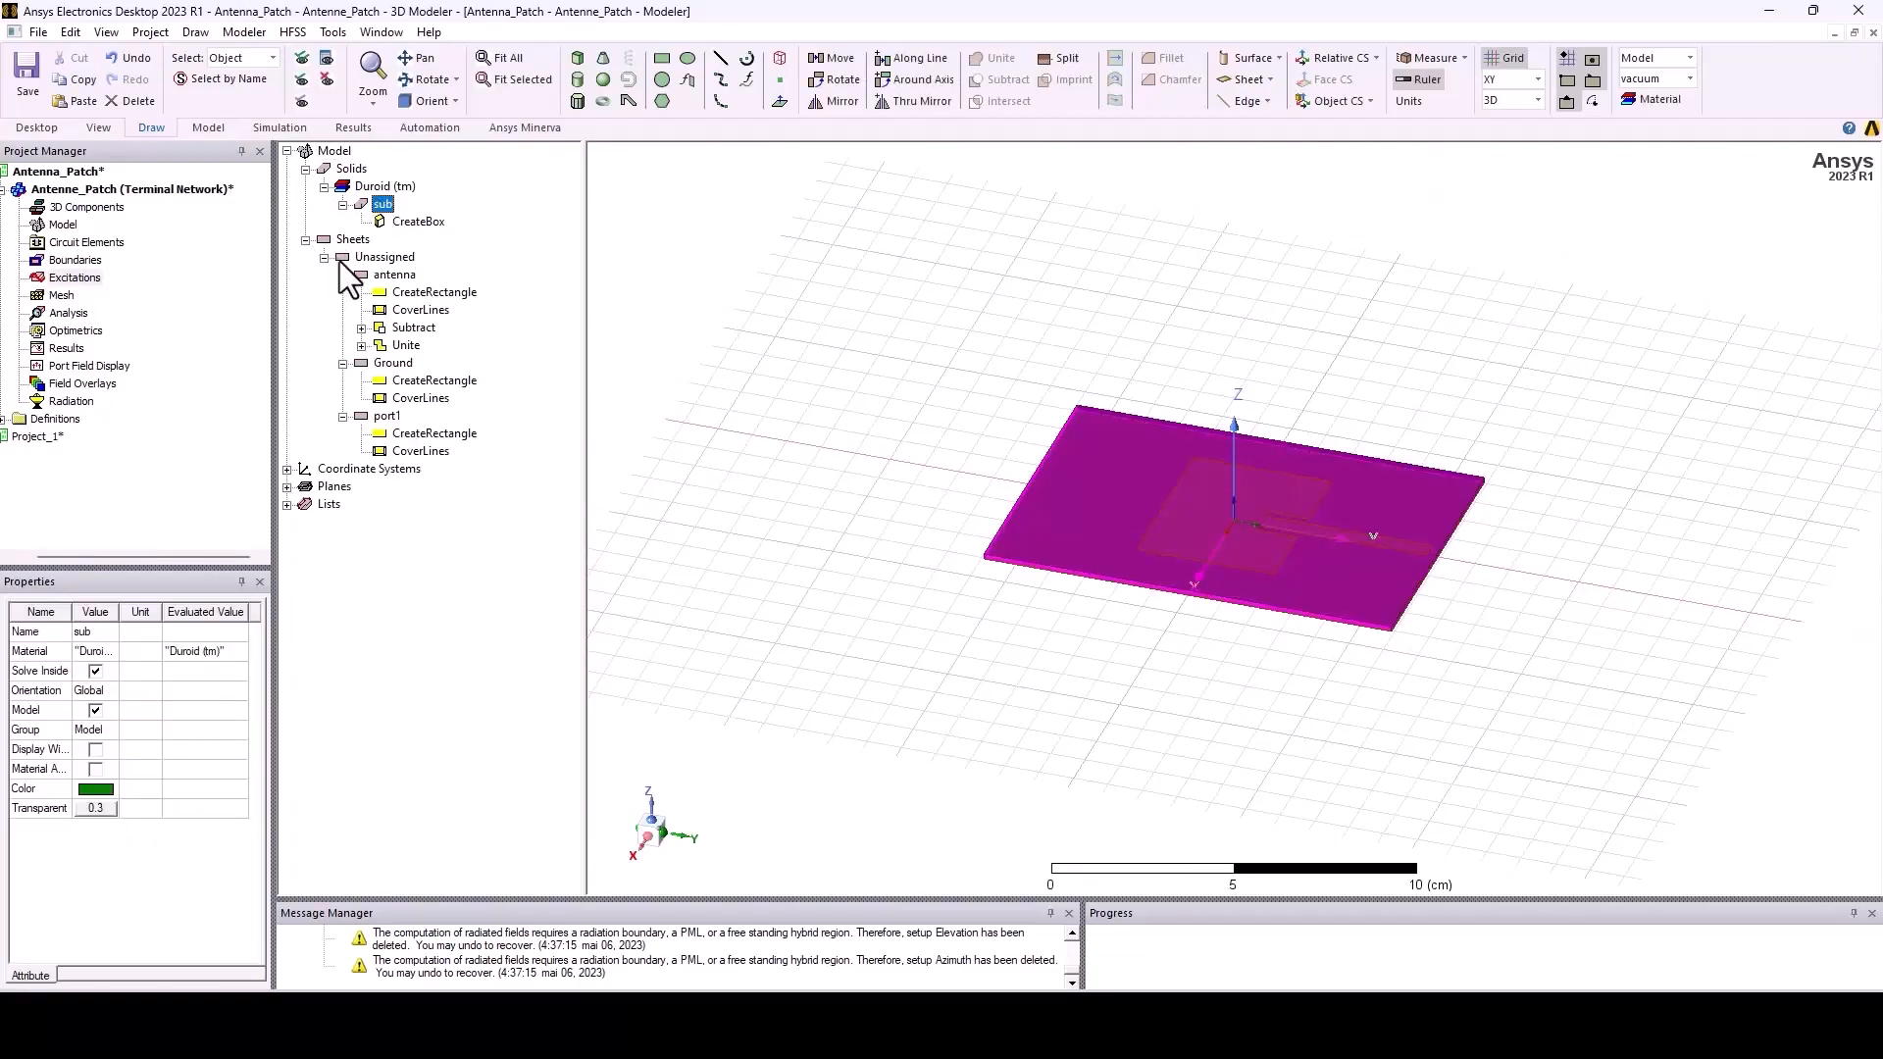
{"action": "left_click", "coordinate": [98, 650]}
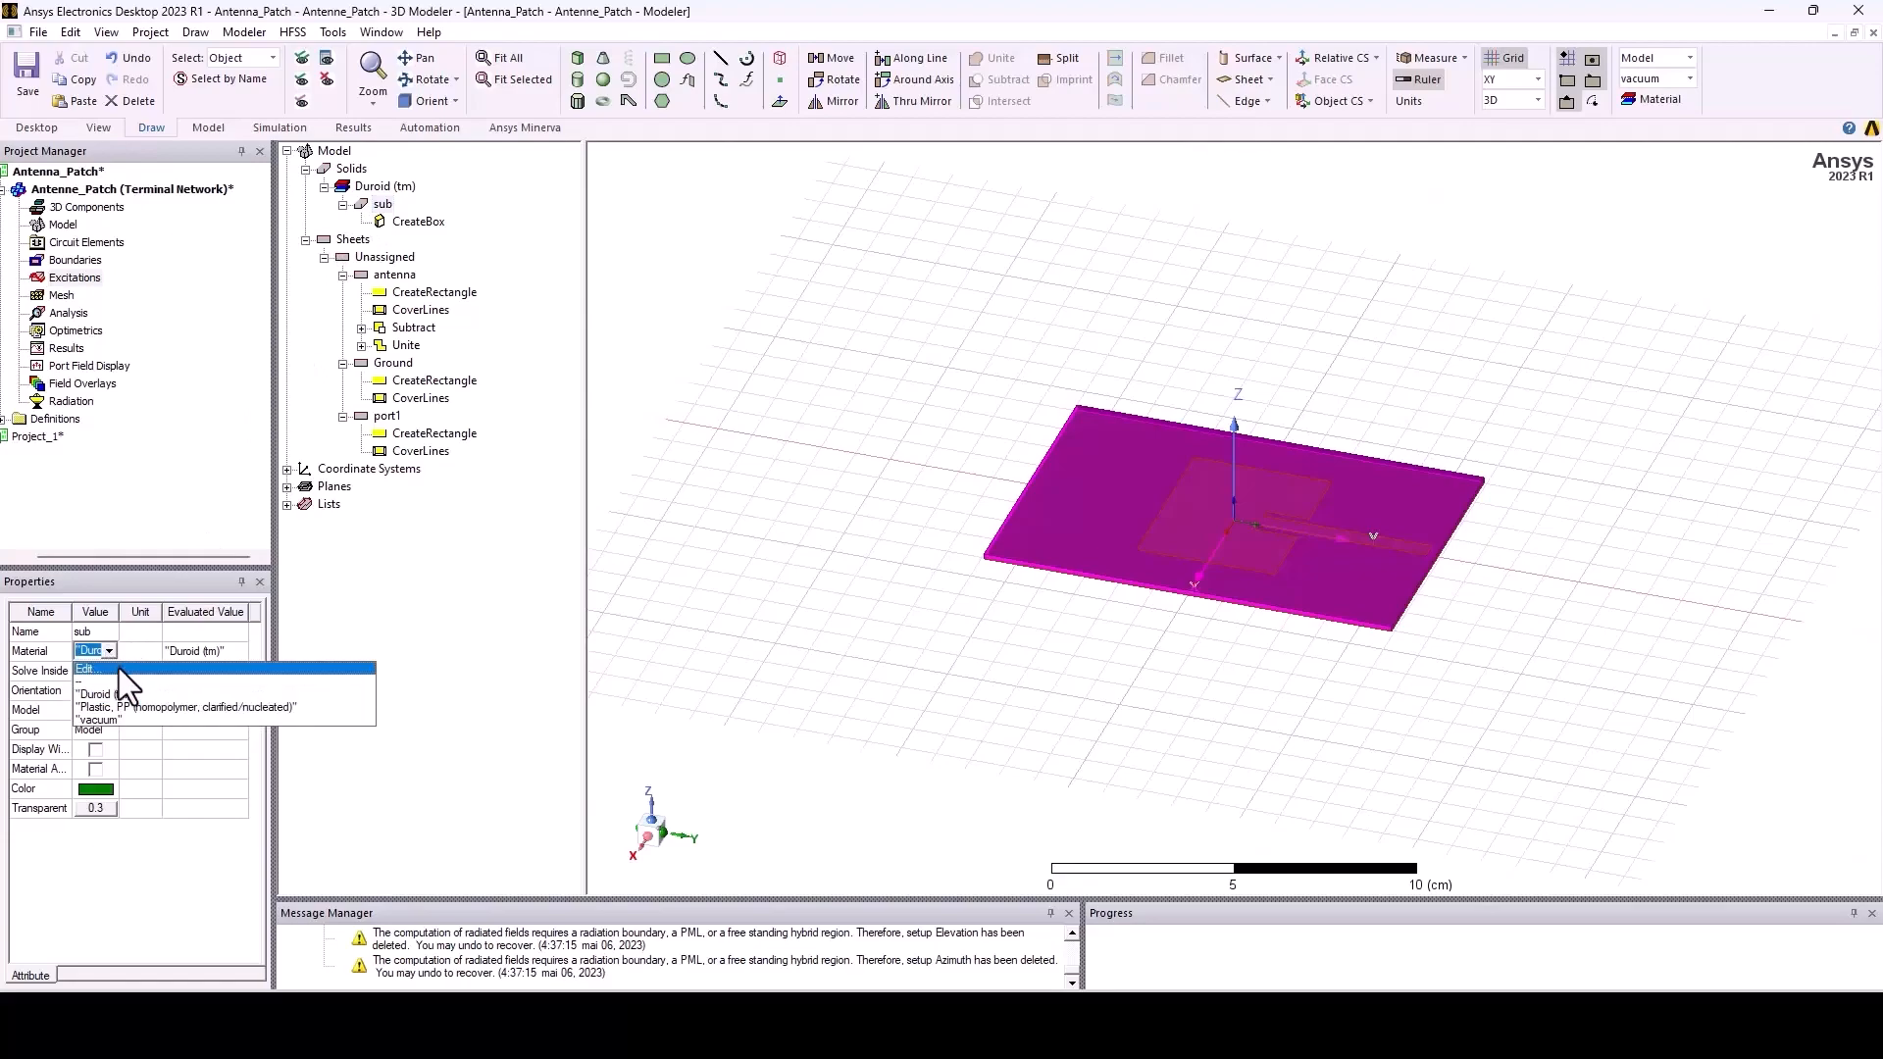
{"action": "left_click", "coordinate": [120, 669]}
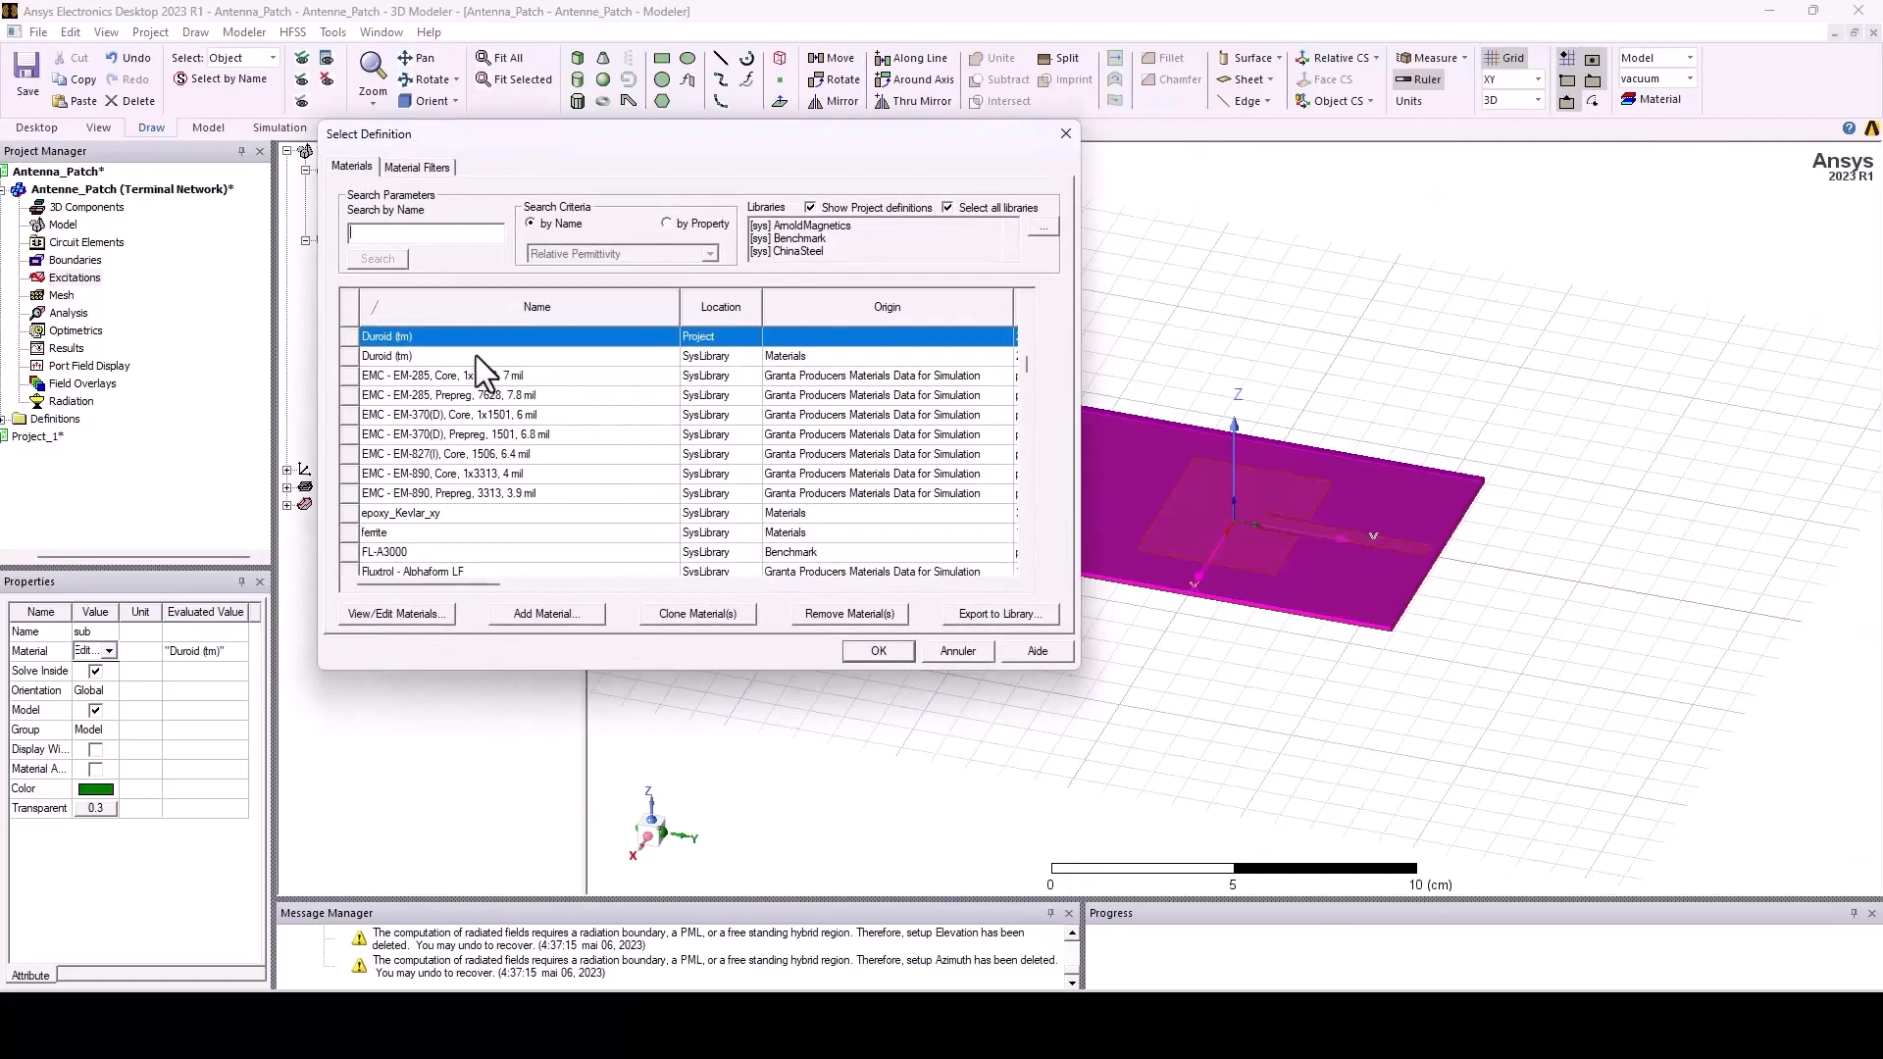
{"action": "left_click_drag", "start_coordinate": [469, 583], "coordinate": [421, 579]}
{"action": "left_click", "coordinate": [668, 225]}
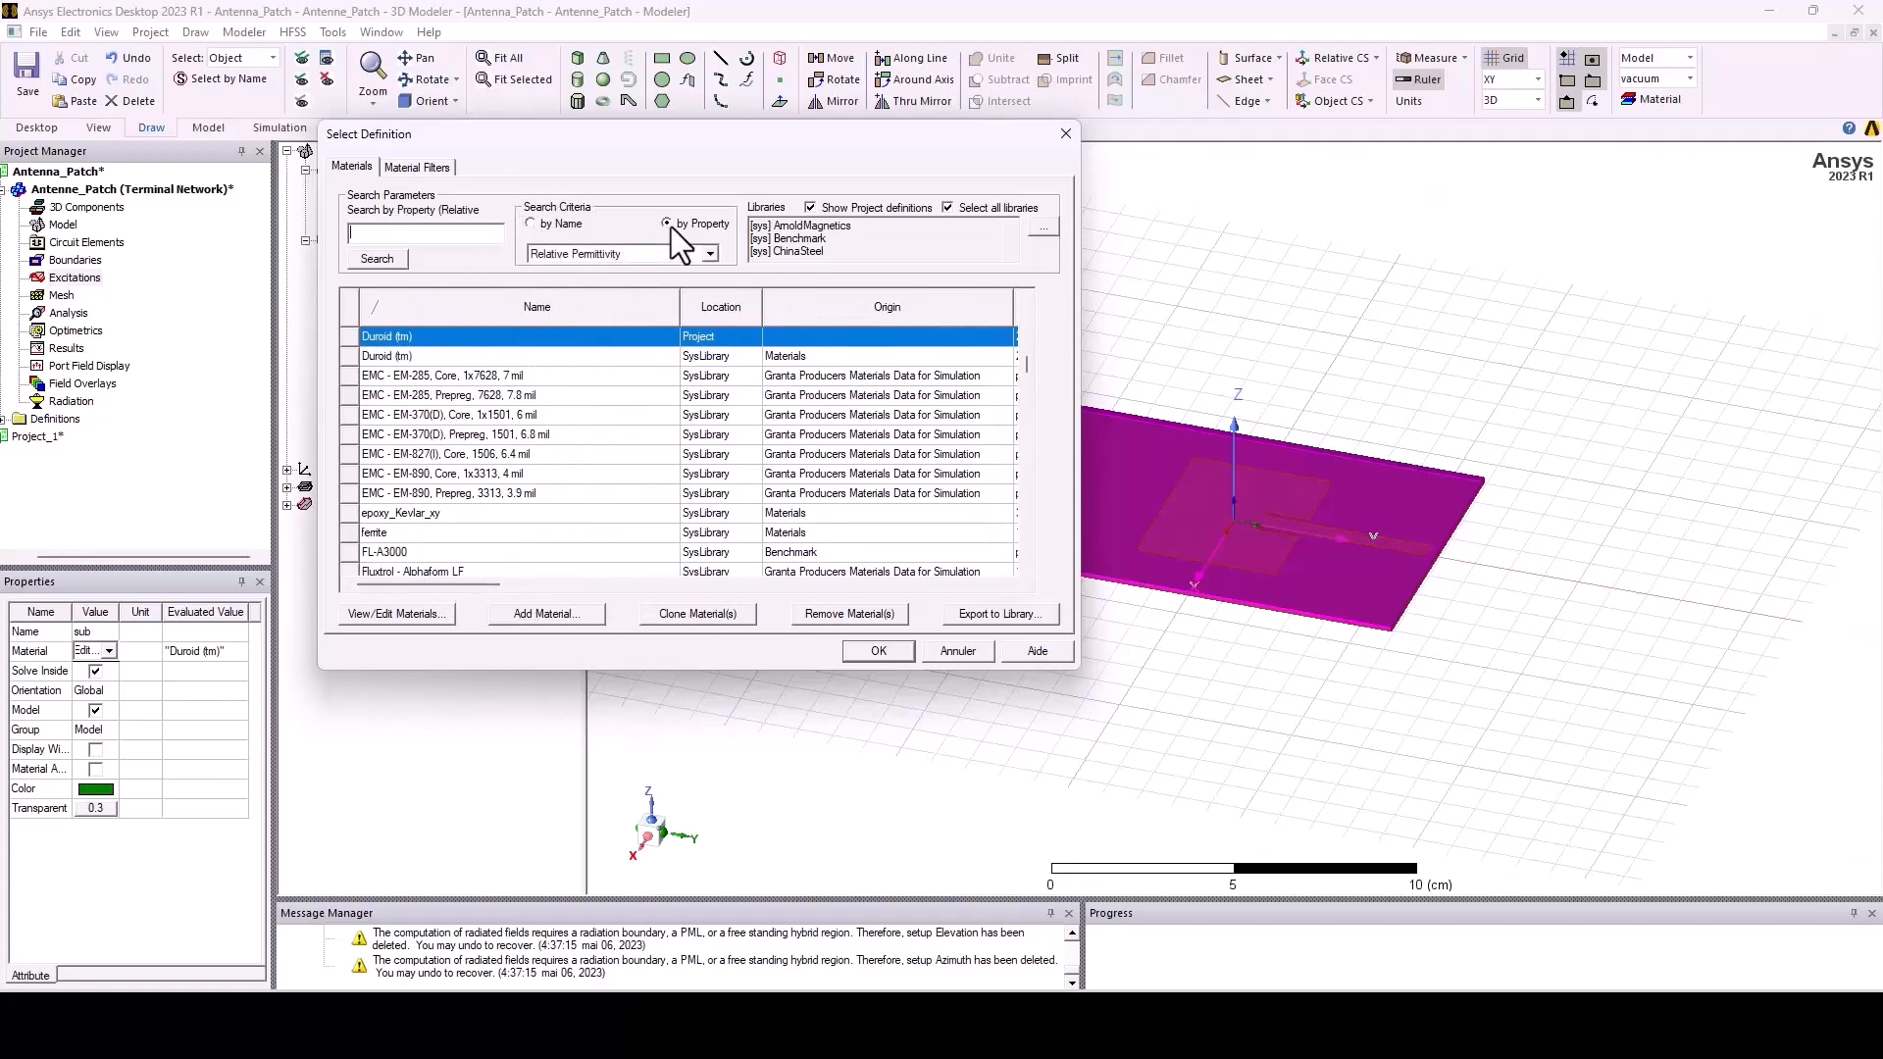
{"action": "left_click", "coordinate": [477, 239]}
{"action": "type", "text": "2.1"}
{"action": "left_click", "coordinate": [373, 261]}
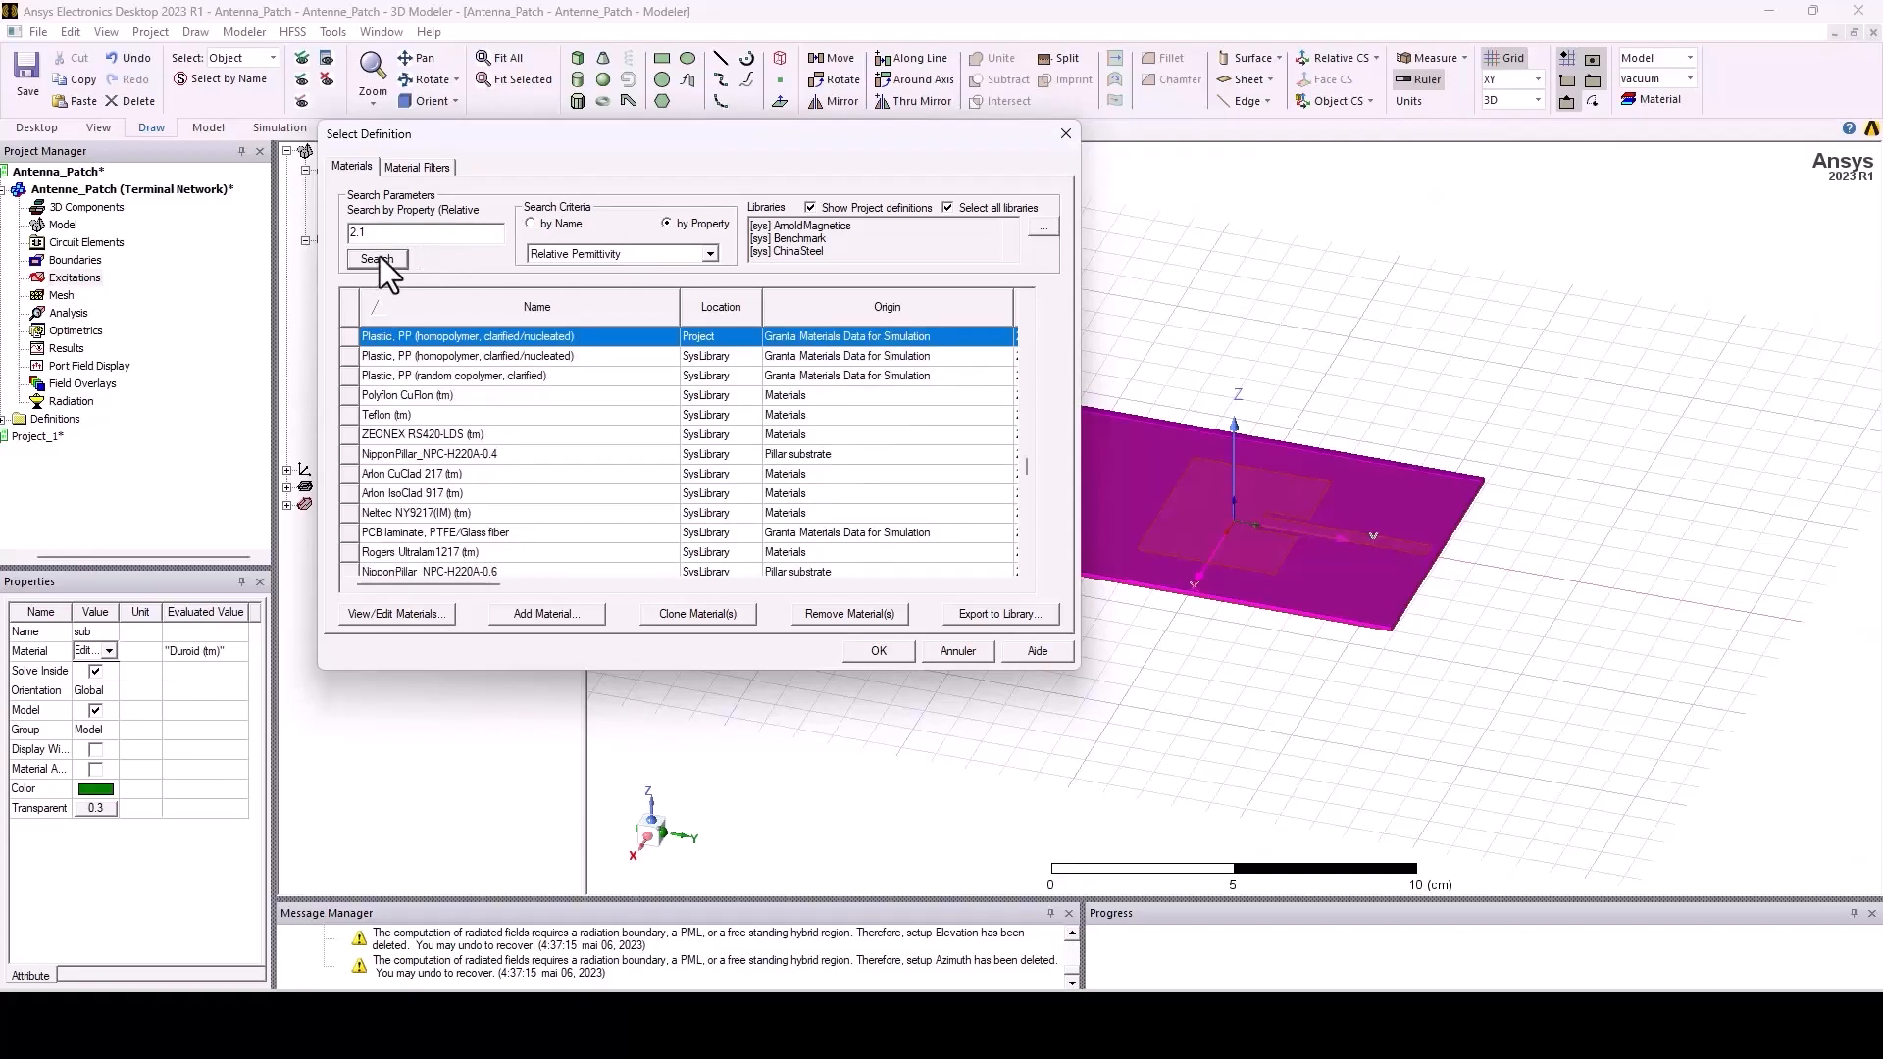
{"action": "left_click", "coordinate": [591, 413]}
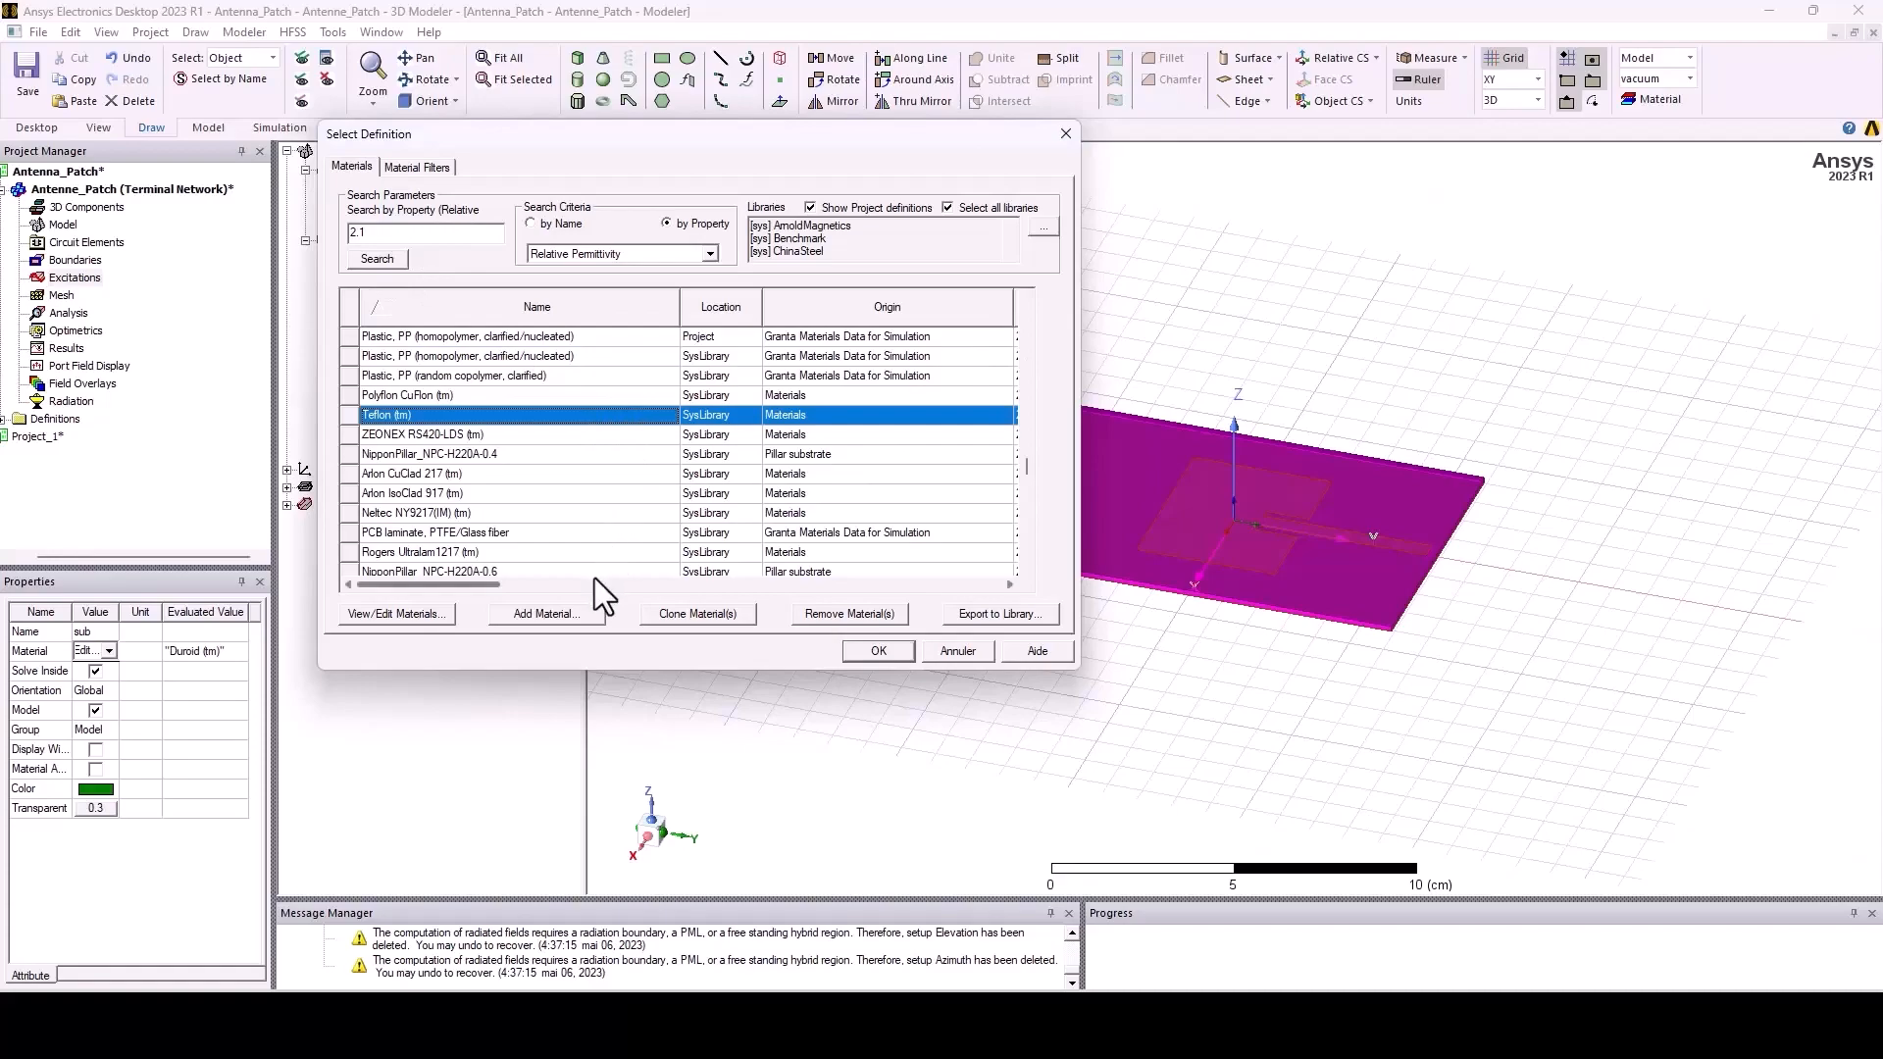
{"action": "left_click", "coordinate": [876, 653]}
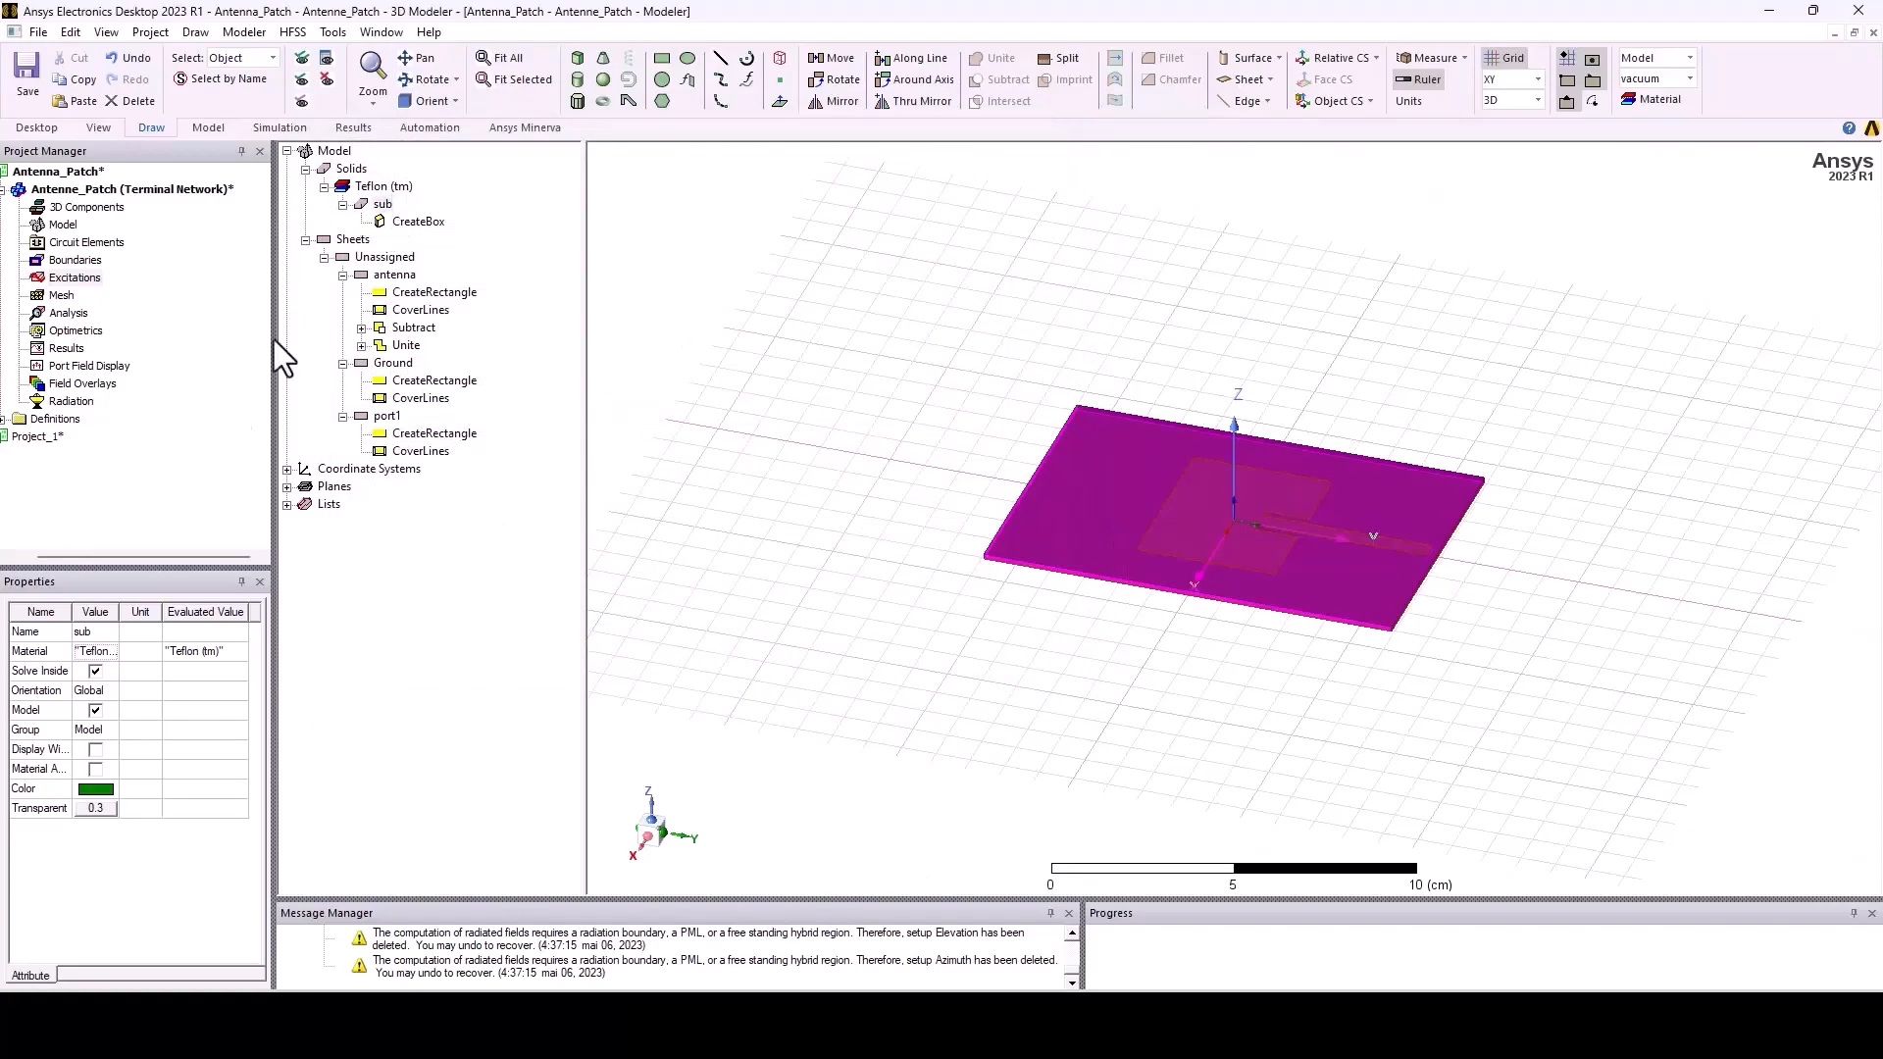
Set the material of the sub solid to Duroid (tm)
{"action": "left_click", "coordinate": [98, 651]}
{"action": "left_click", "coordinate": [106, 652]}
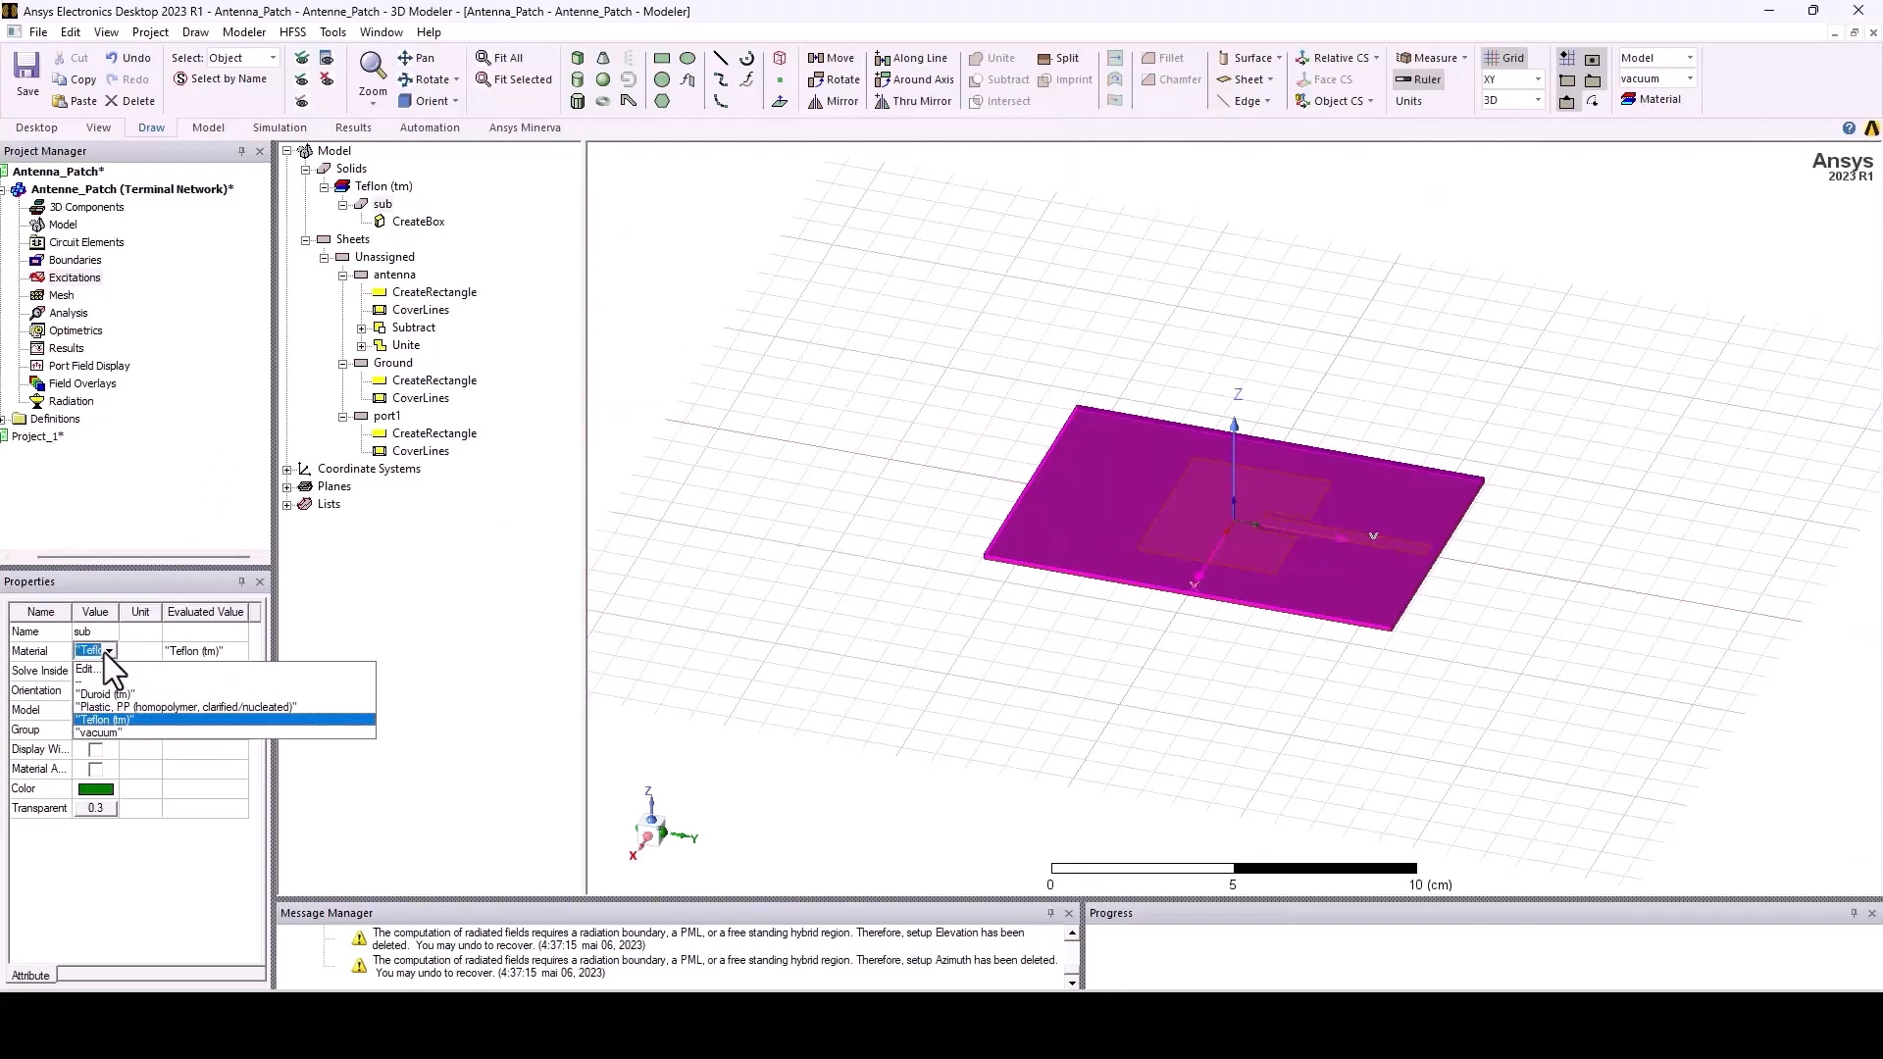
{"action": "left_click", "coordinate": [105, 694]}
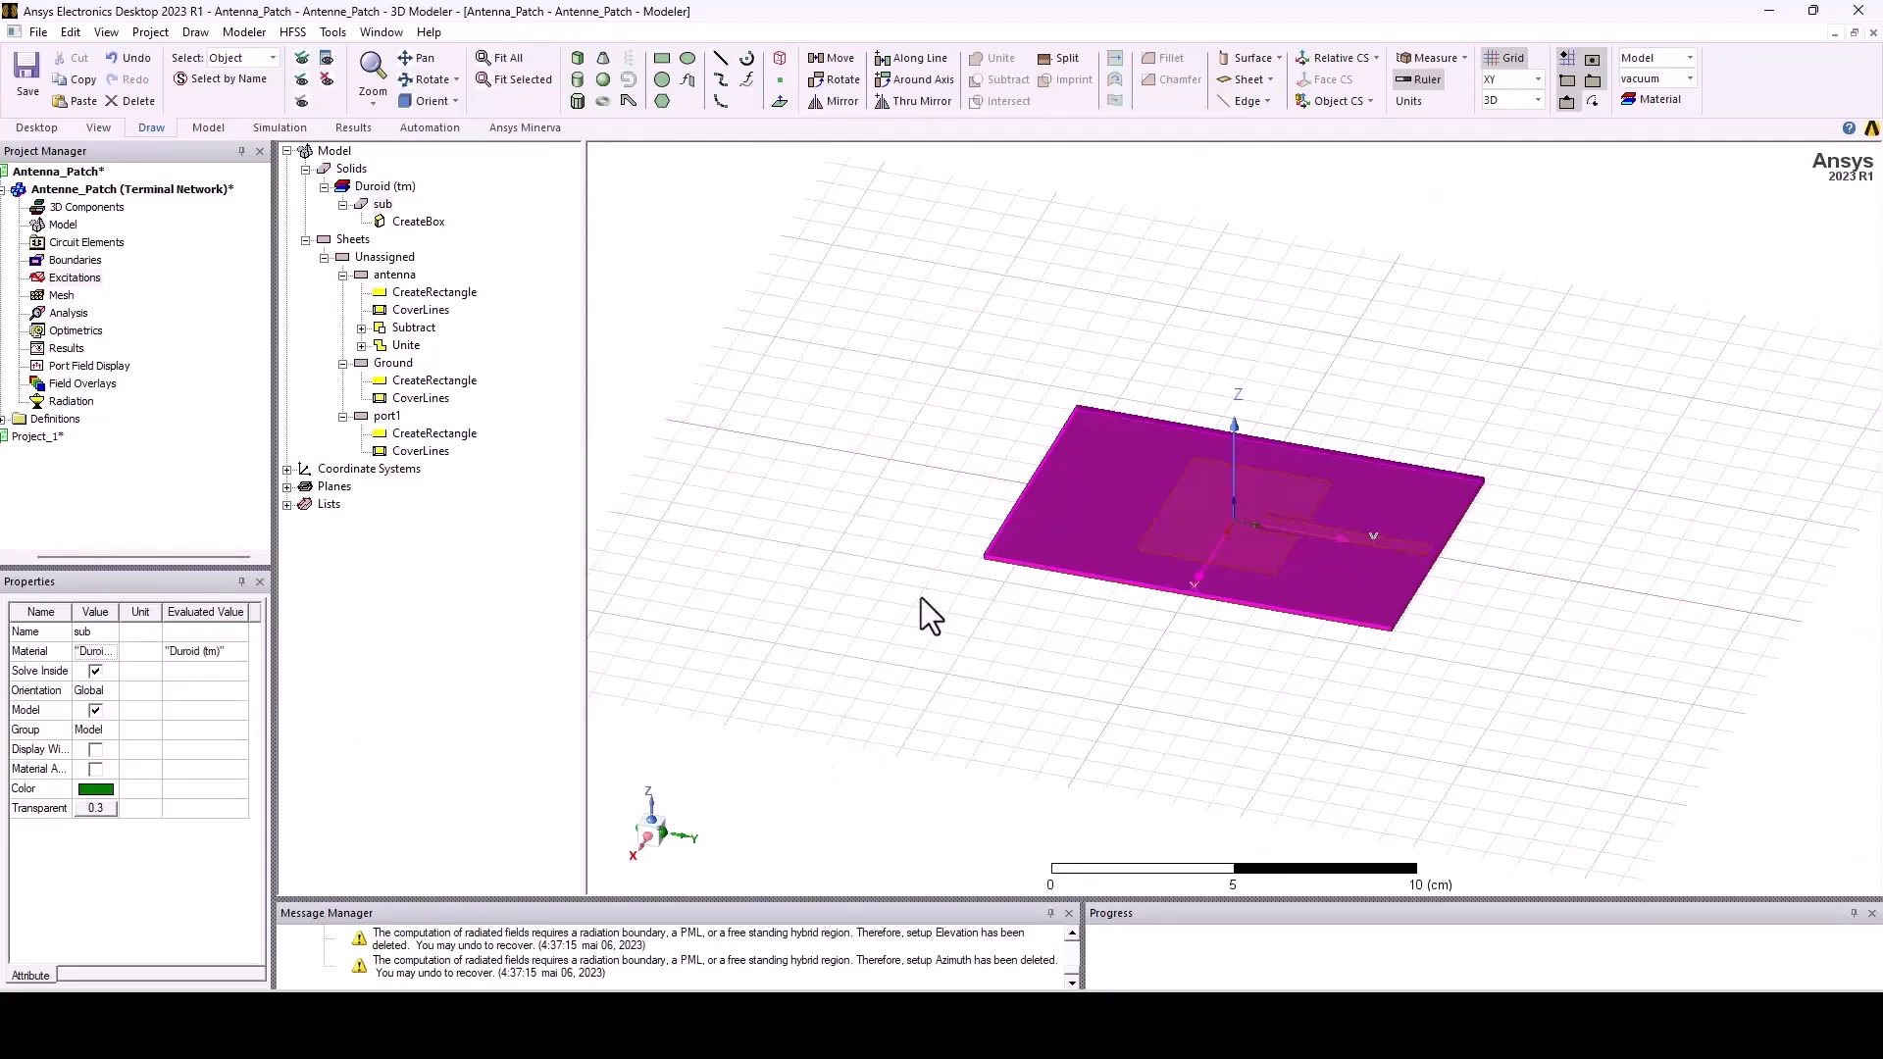
Create an open region with a Radiation boundary at an operating frequency of 2.45 GHz and highlight its boundary in the model
{"action": "right_click", "coordinate": [814, 486]}
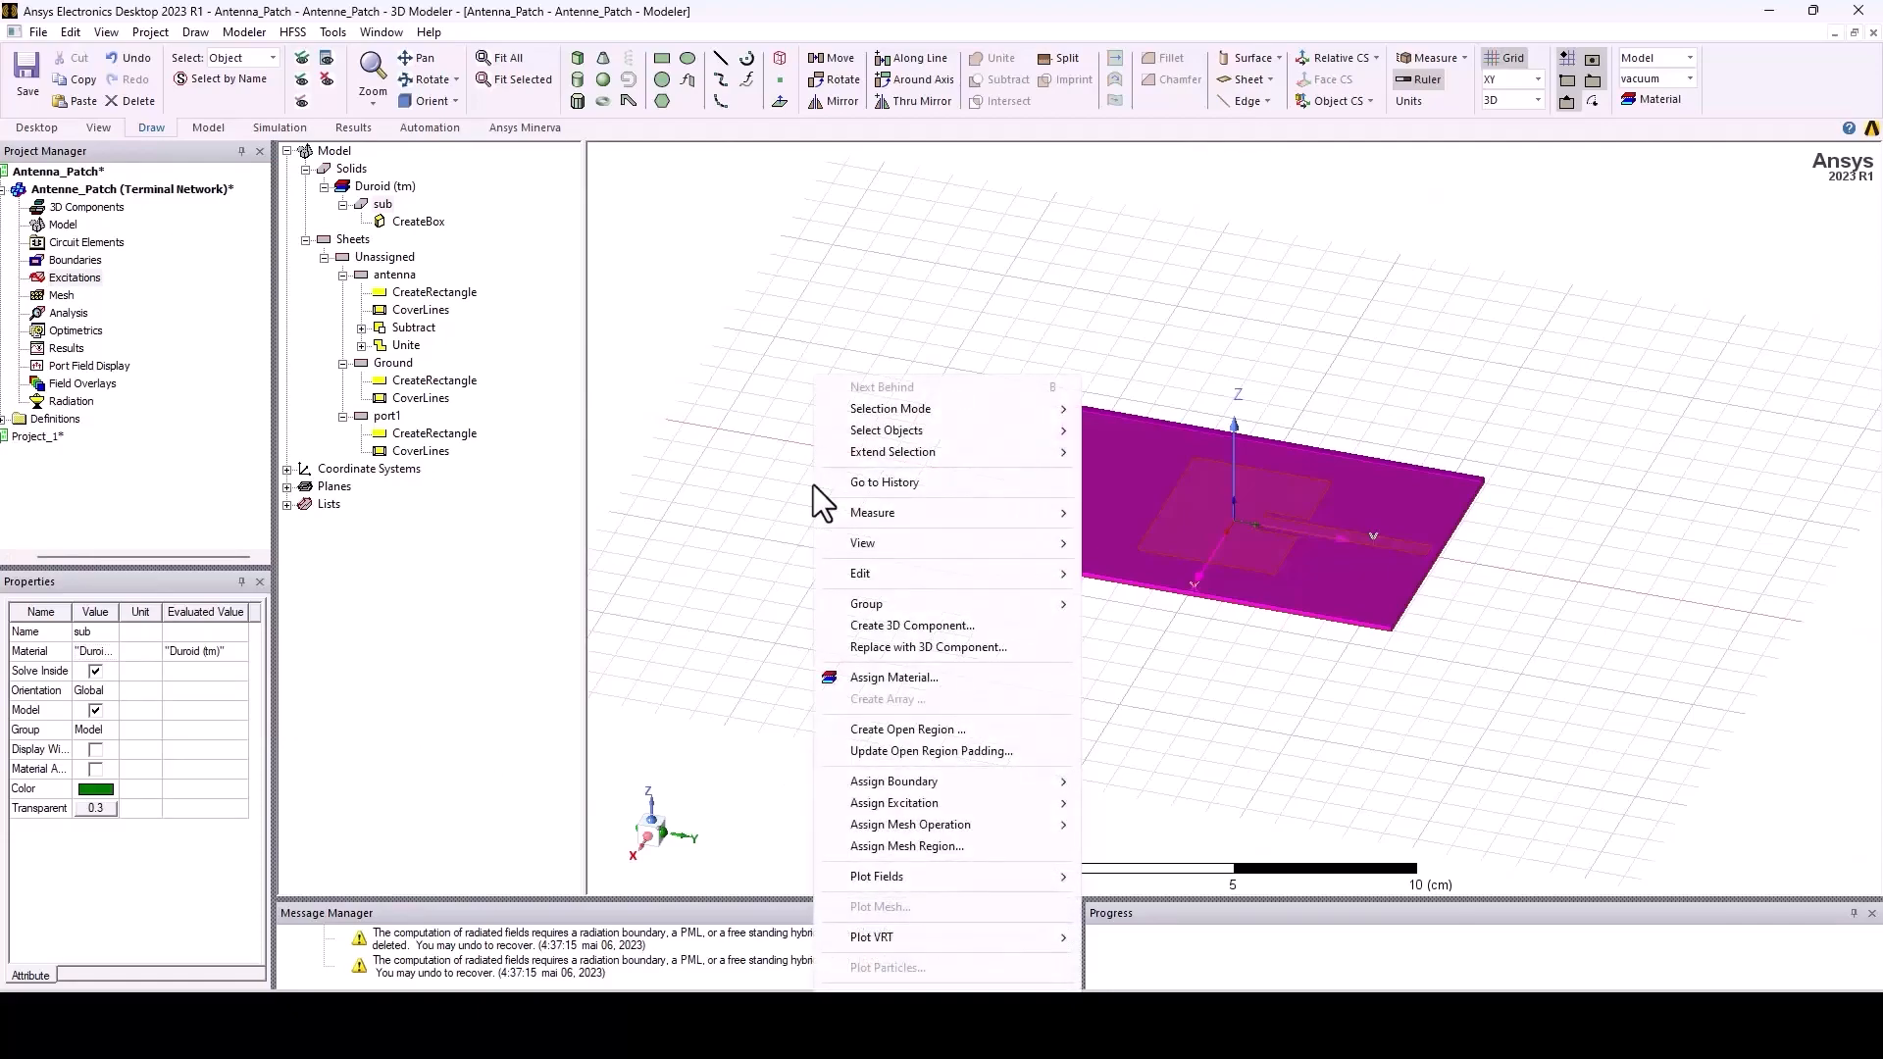
{"action": "left_click", "coordinate": [944, 730]}
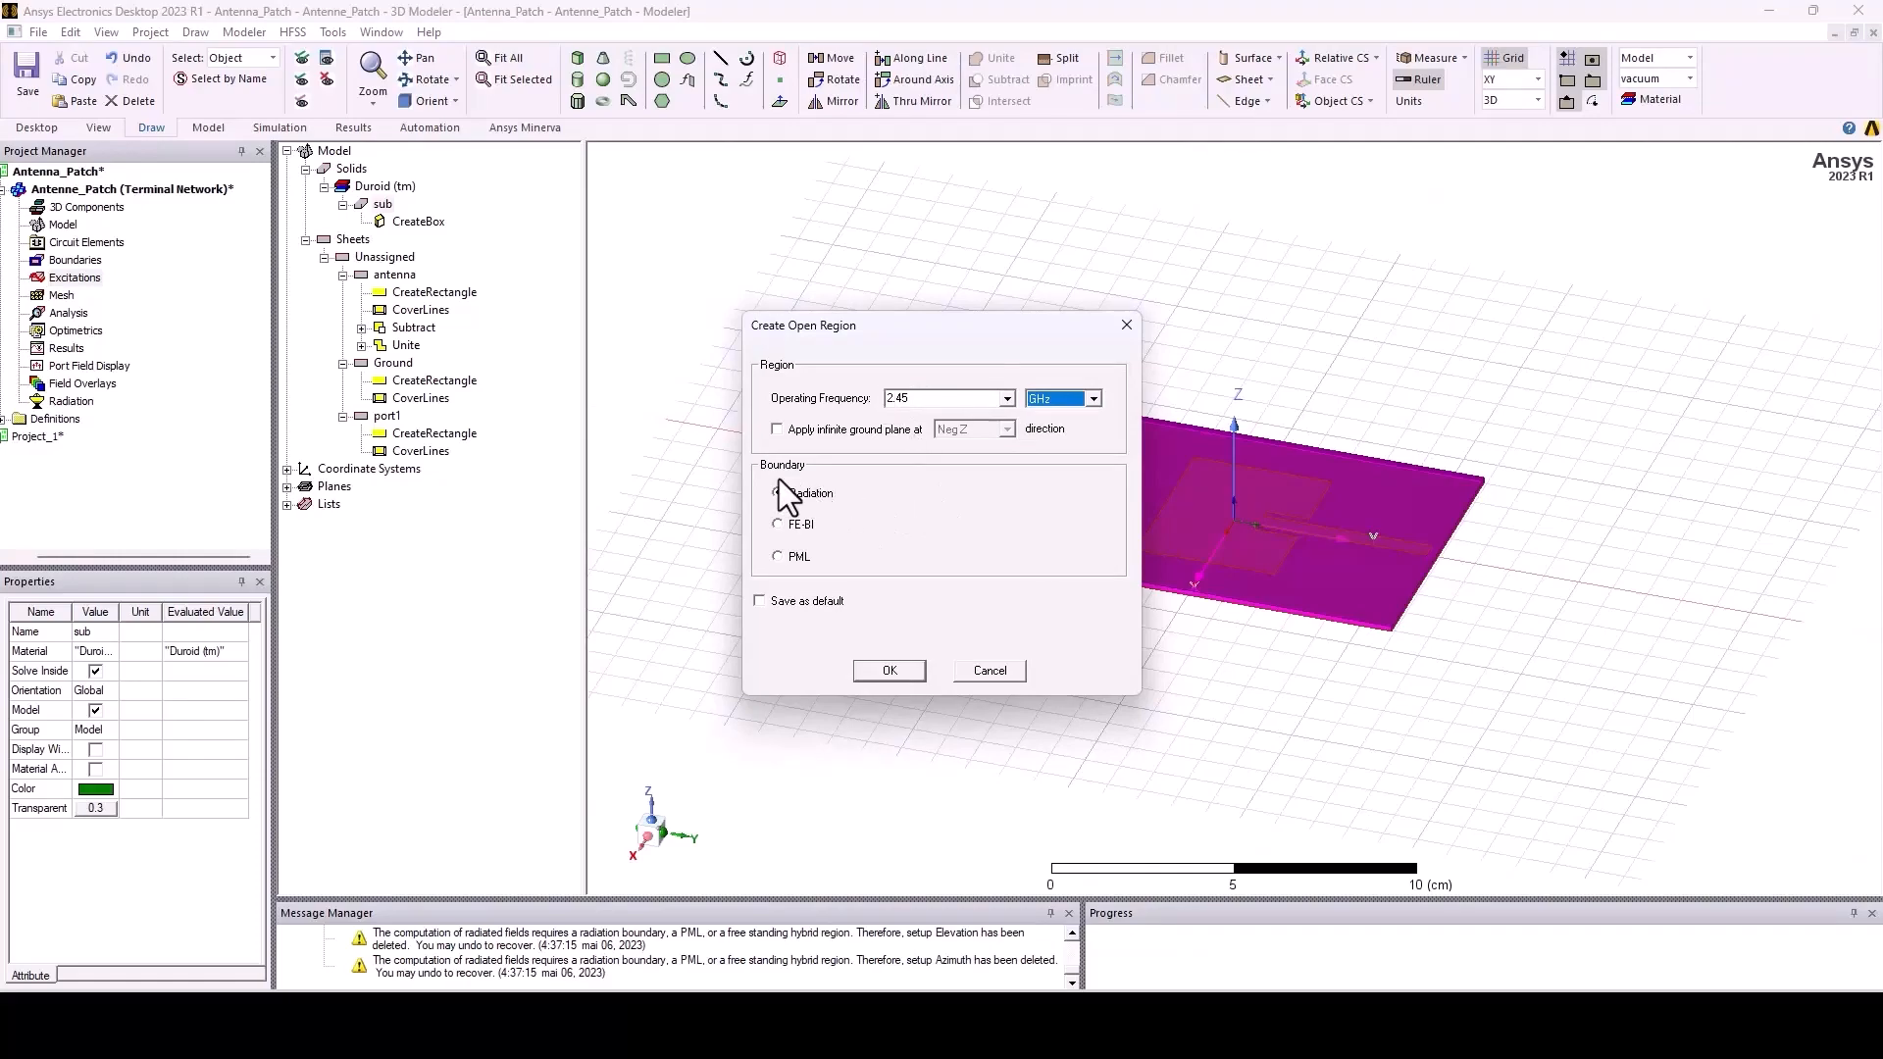
{"action": "left_click", "coordinate": [898, 398]}
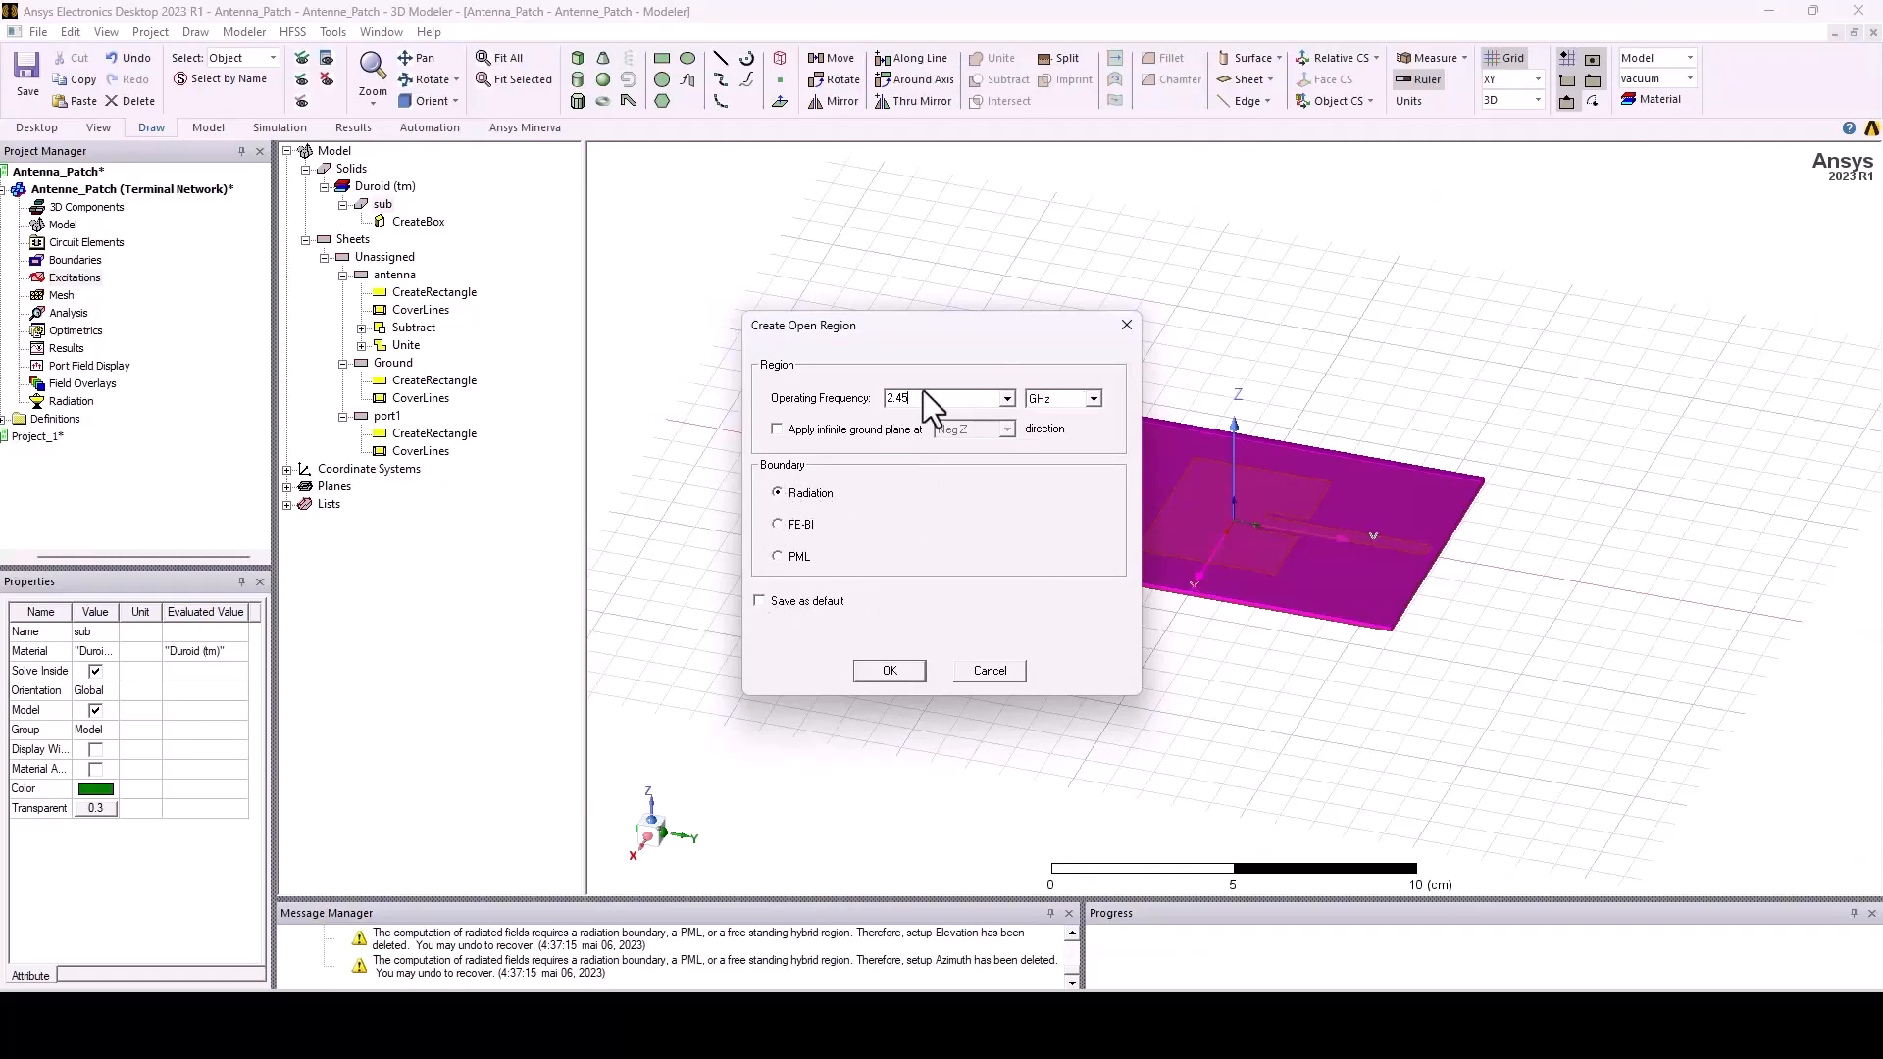
{"action": "left_click", "coordinate": [888, 671]}
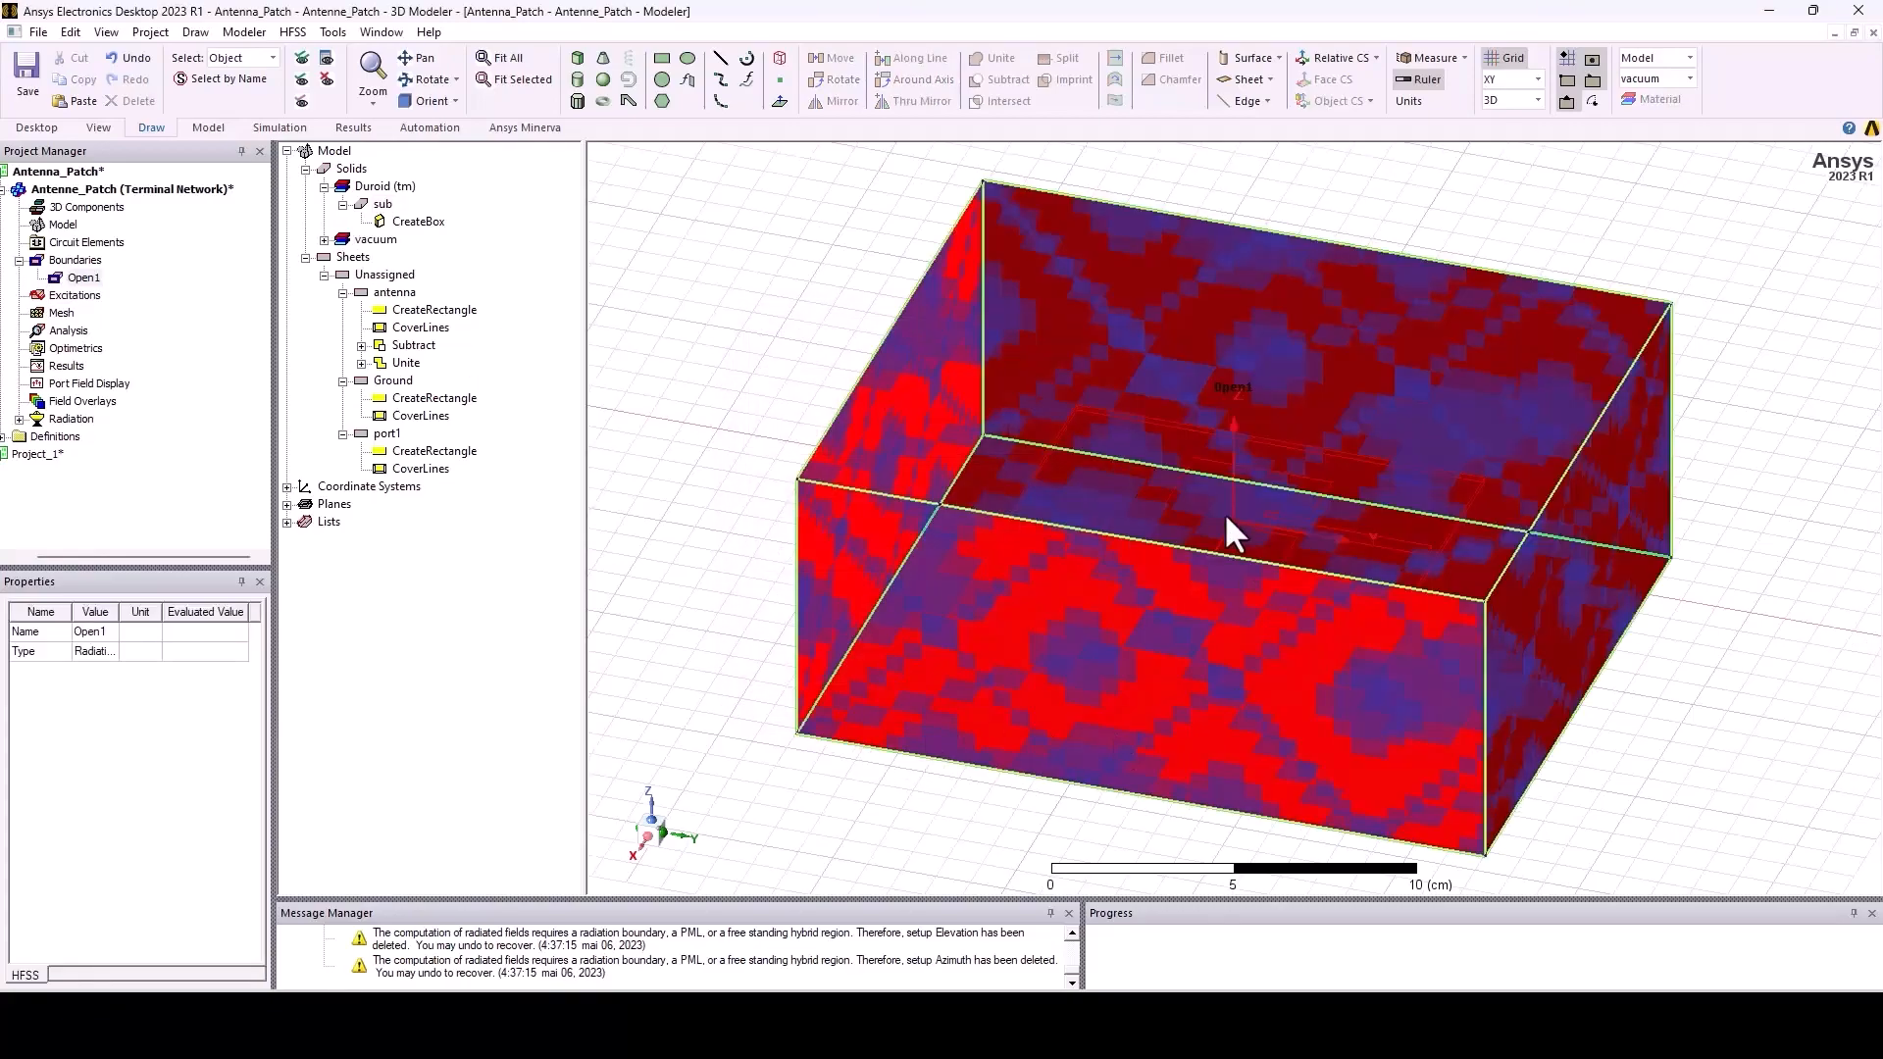
{"action": "left_click", "coordinate": [85, 277]}
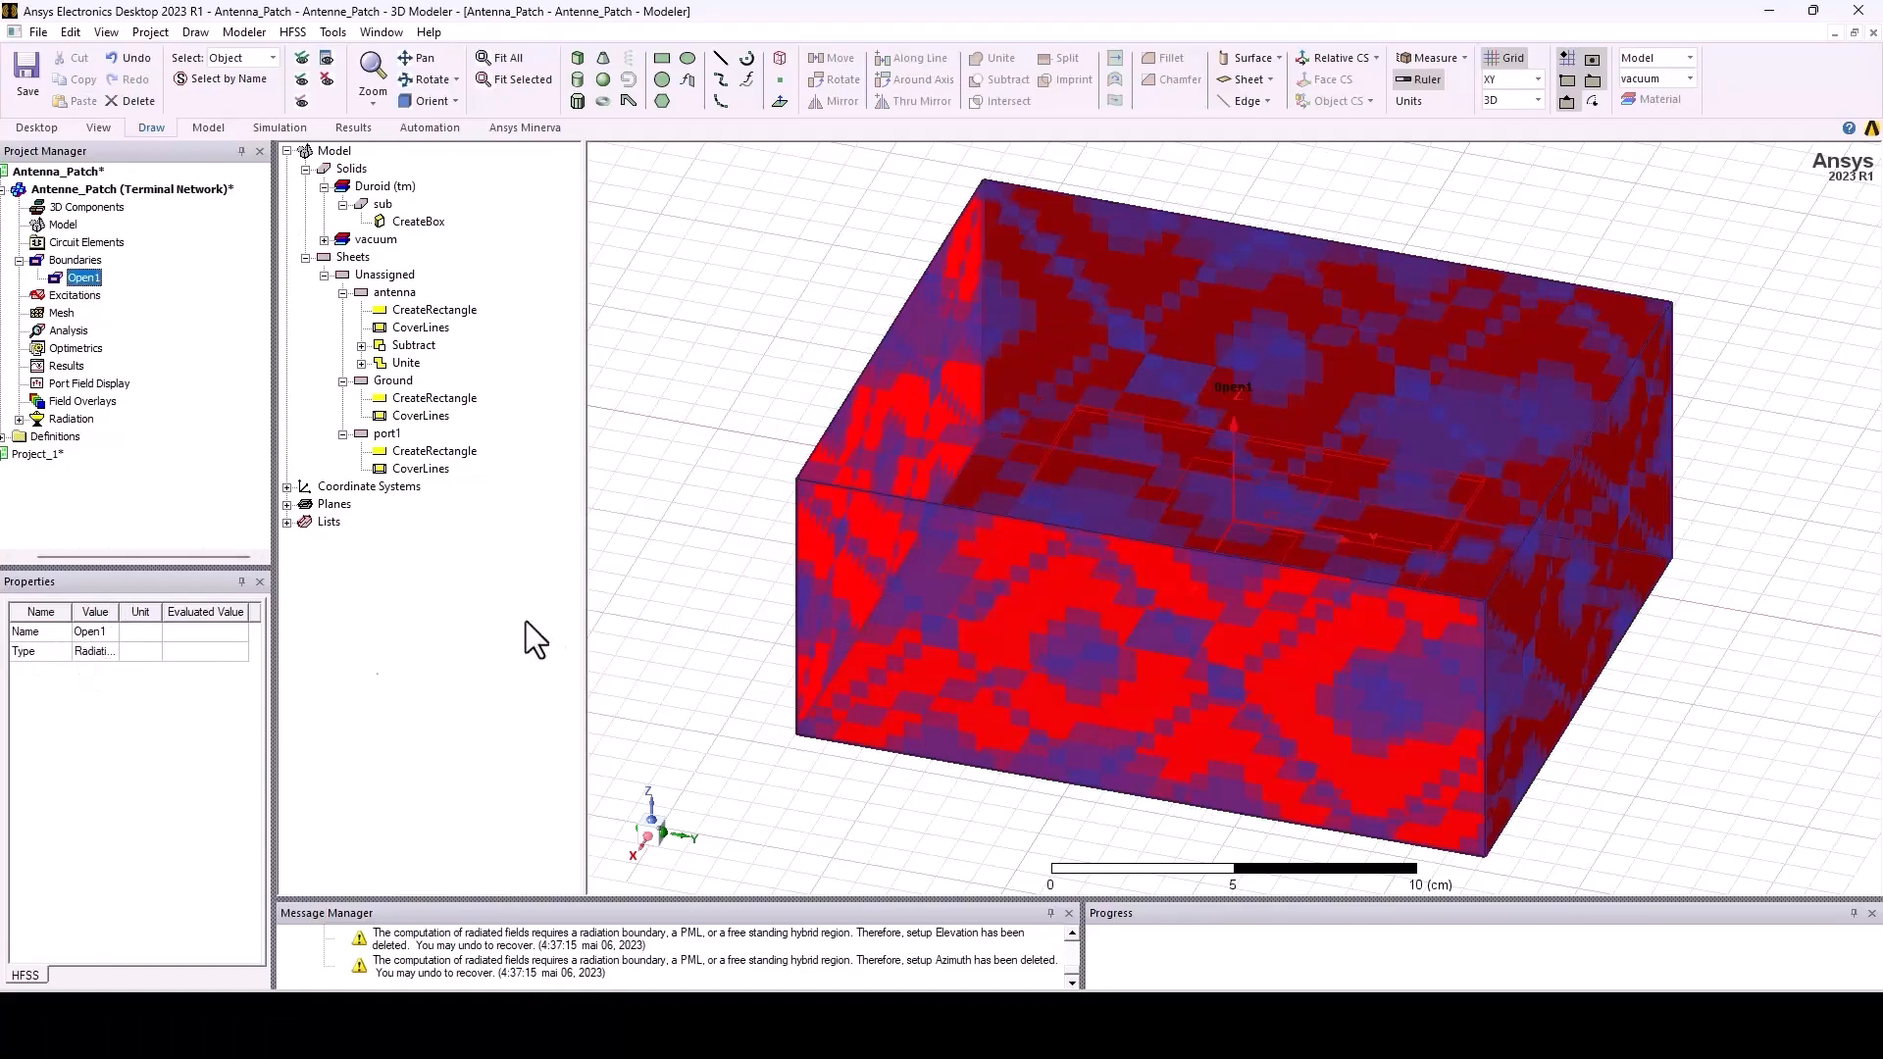
{"action": "left_click", "coordinate": [744, 532]}
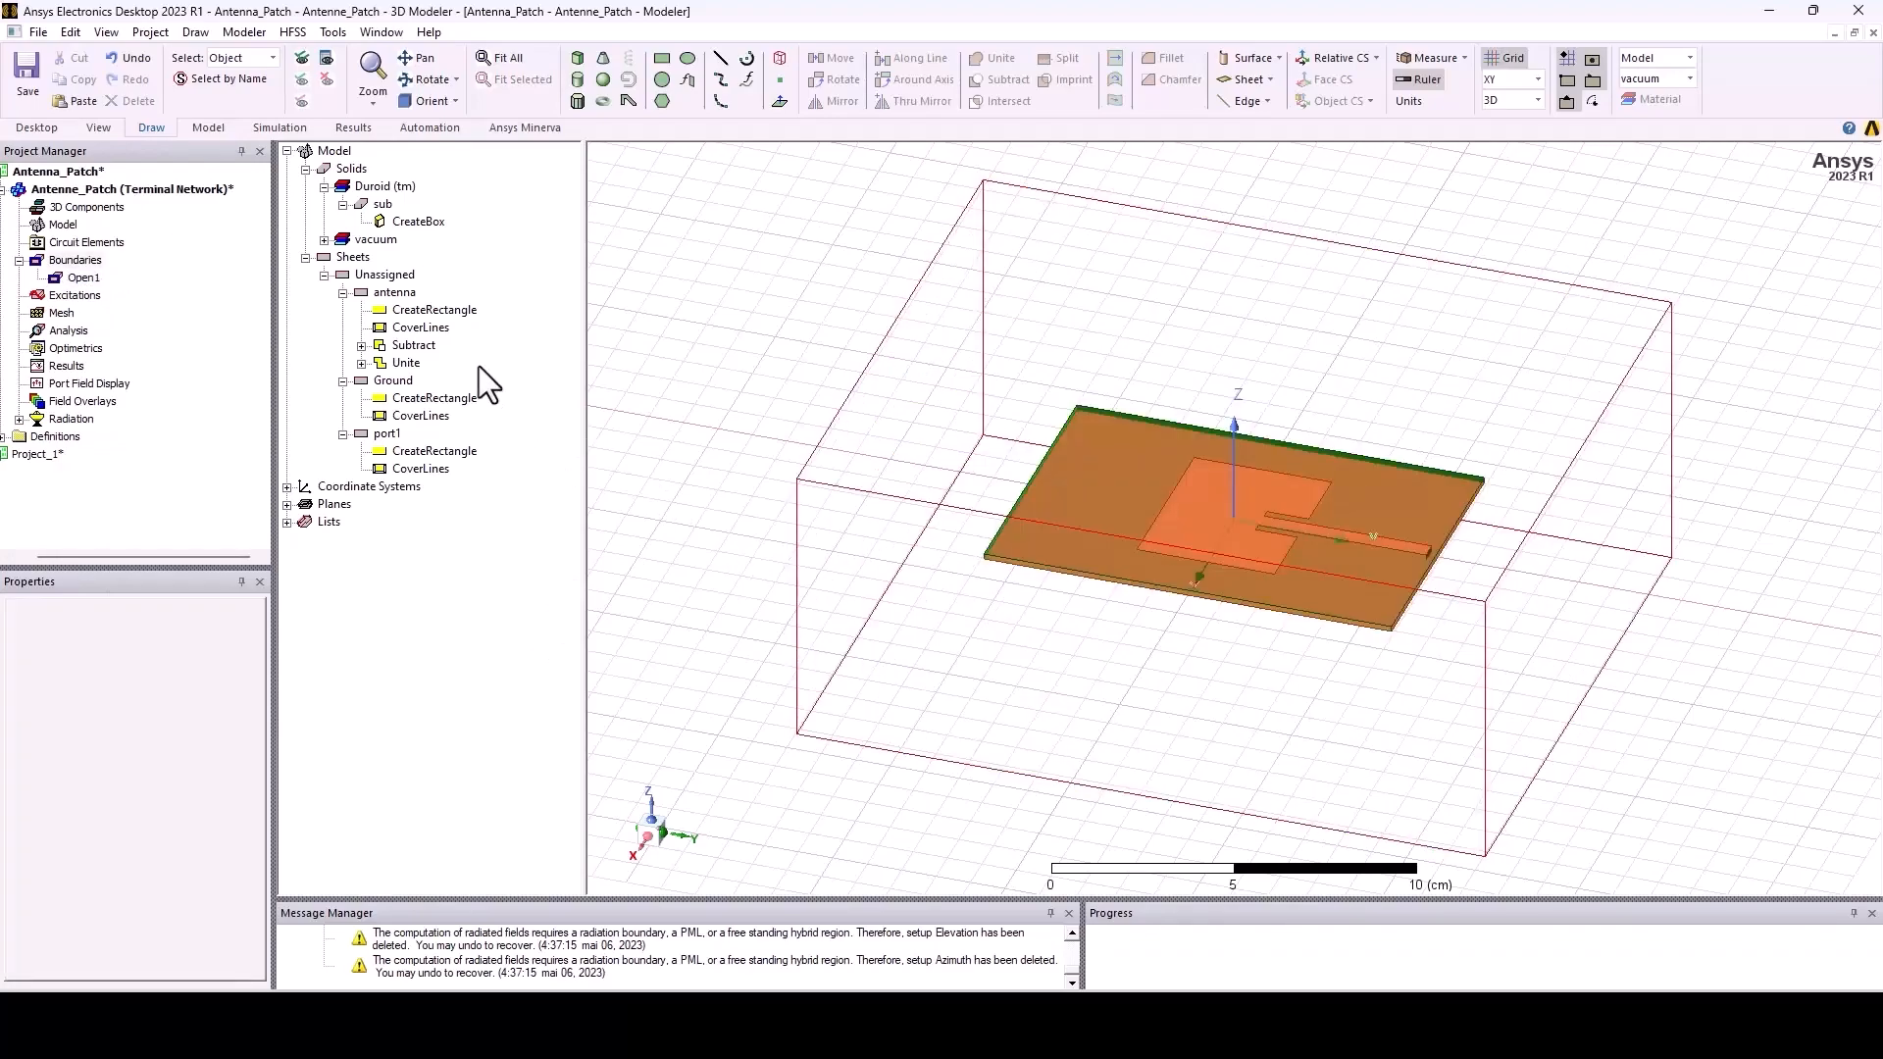
Assign a Perfect E boundary named Antenna to the antenna sheet, without an infinite ground plane
{"action": "left_click", "coordinate": [395, 293]}
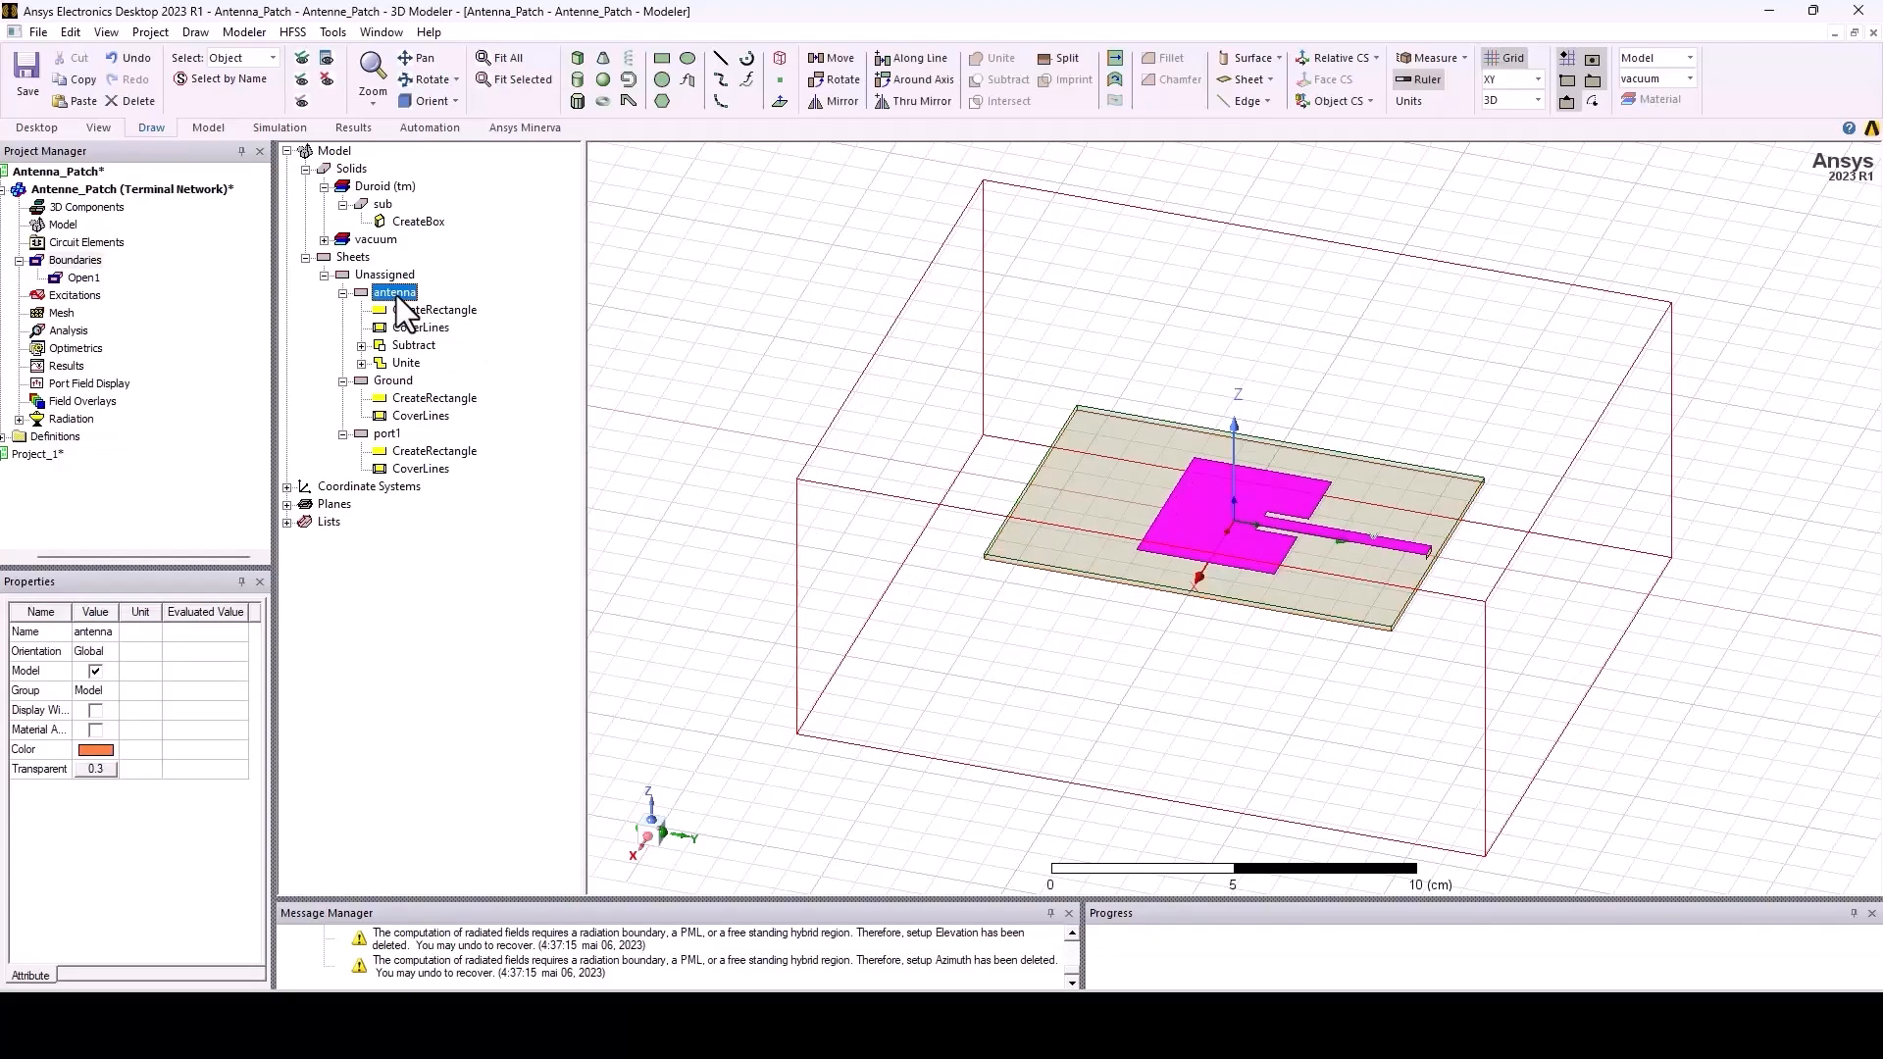
{"action": "right_click", "coordinate": [397, 297]}
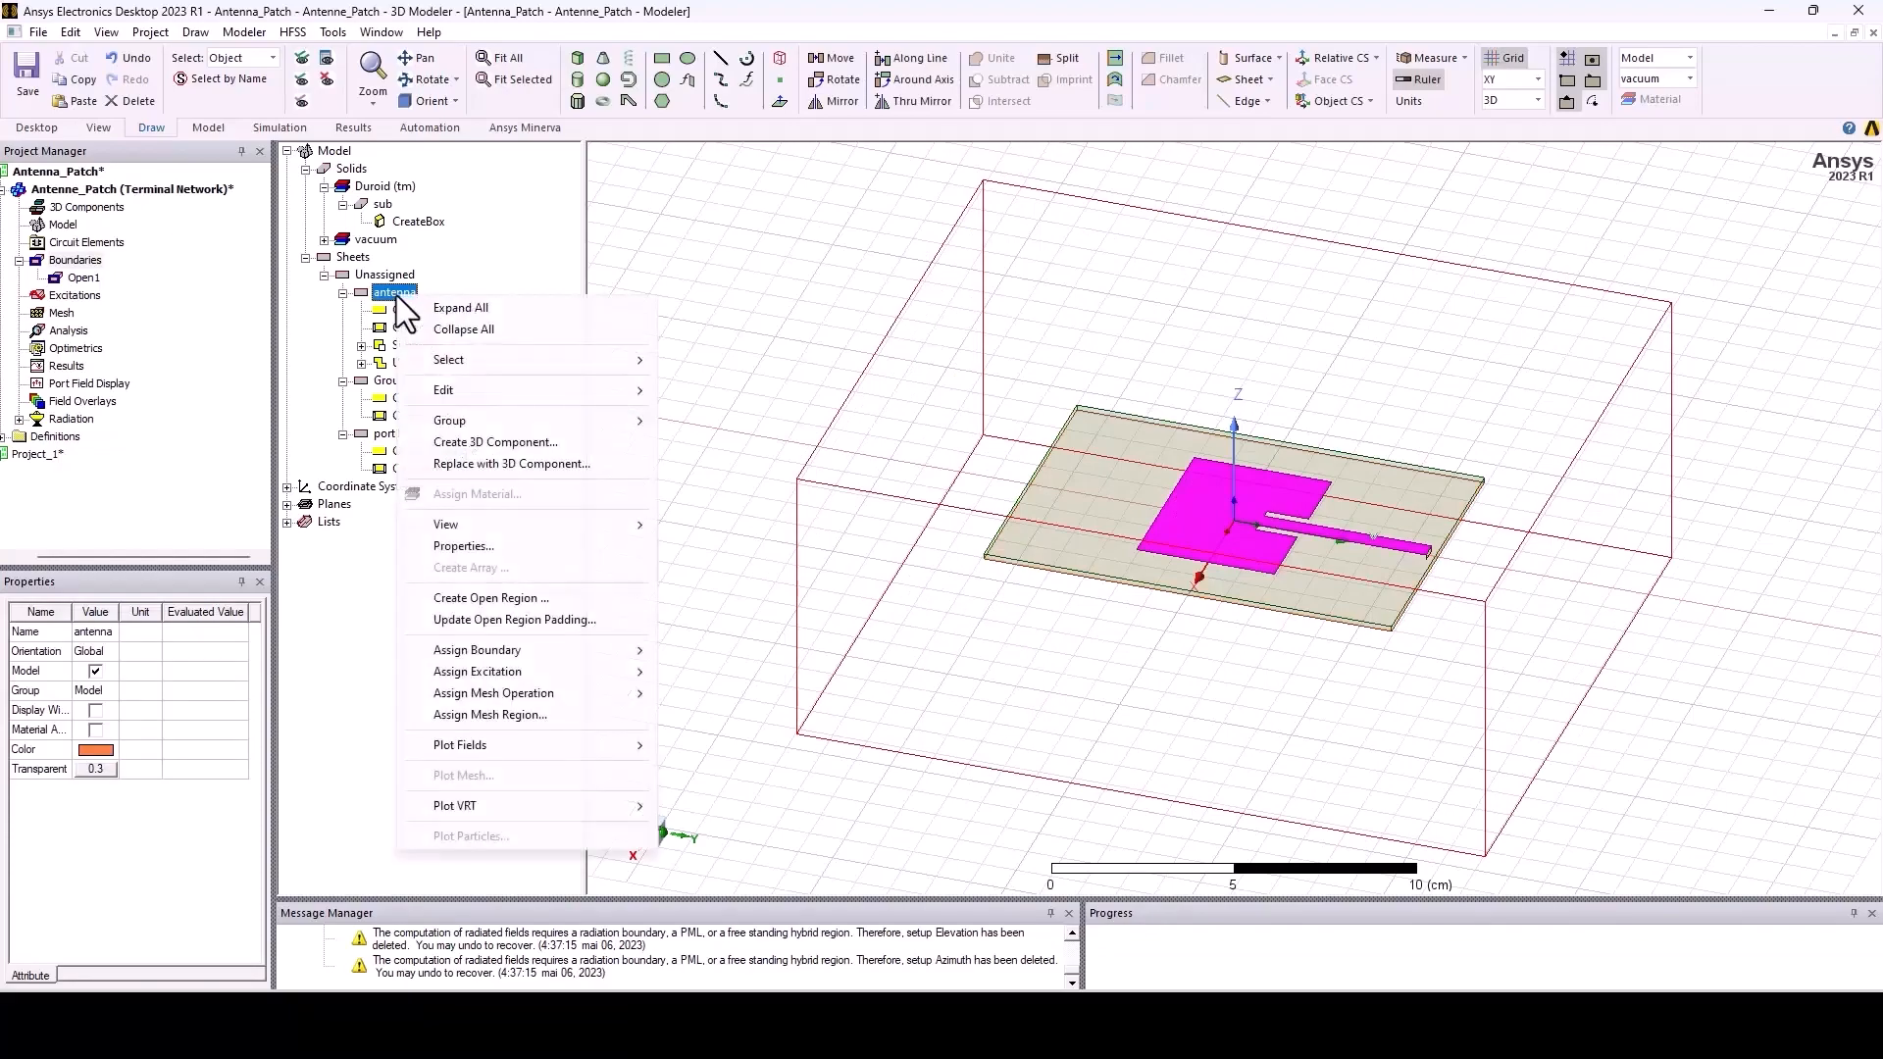
{"action": "mouse_move", "coordinate": [535, 649]}
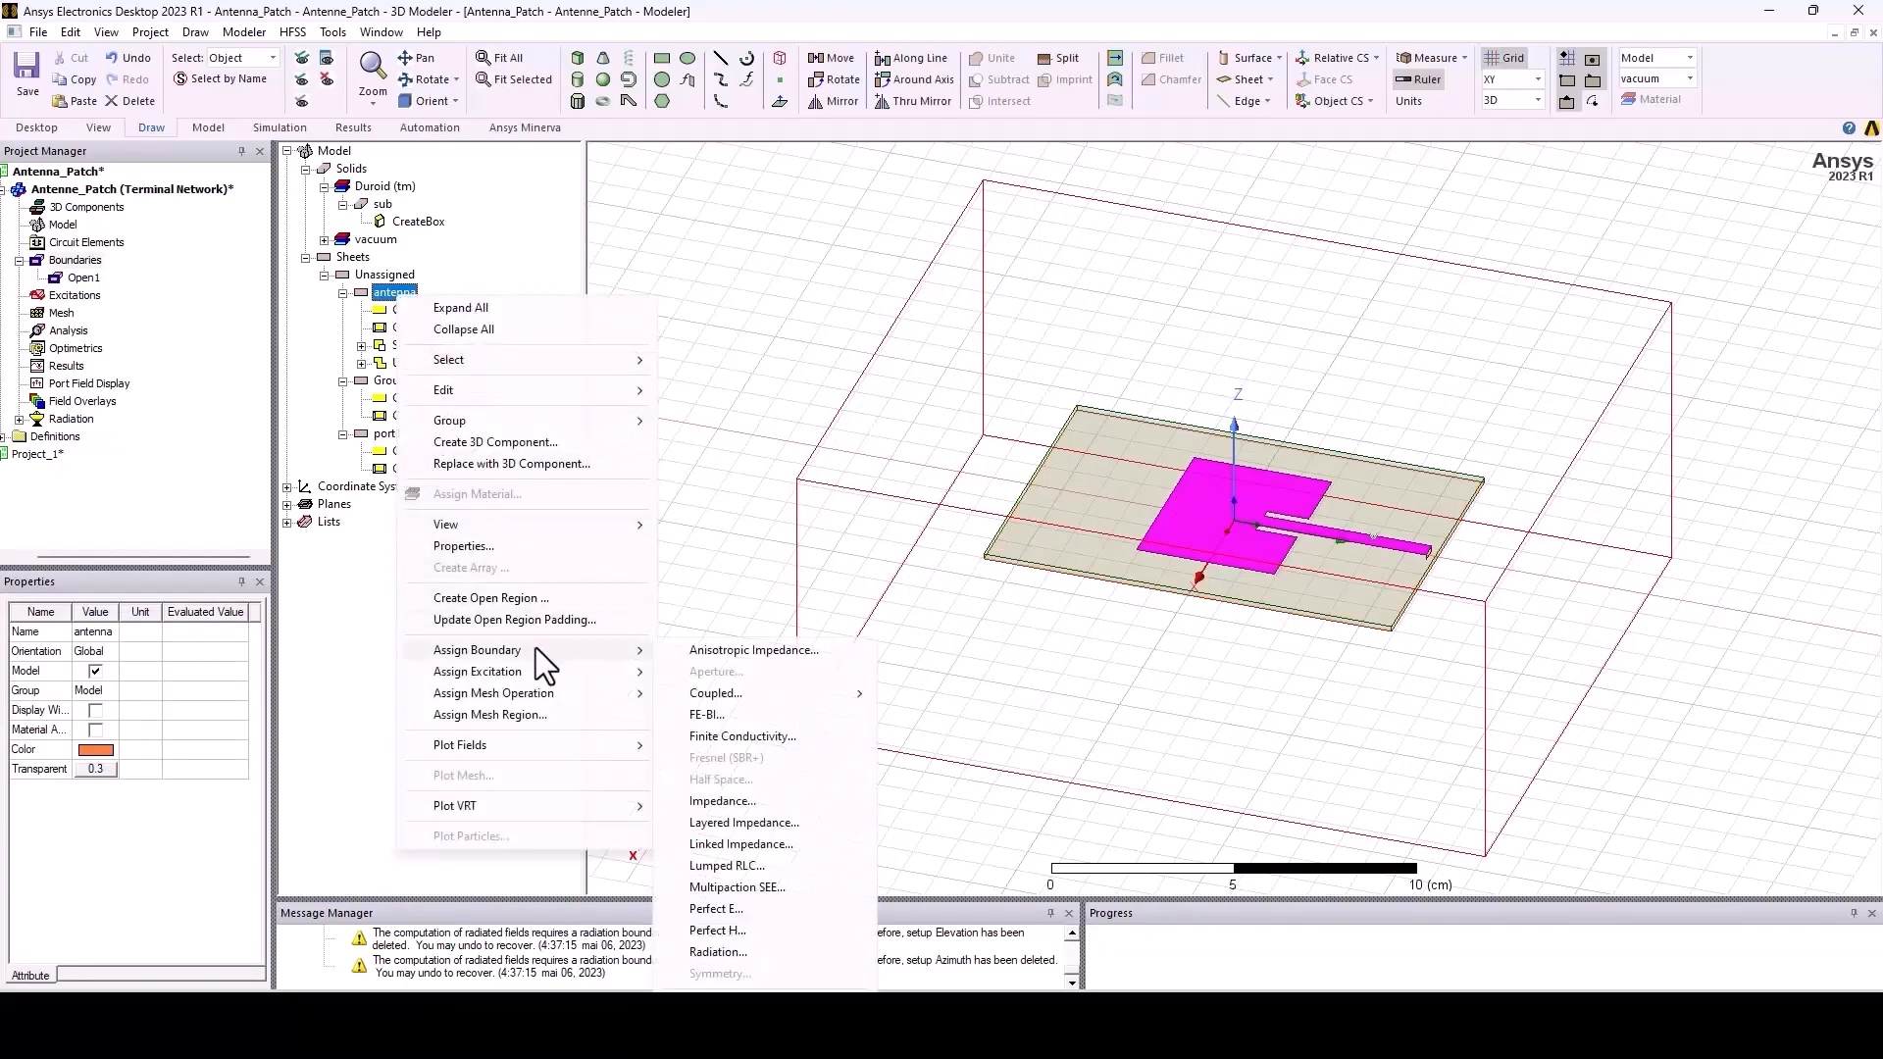
{"action": "left_click", "coordinate": [759, 909]}
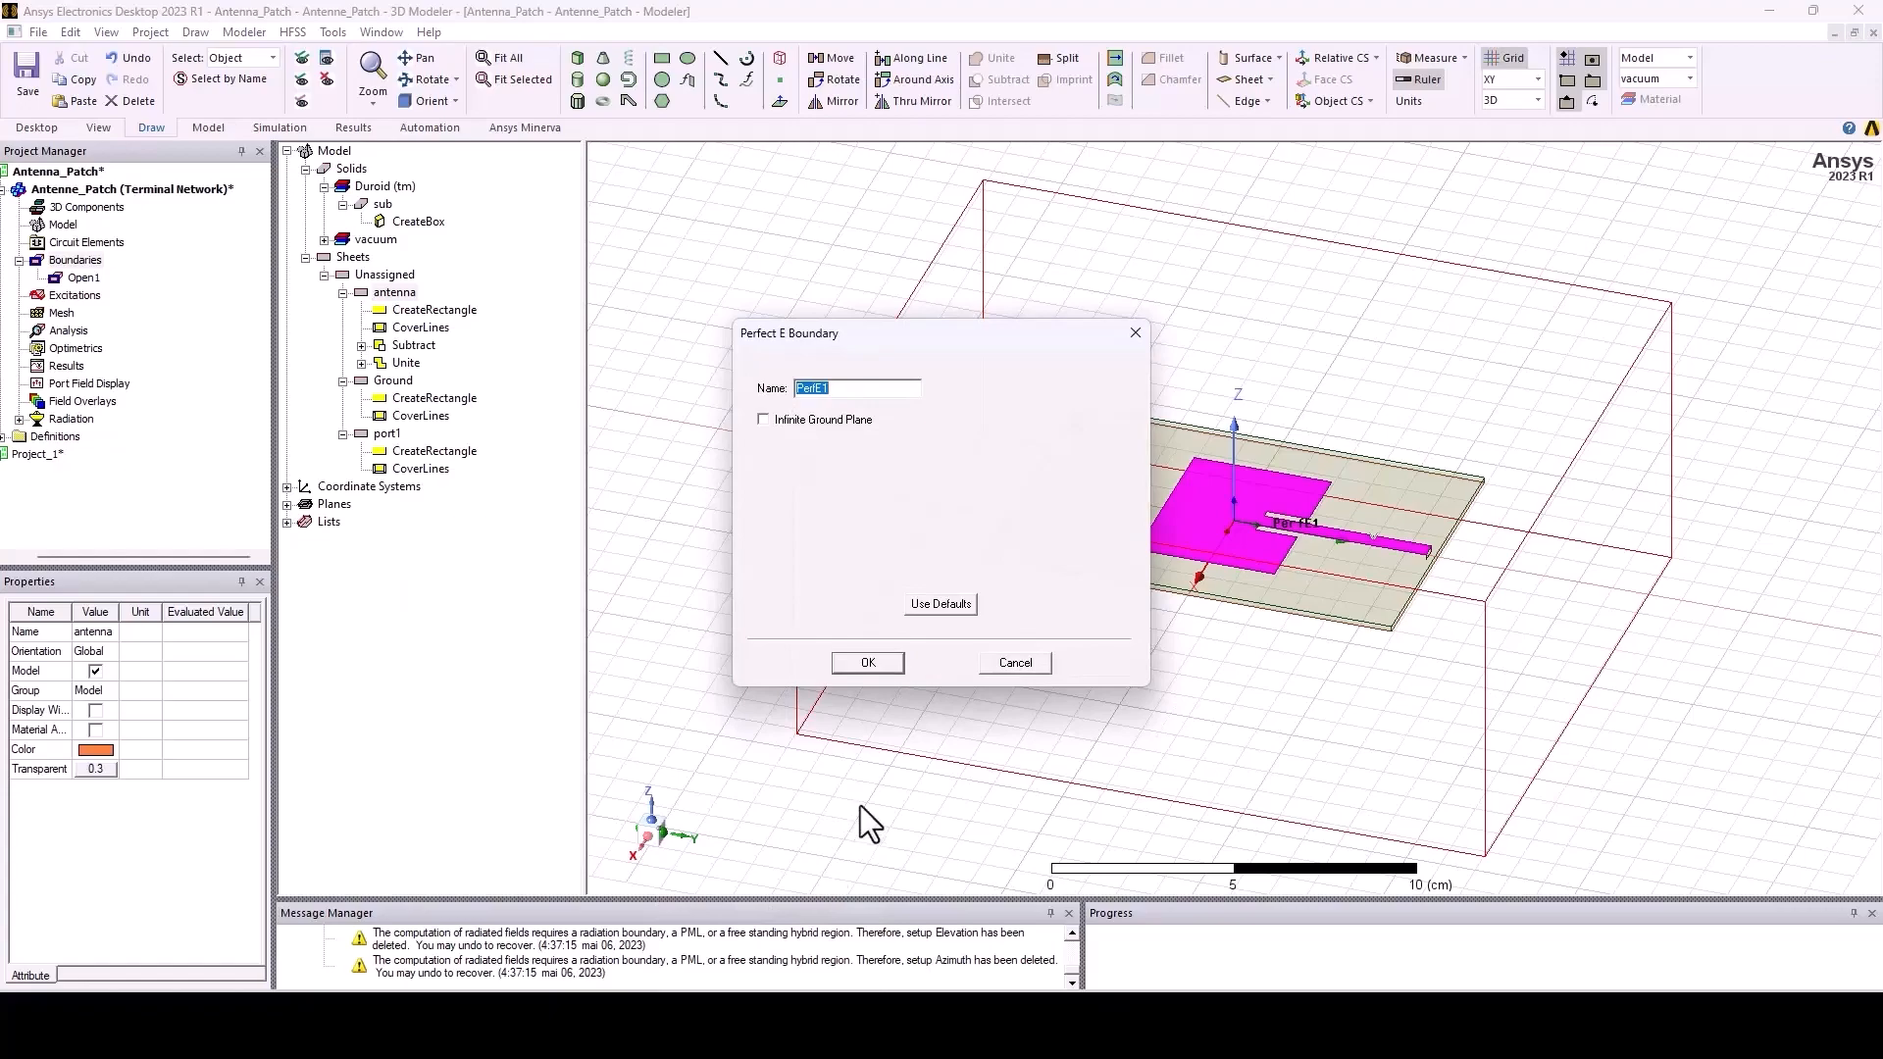
{"action": "type", "text": "Antenna"}
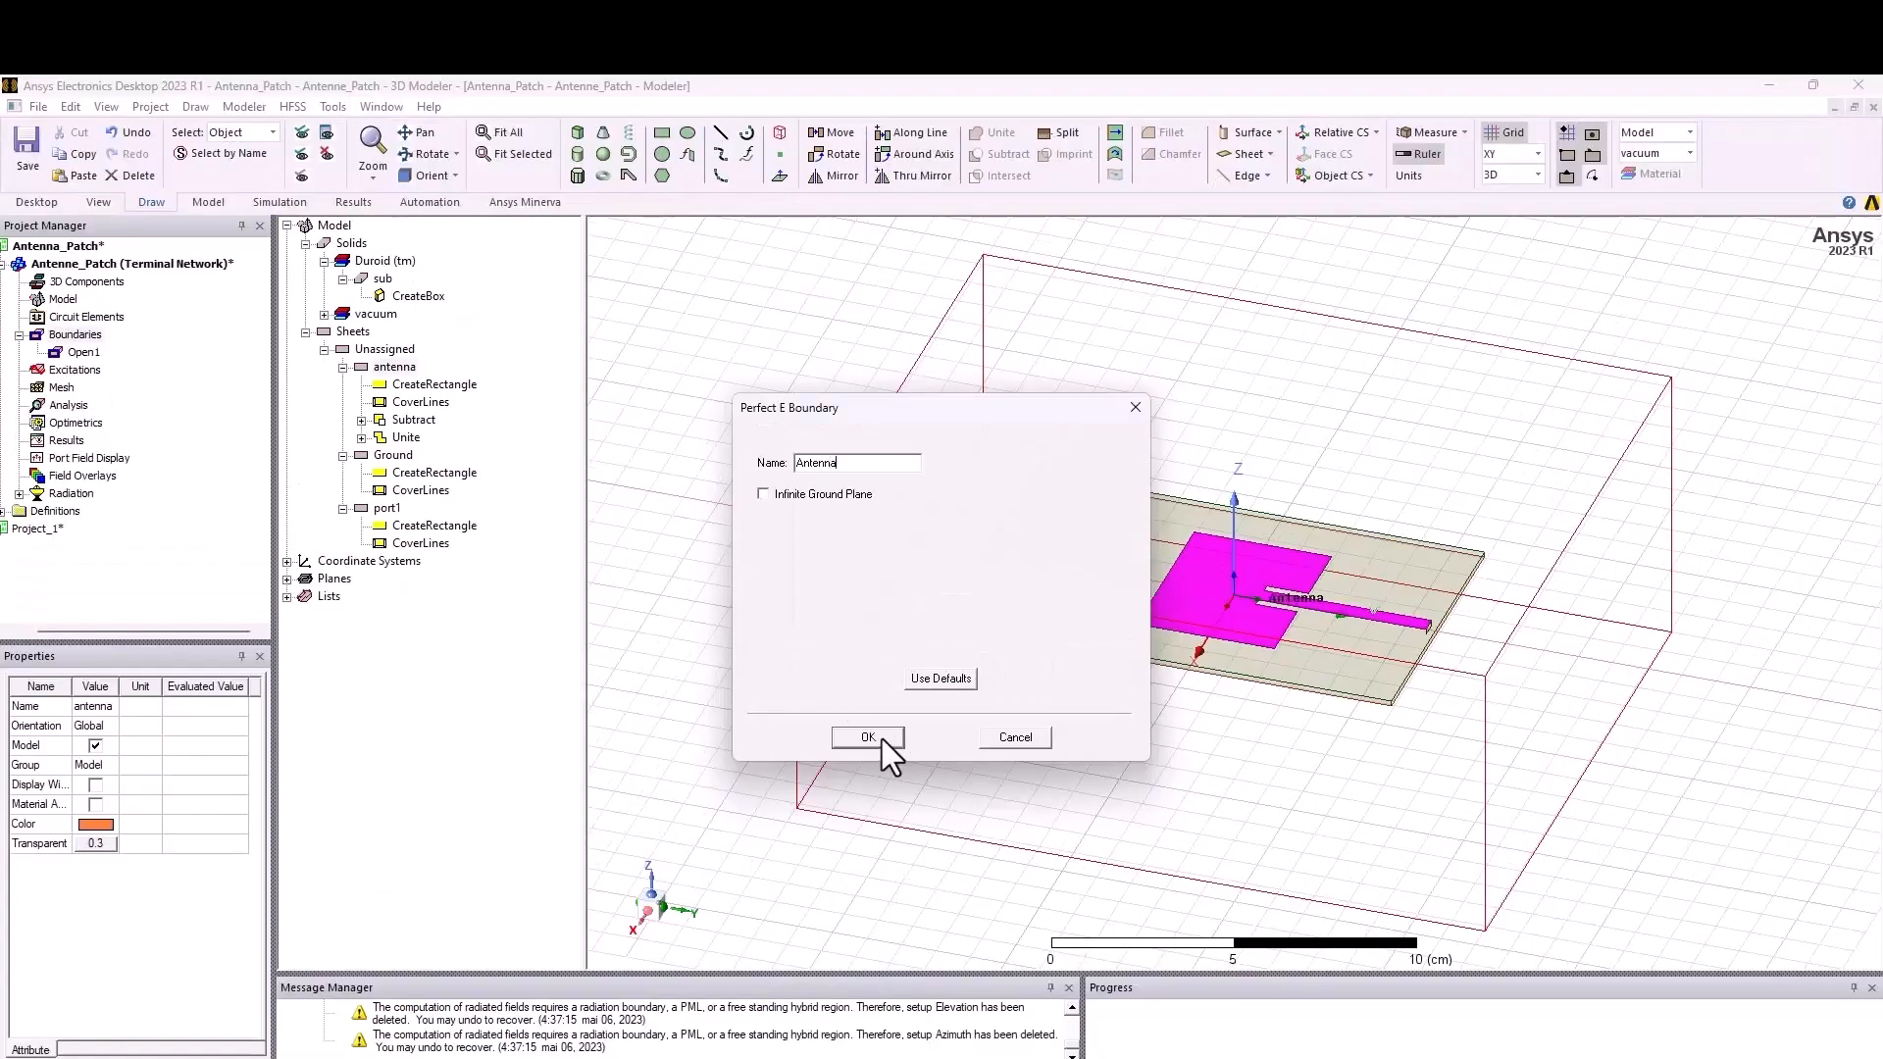
{"action": "left_click", "coordinate": [881, 739]}
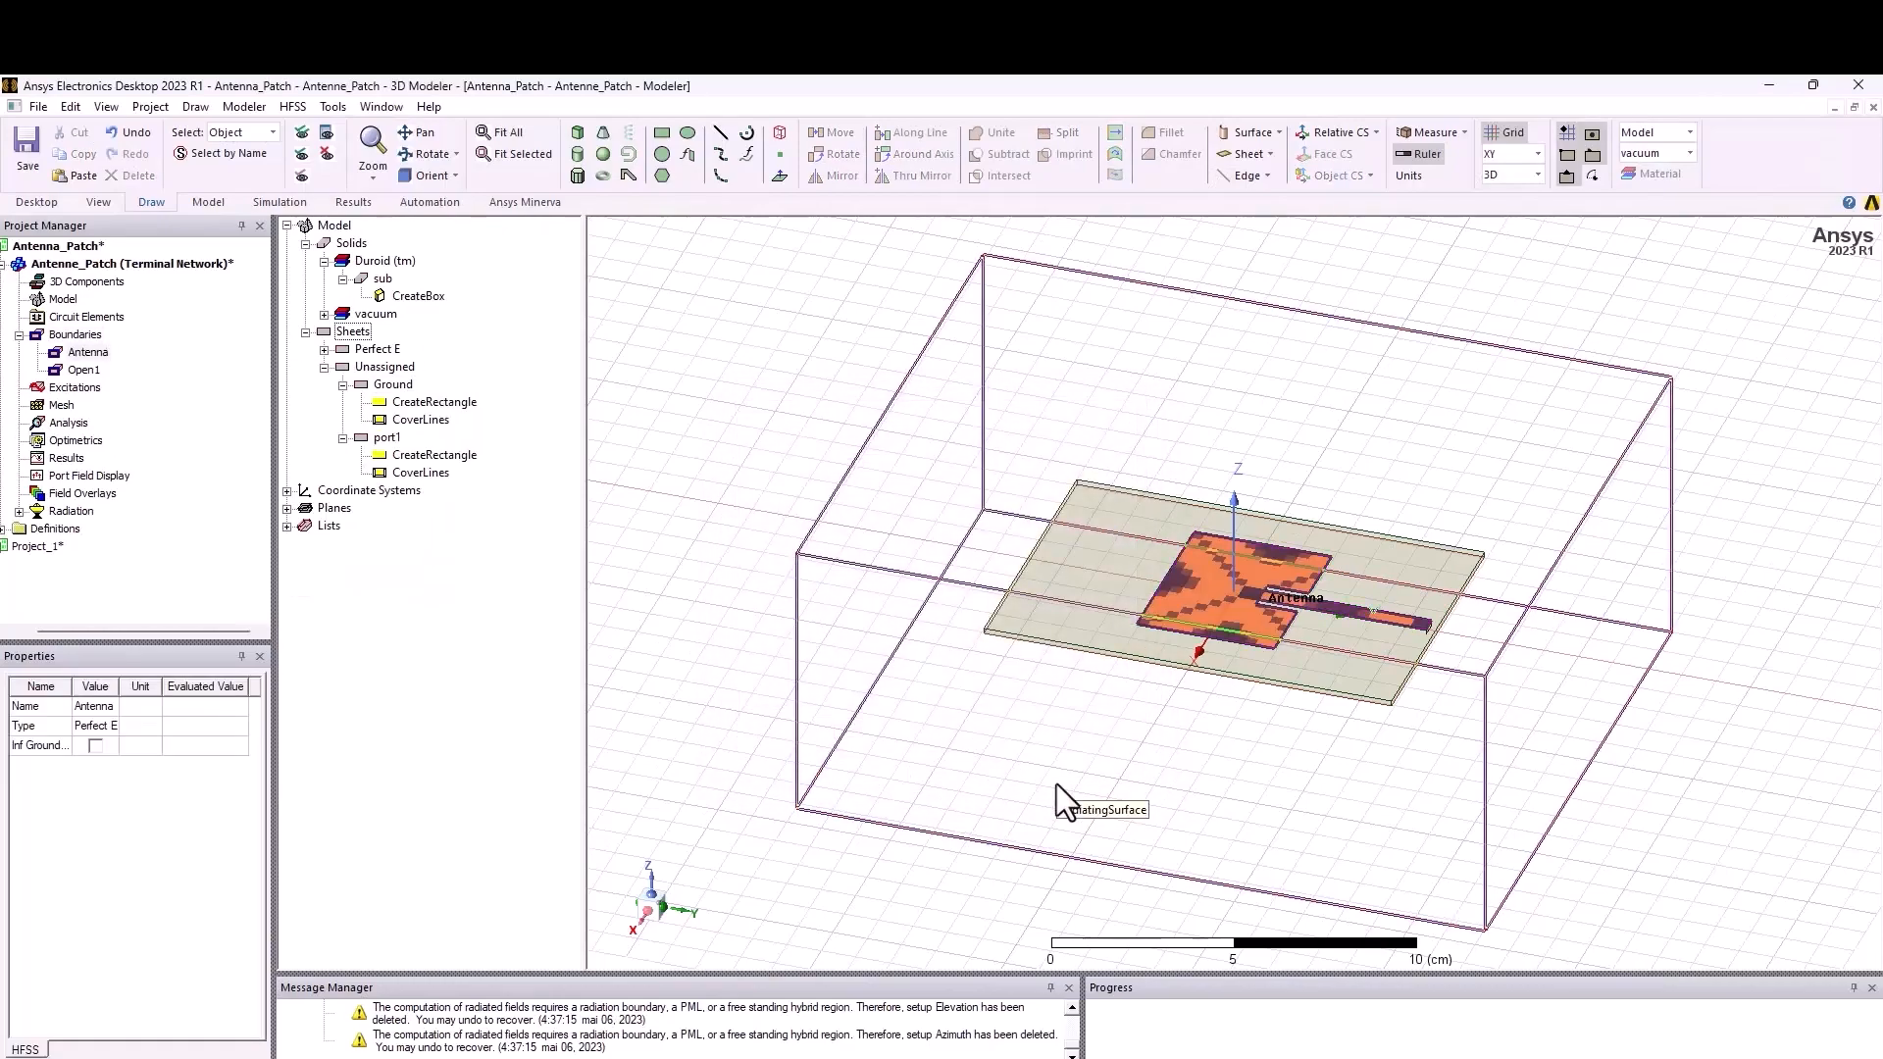
Assign a Perfect E boundary named Ground to the Ground sheet, without an infinite ground plane
{"action": "left_click", "coordinate": [397, 384]}
{"action": "right_click", "coordinate": [397, 385]}
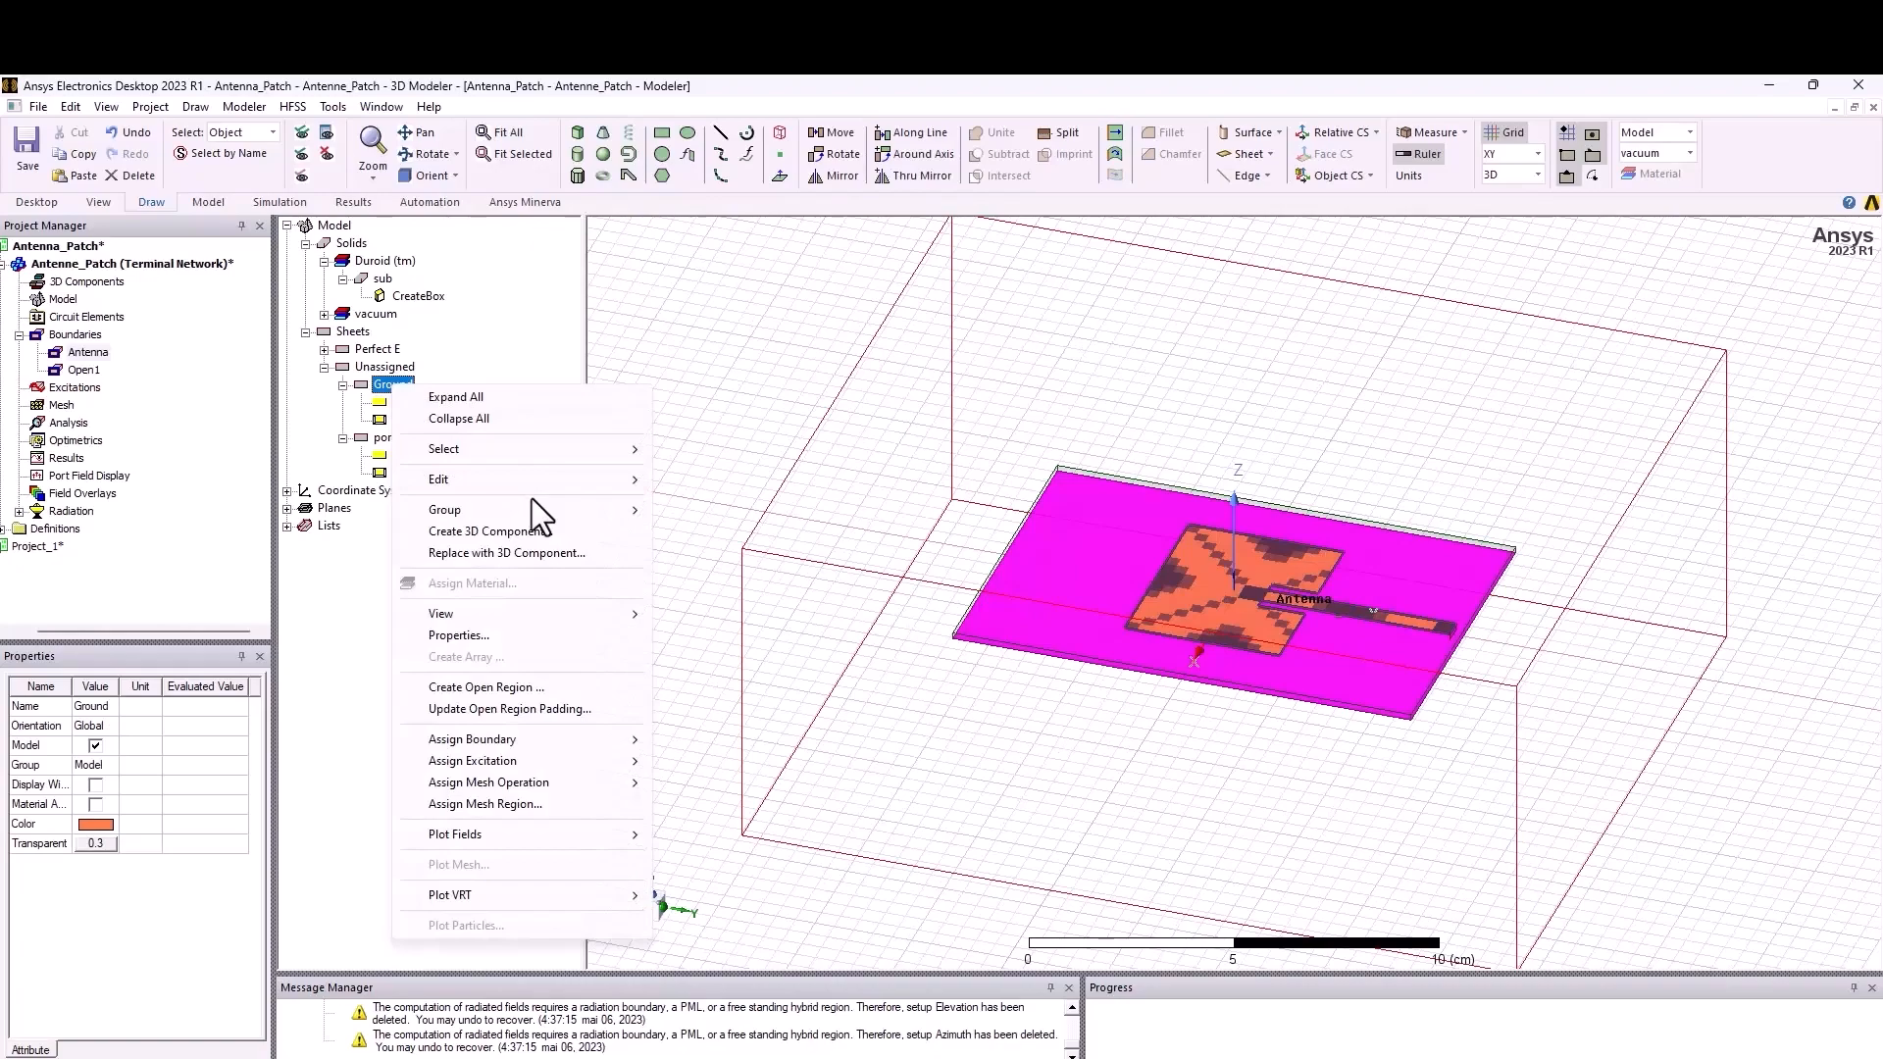
{"action": "mouse_move", "coordinate": [610, 739]}
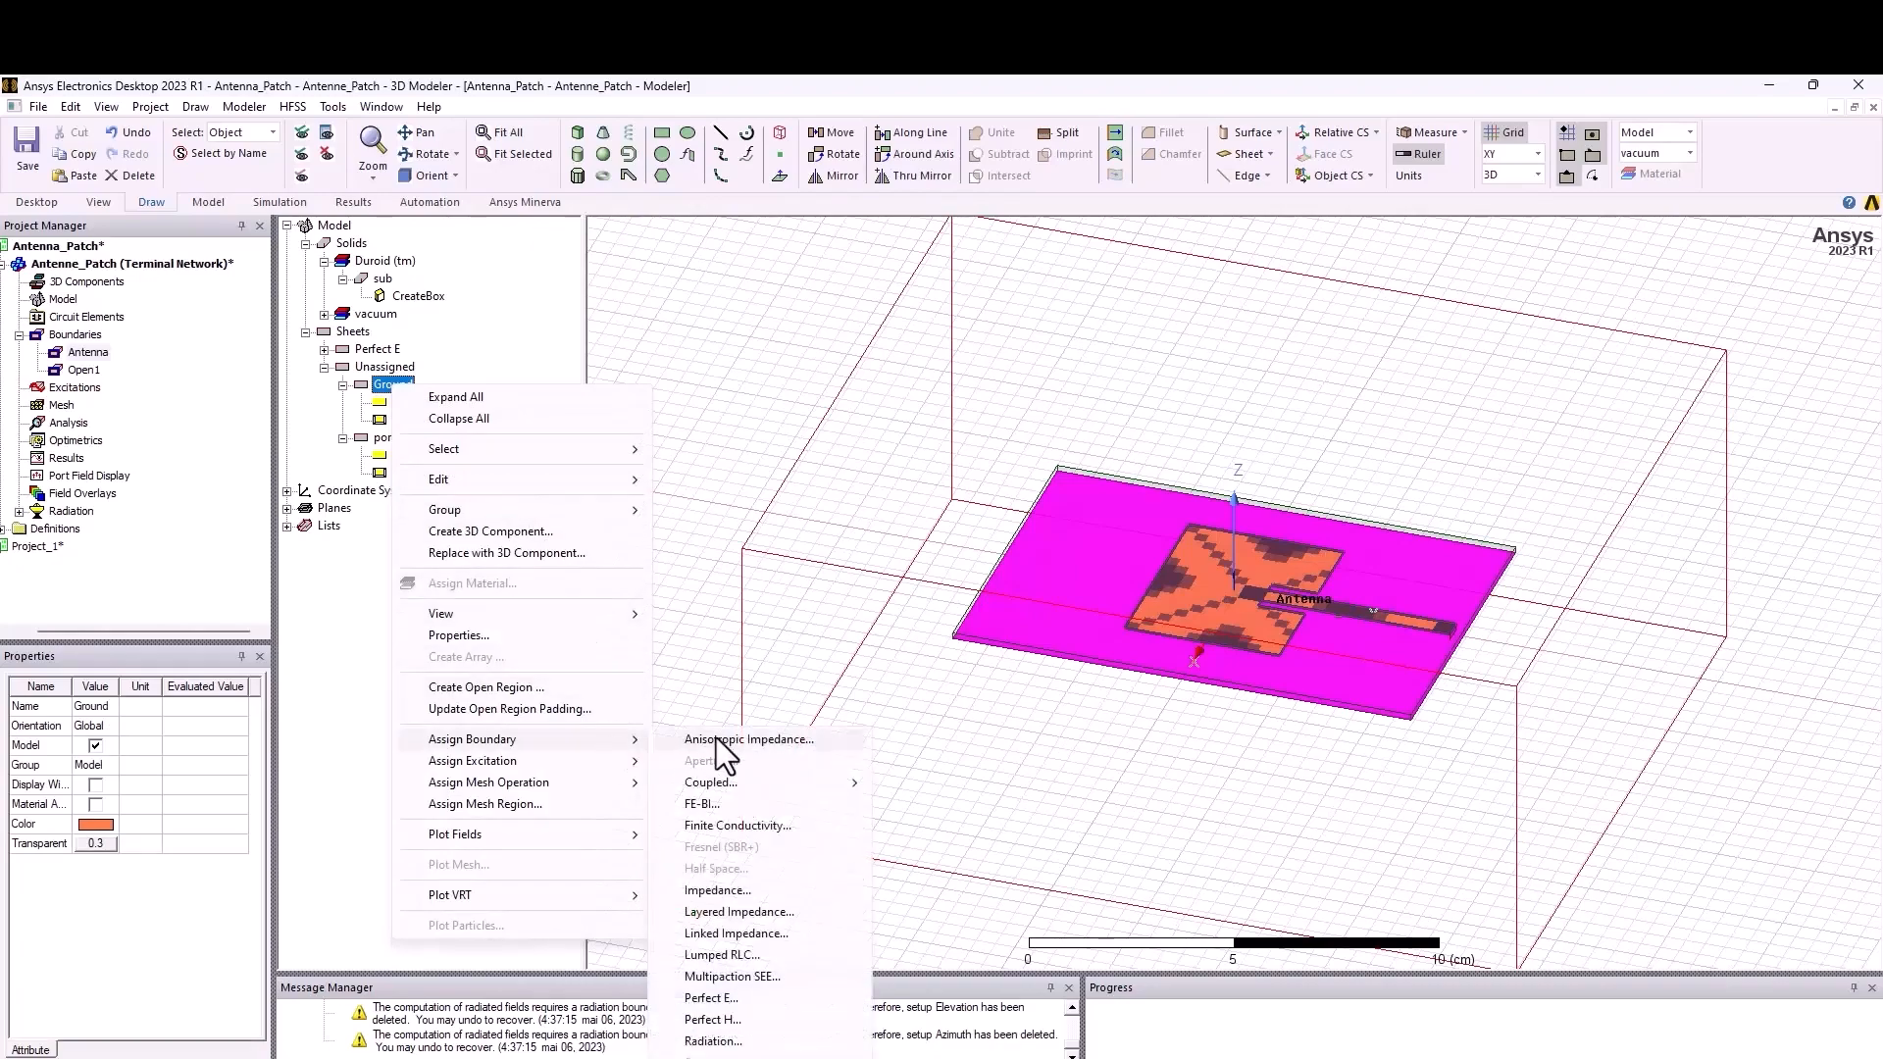
{"action": "left_click", "coordinate": [750, 997]}
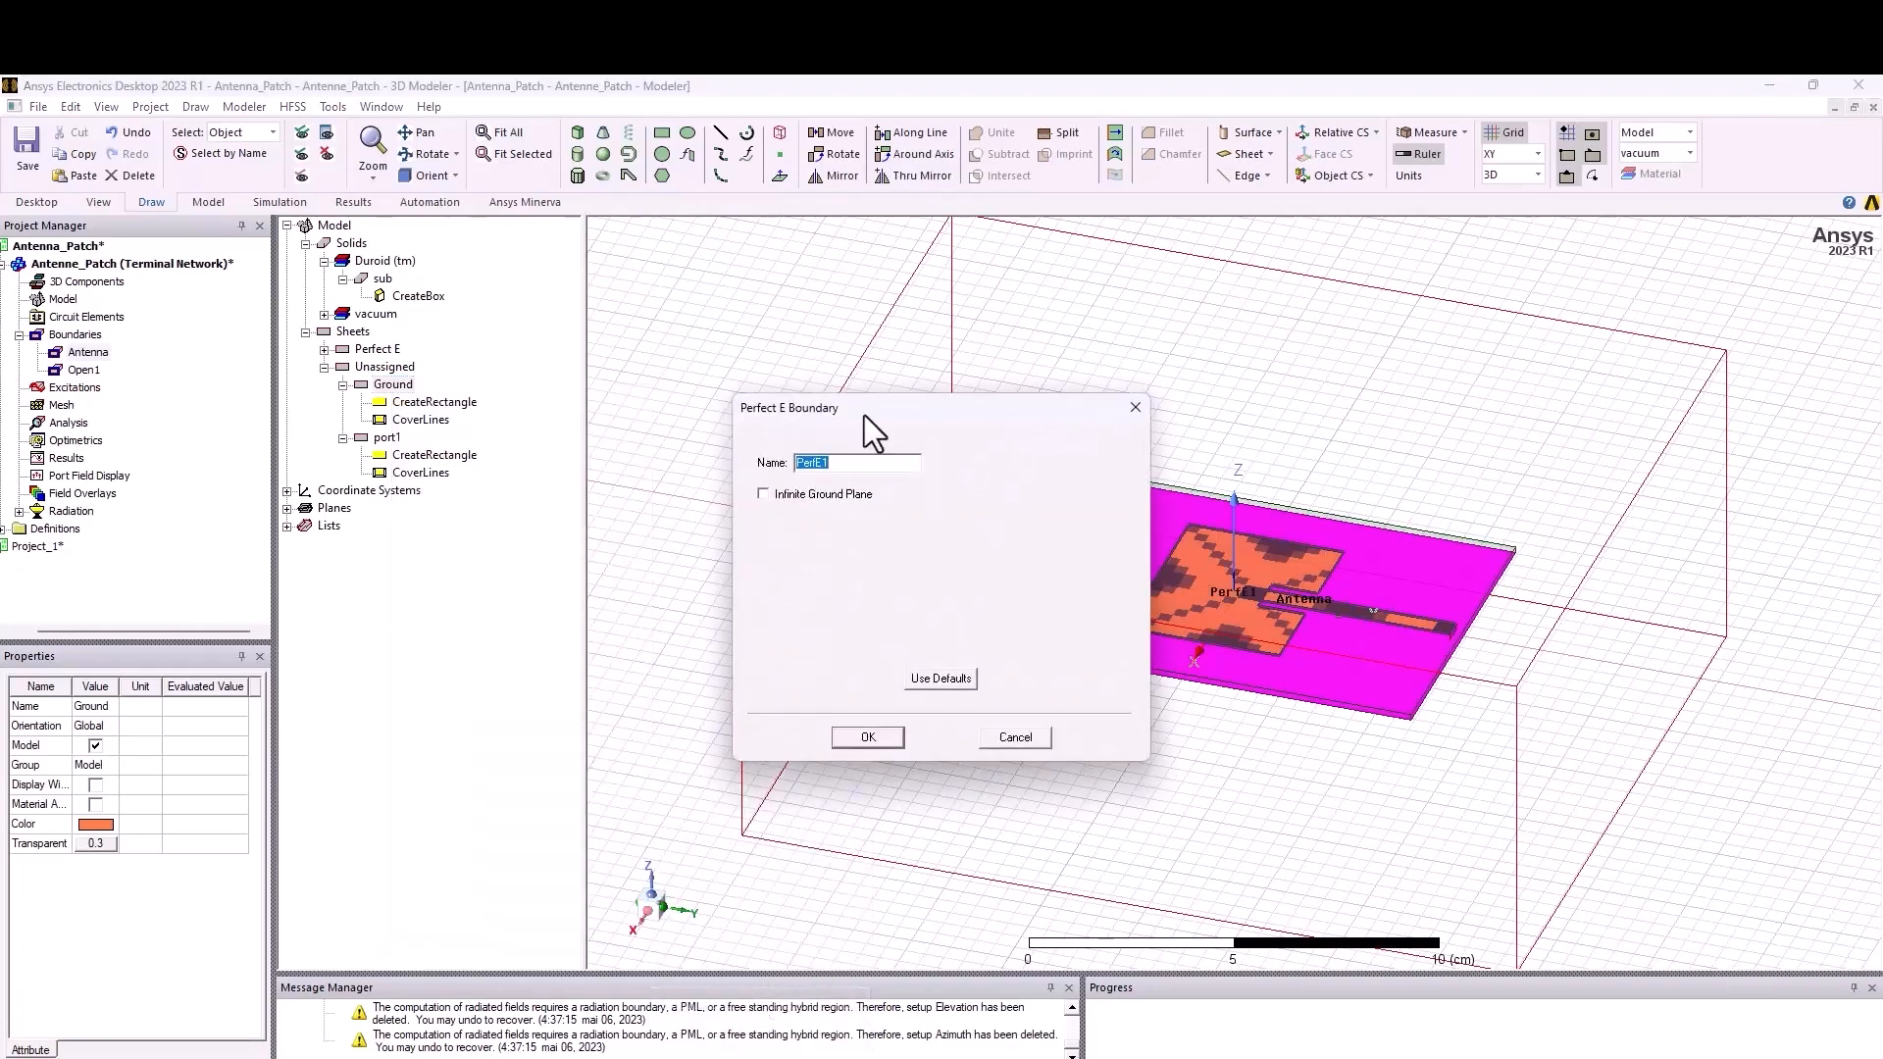
{"action": "type", "text": "Ground"}
{"action": "left_click", "coordinate": [880, 738]}
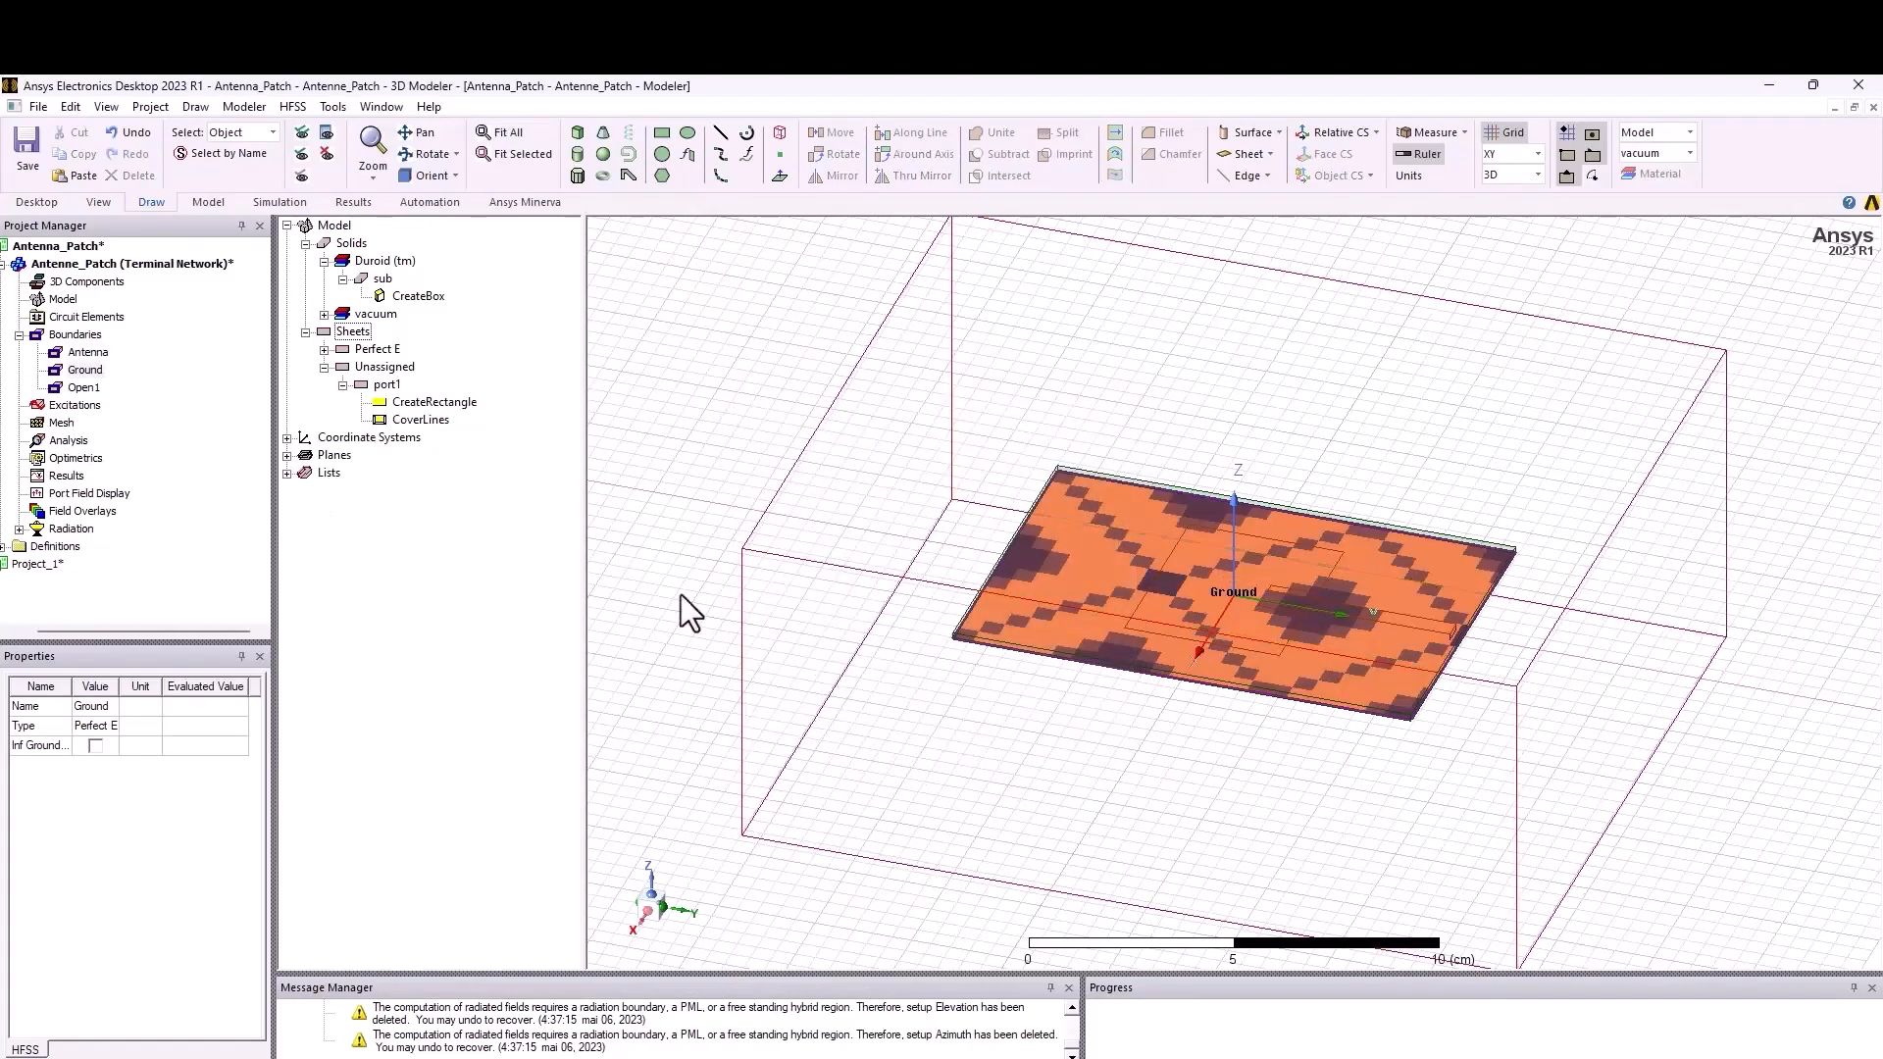
{"action": "left_click", "coordinate": [323, 349]}
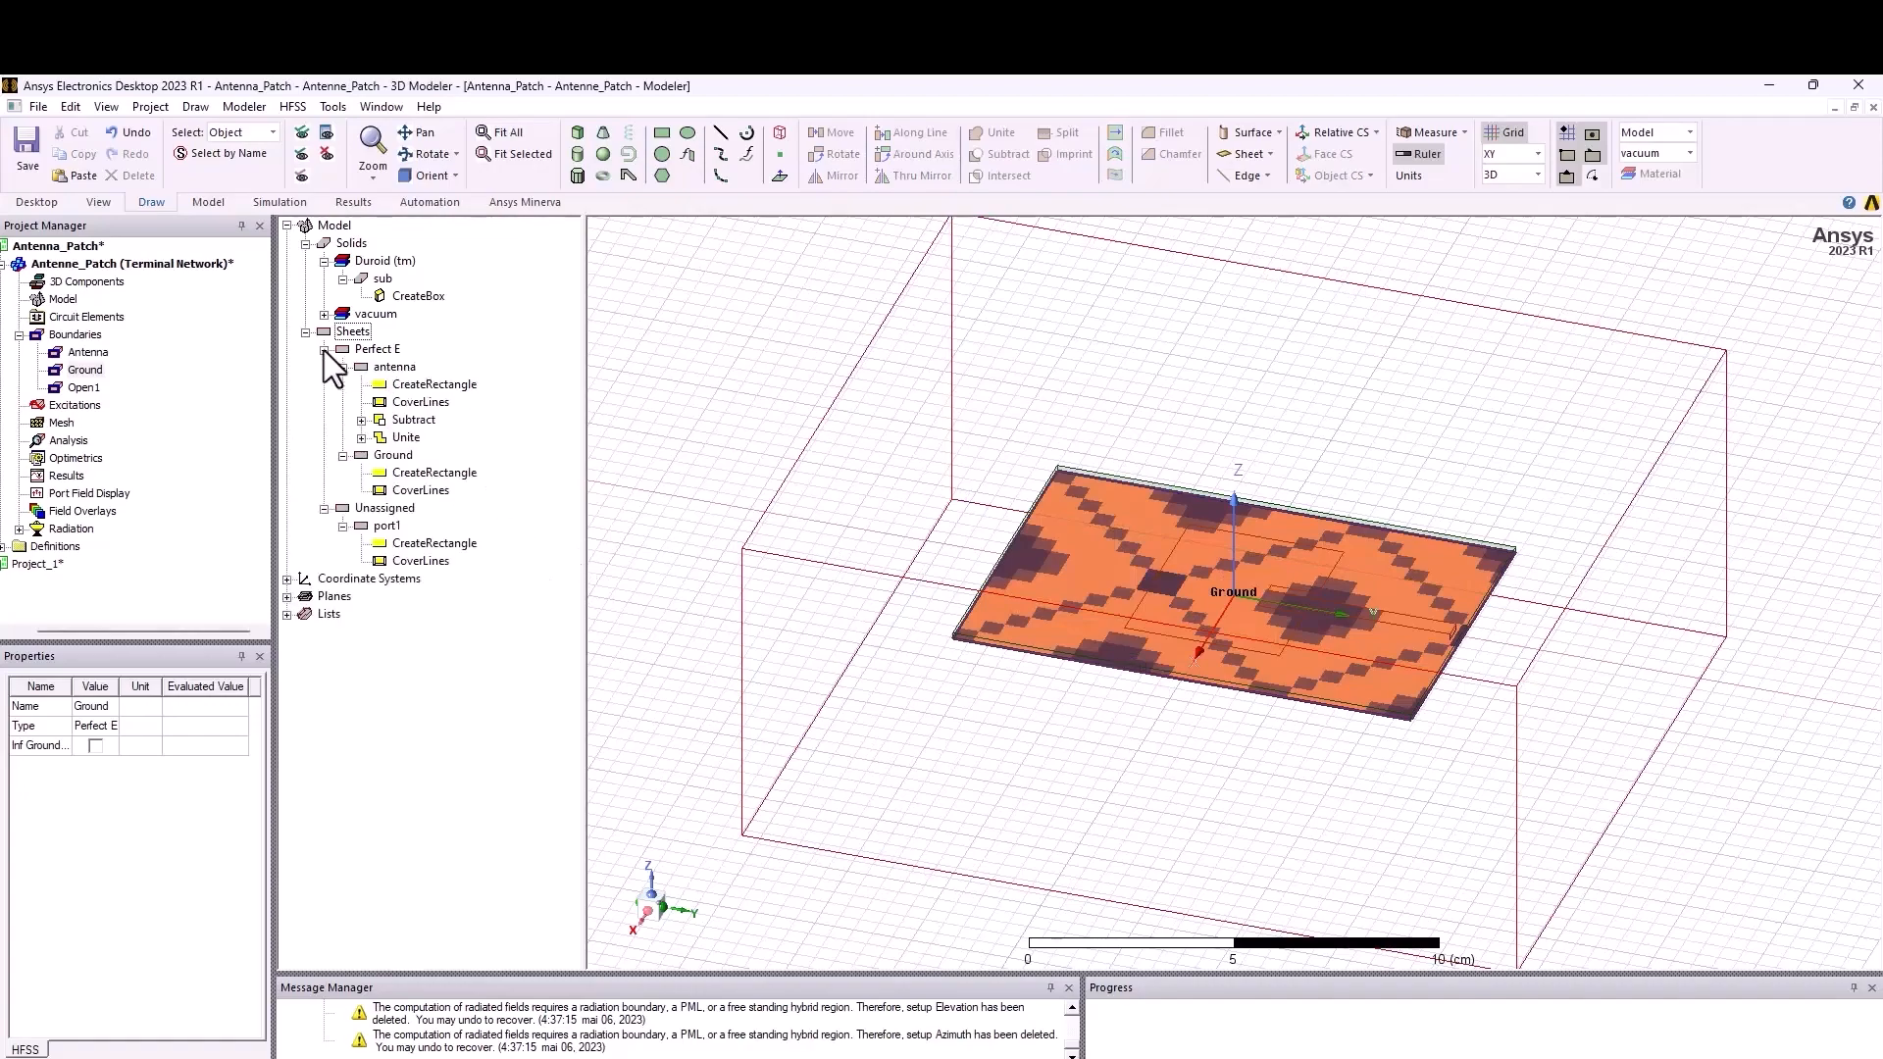
Assign a Terminal Lumped Port named 1 to the port1 sheet, with Ground as the reference conductor and terminals named by conductor, and review its properties
{"action": "left_click", "coordinate": [385, 527]}
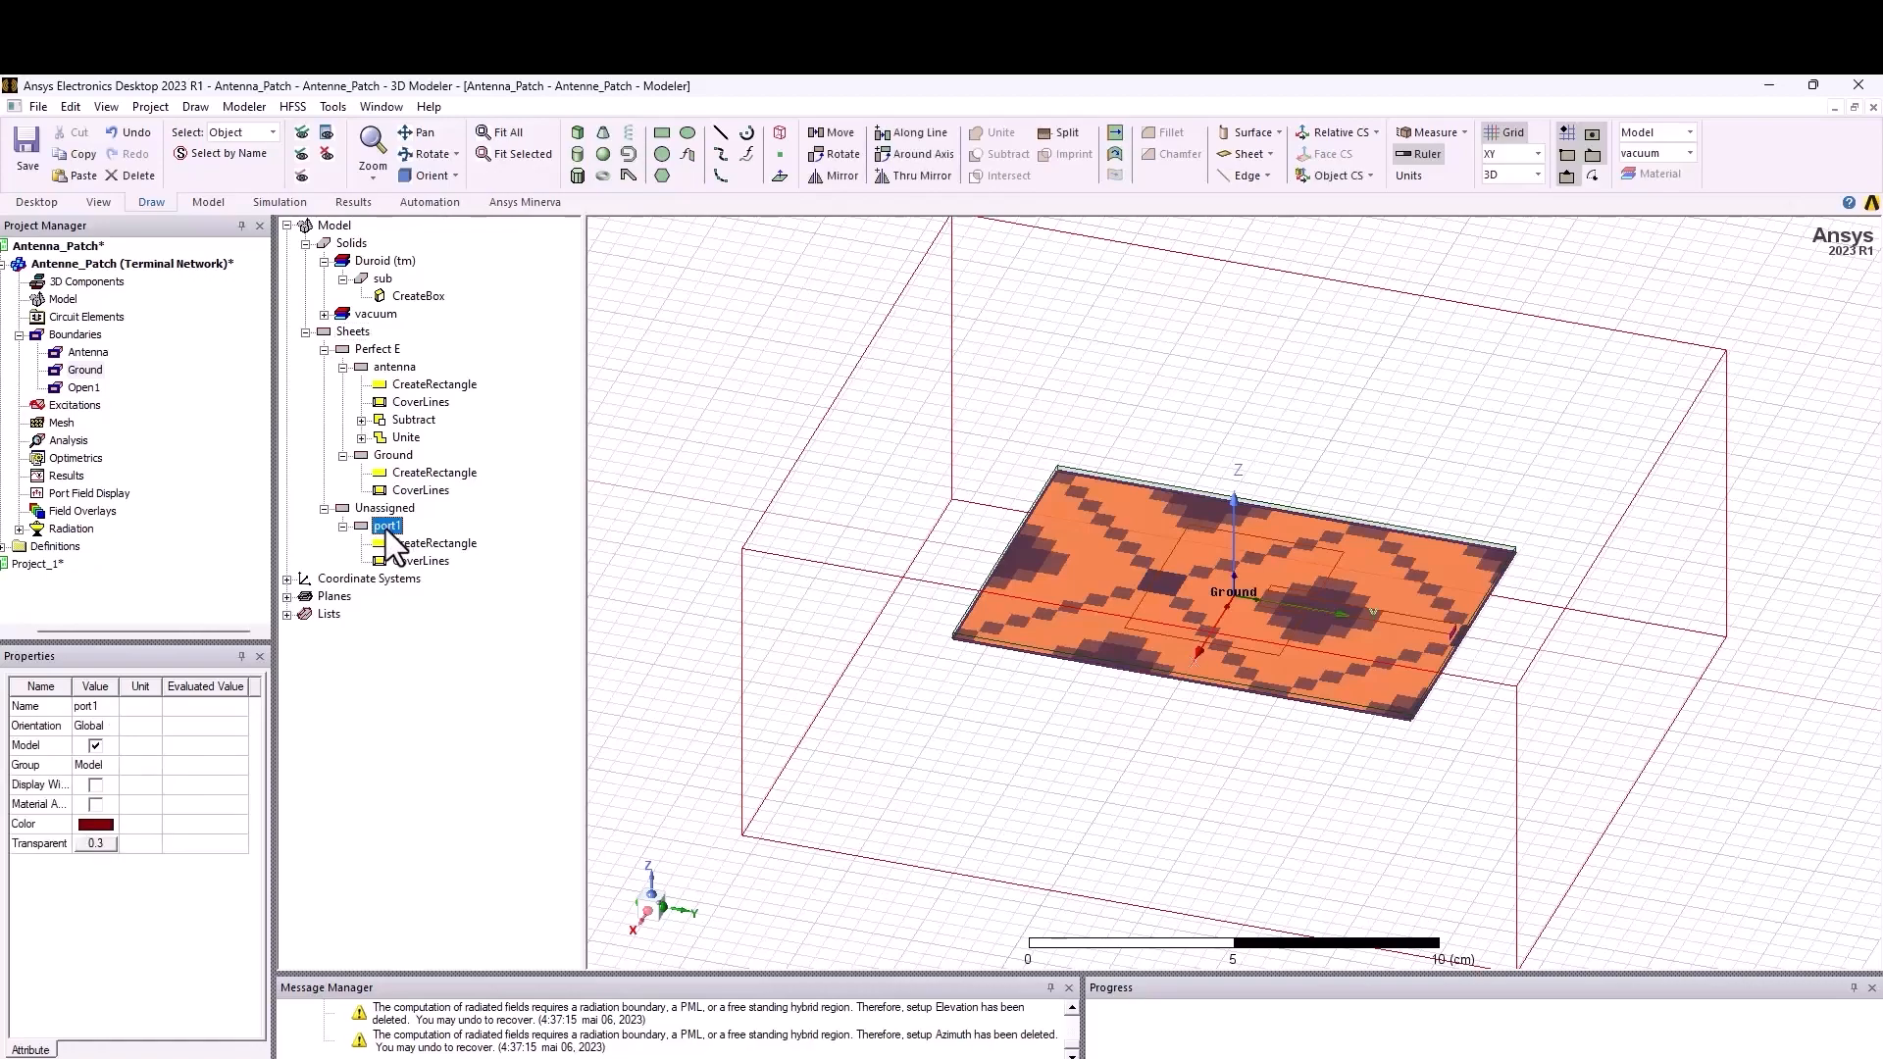
{"action": "right_click", "coordinate": [392, 547]}
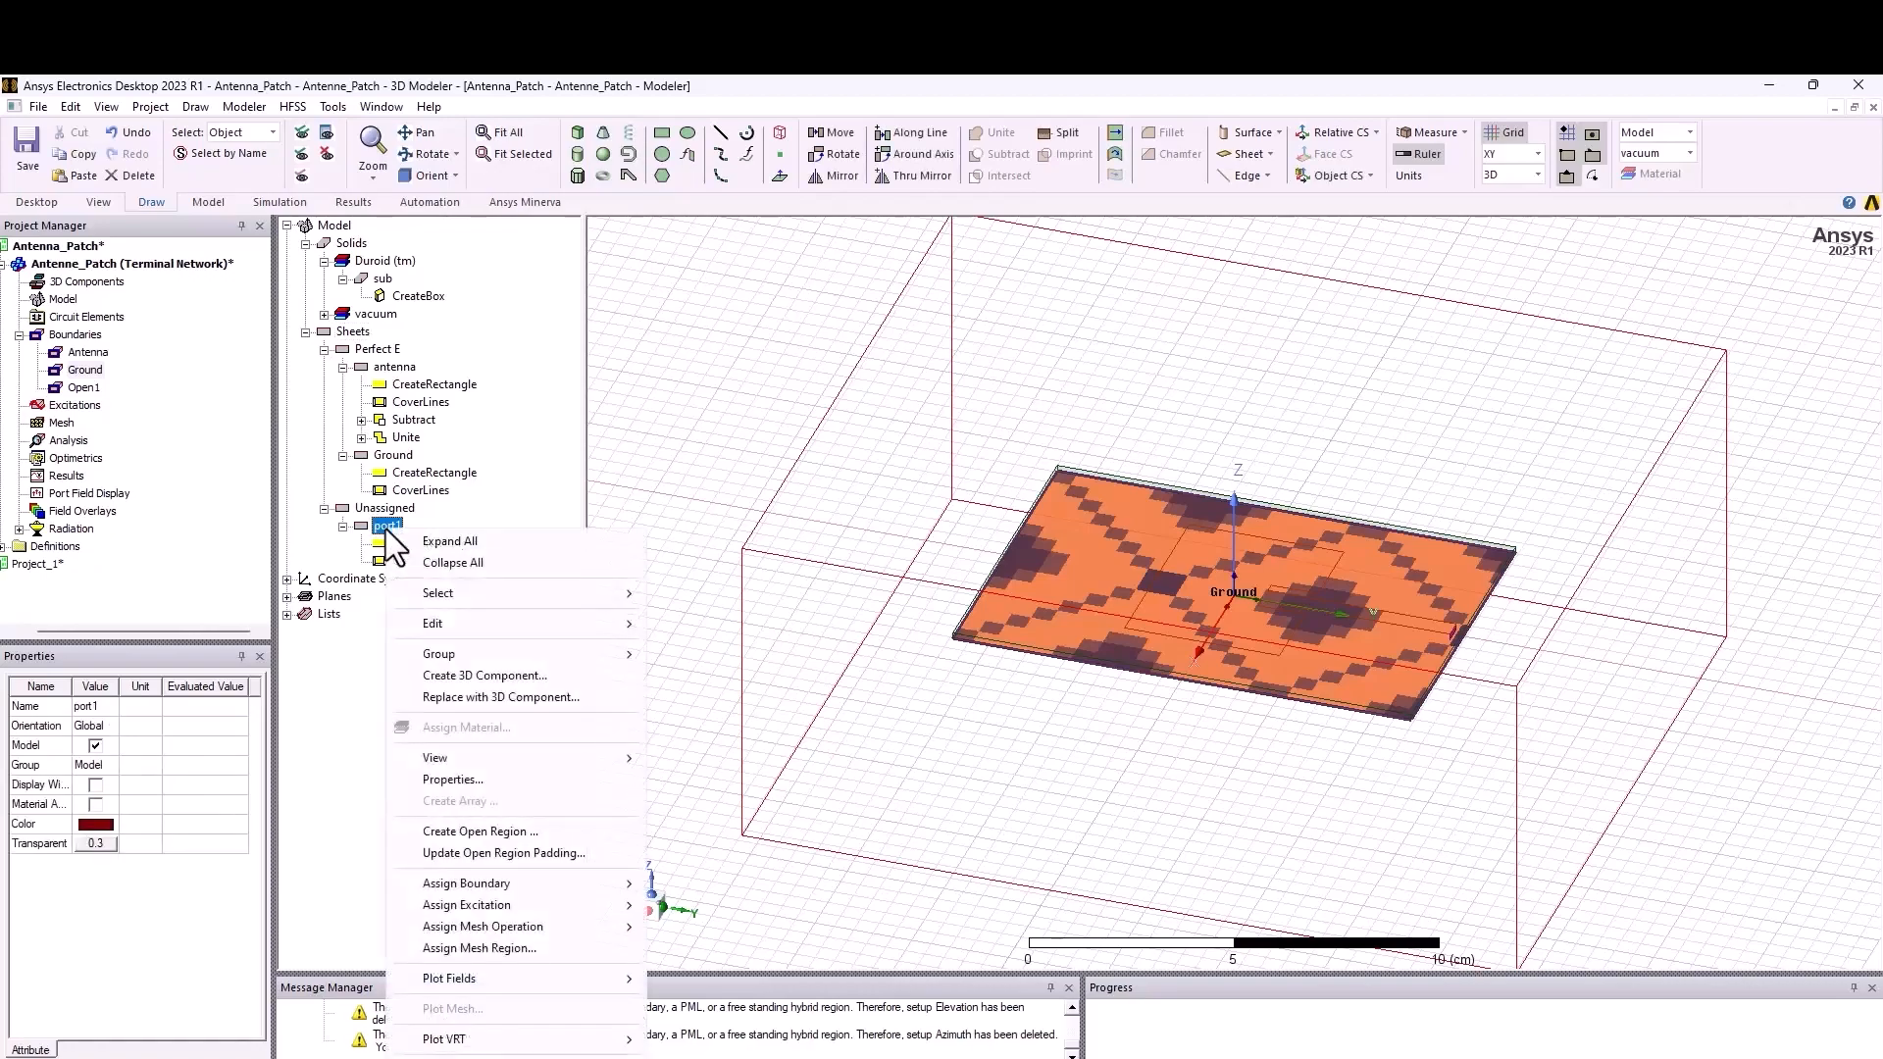
{"action": "mouse_move", "coordinate": [587, 755]}
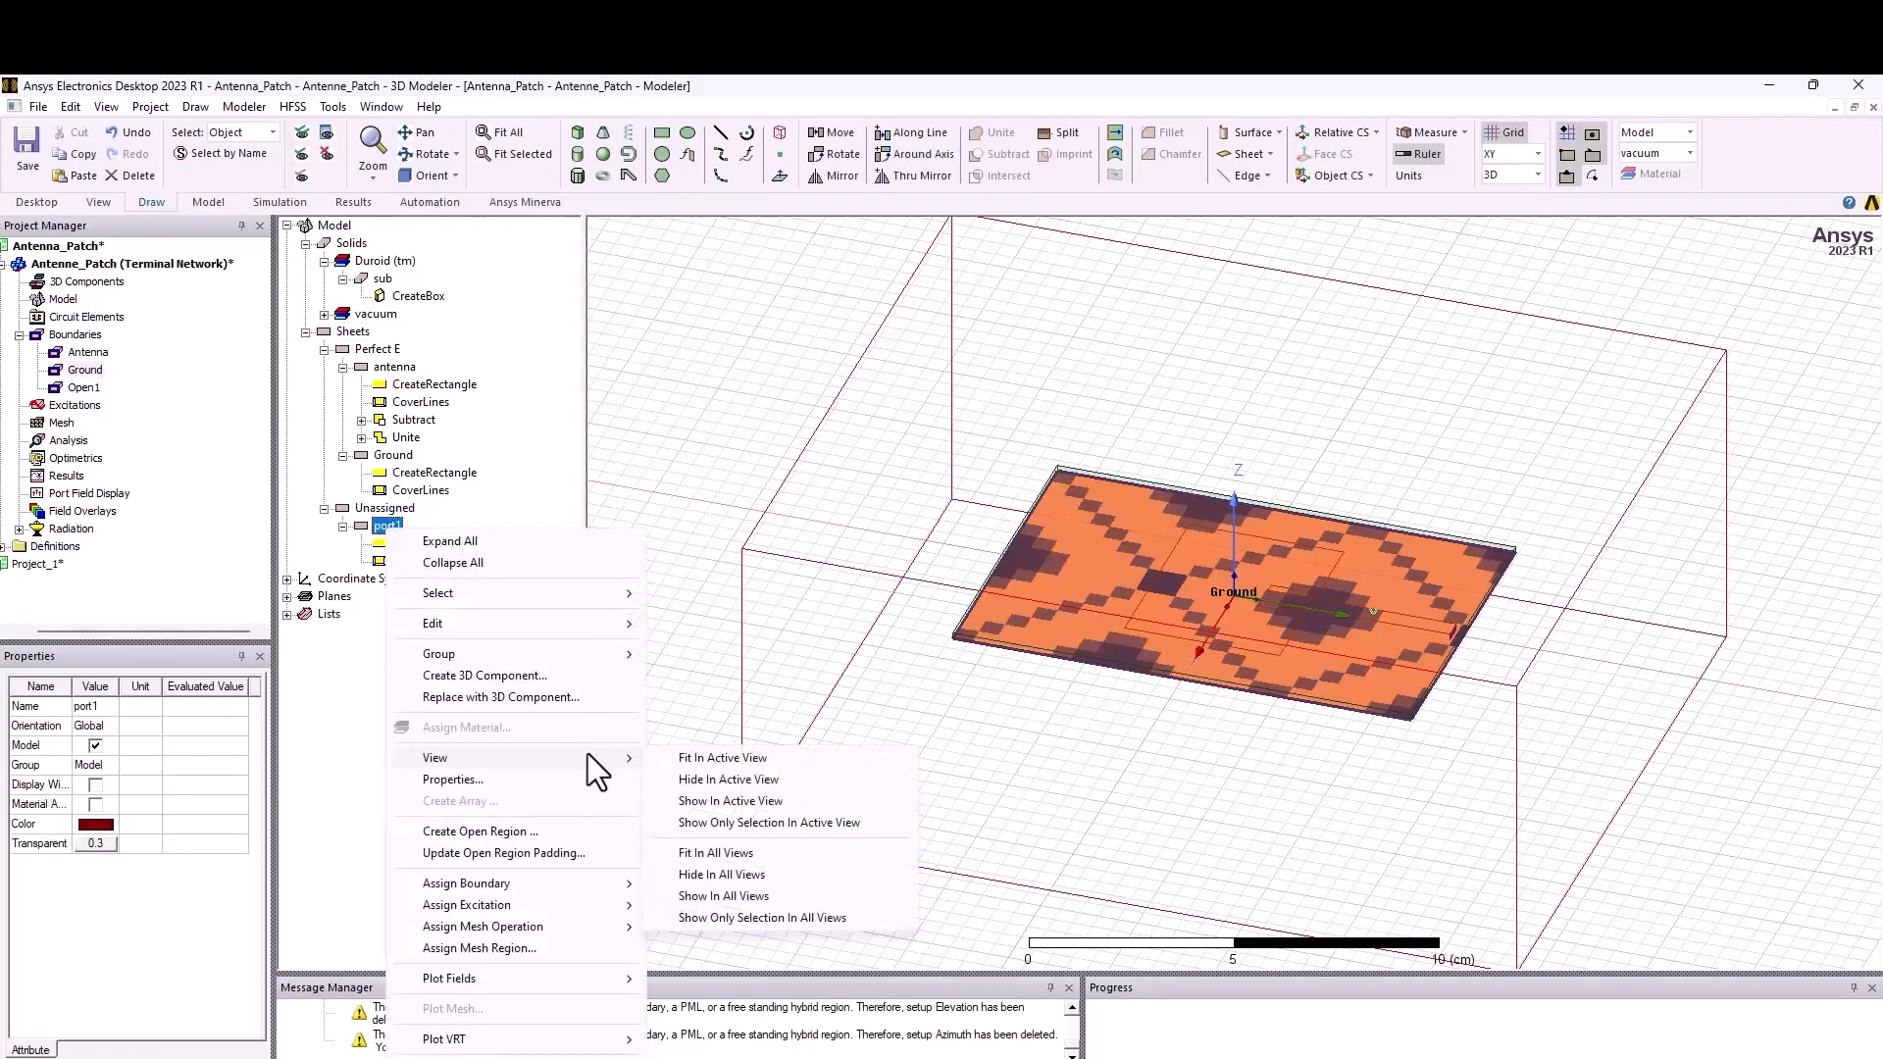
{"action": "left_click", "coordinate": [687, 758]}
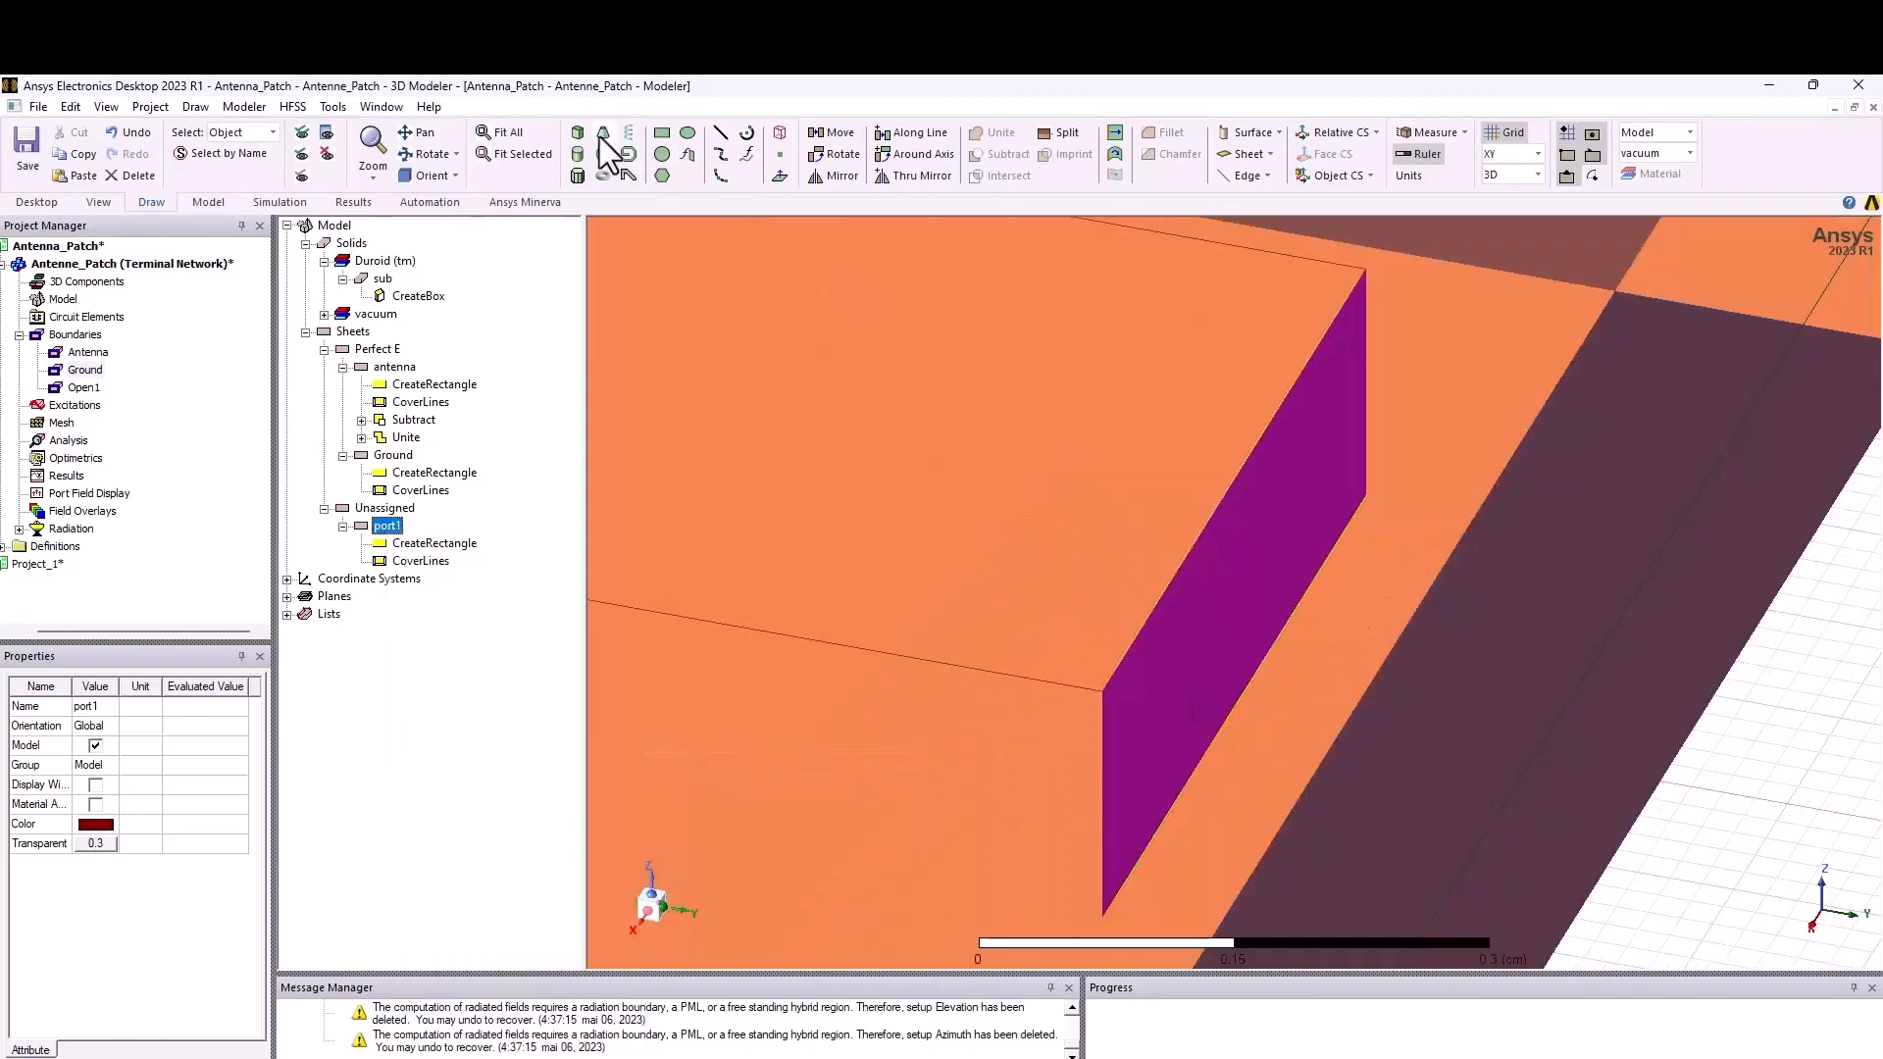
{"action": "left_click", "coordinate": [454, 177]}
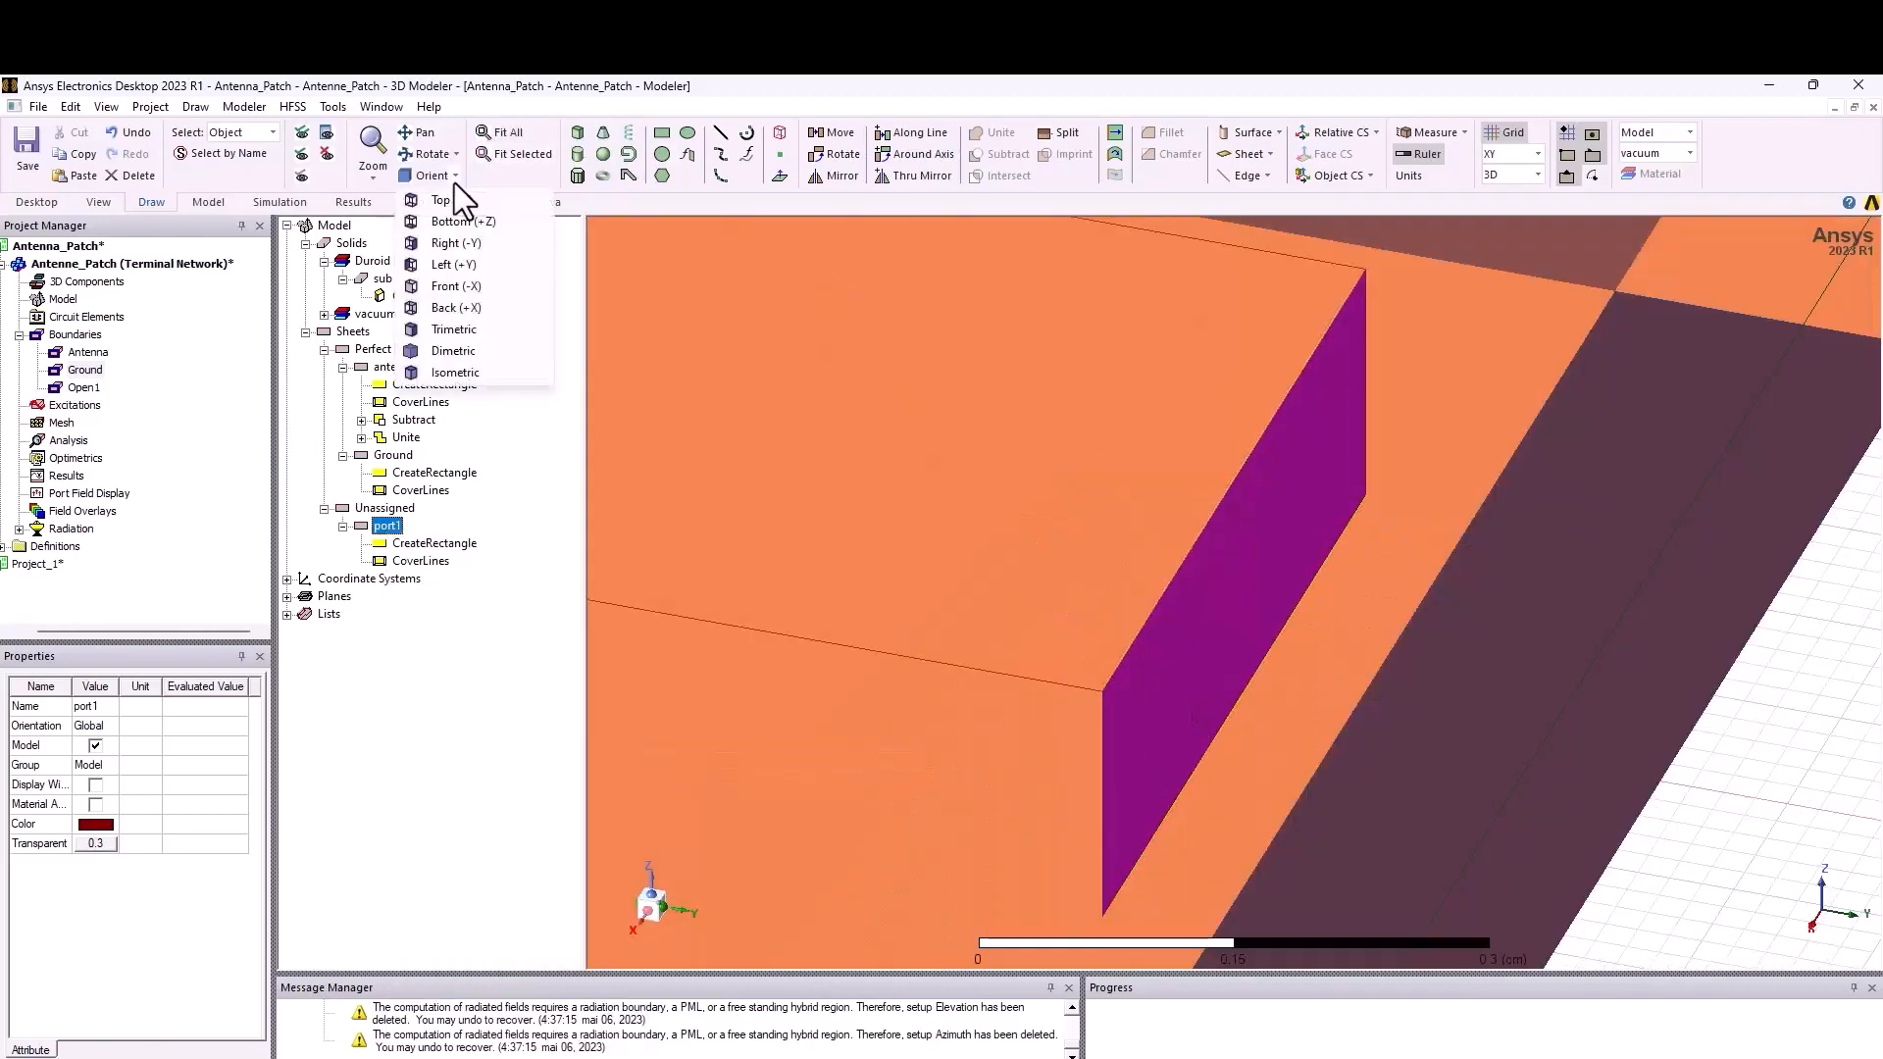
{"action": "left_click", "coordinate": [473, 257]}
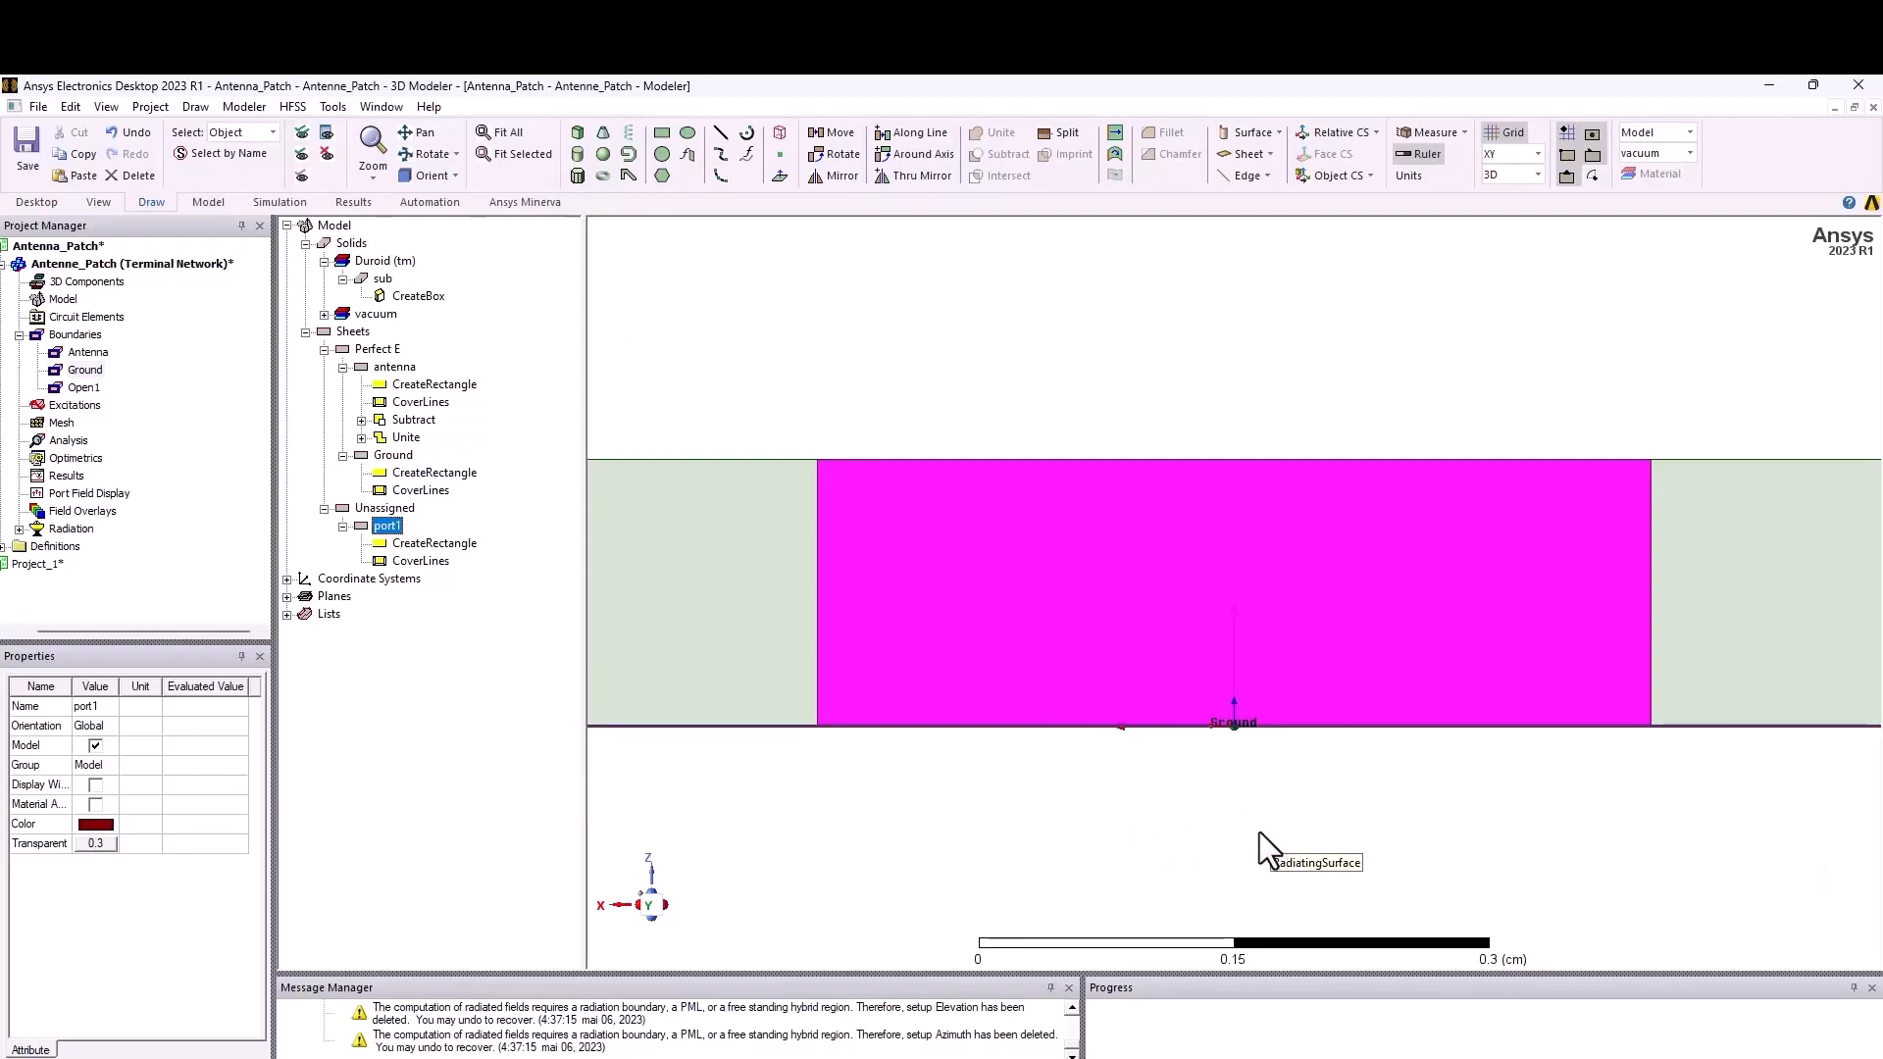
{"action": "right_click", "coordinate": [958, 633]}
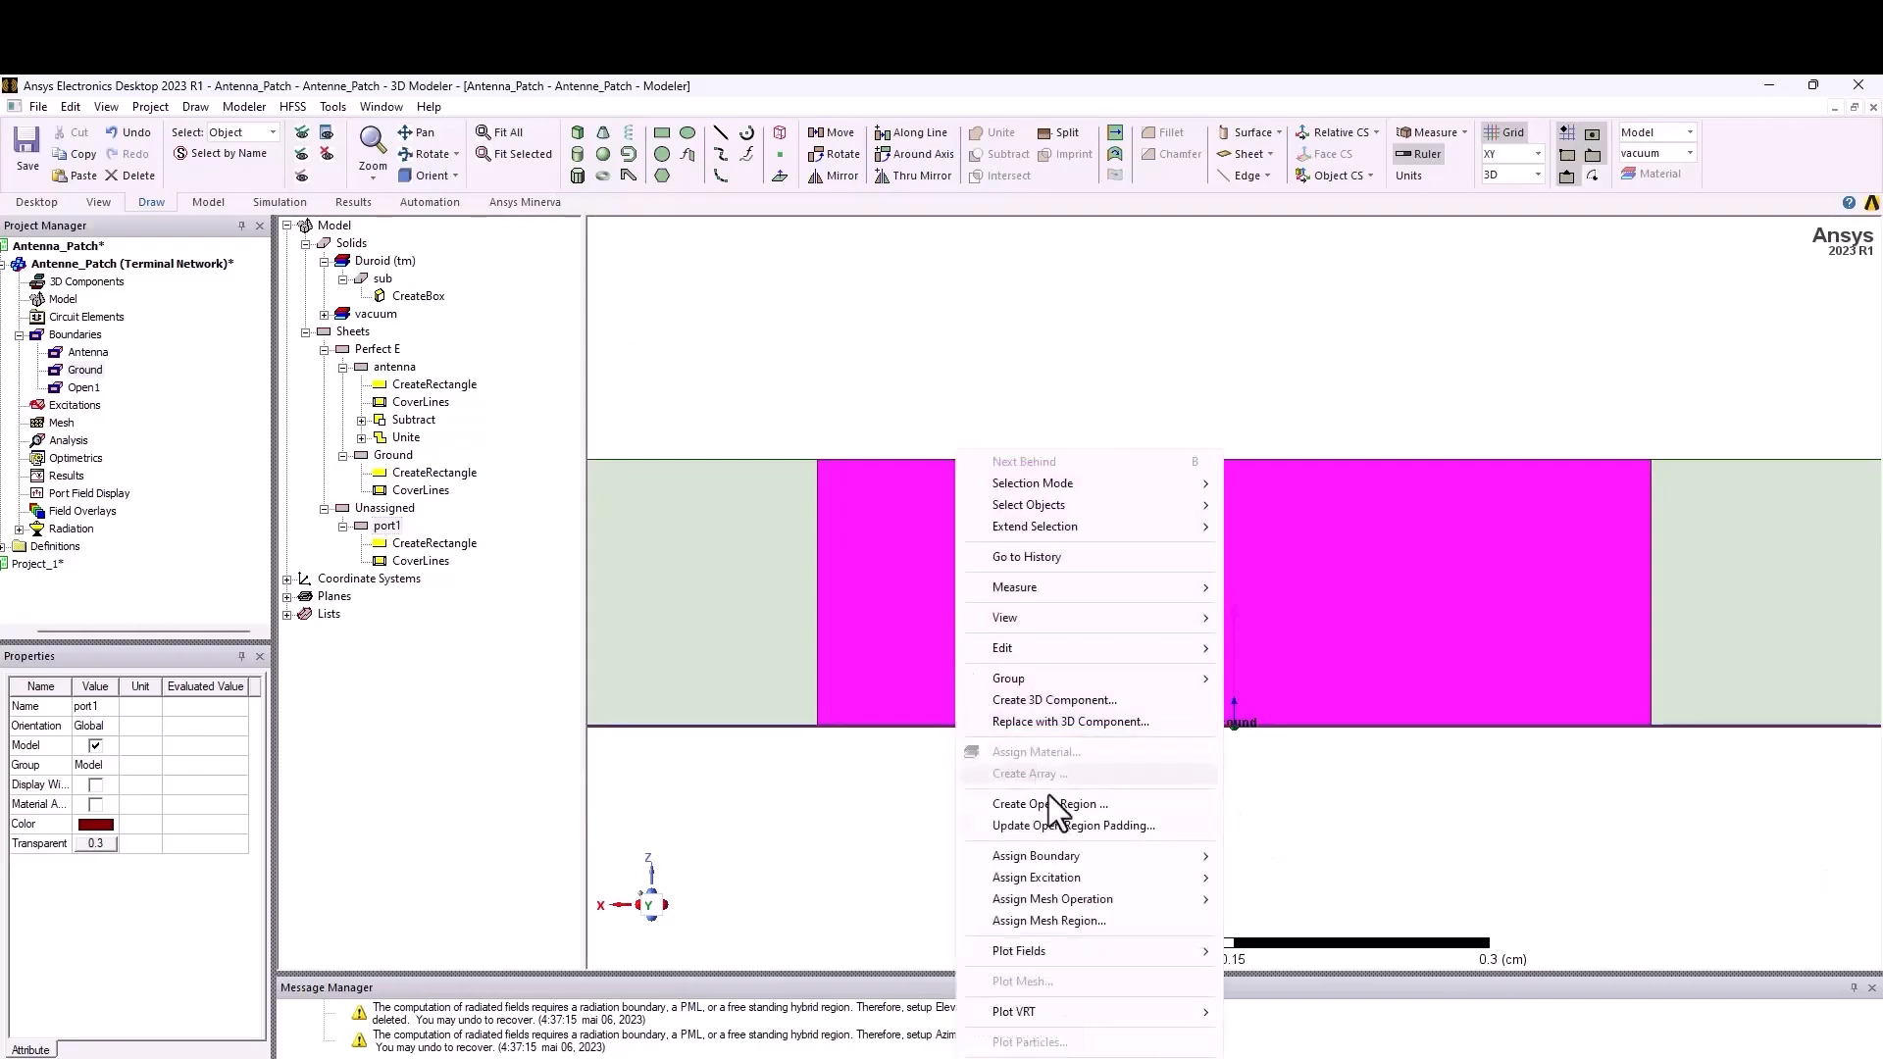
{"action": "mouse_move", "coordinate": [1167, 879]}
{"action": "mouse_move", "coordinate": [1289, 883]}
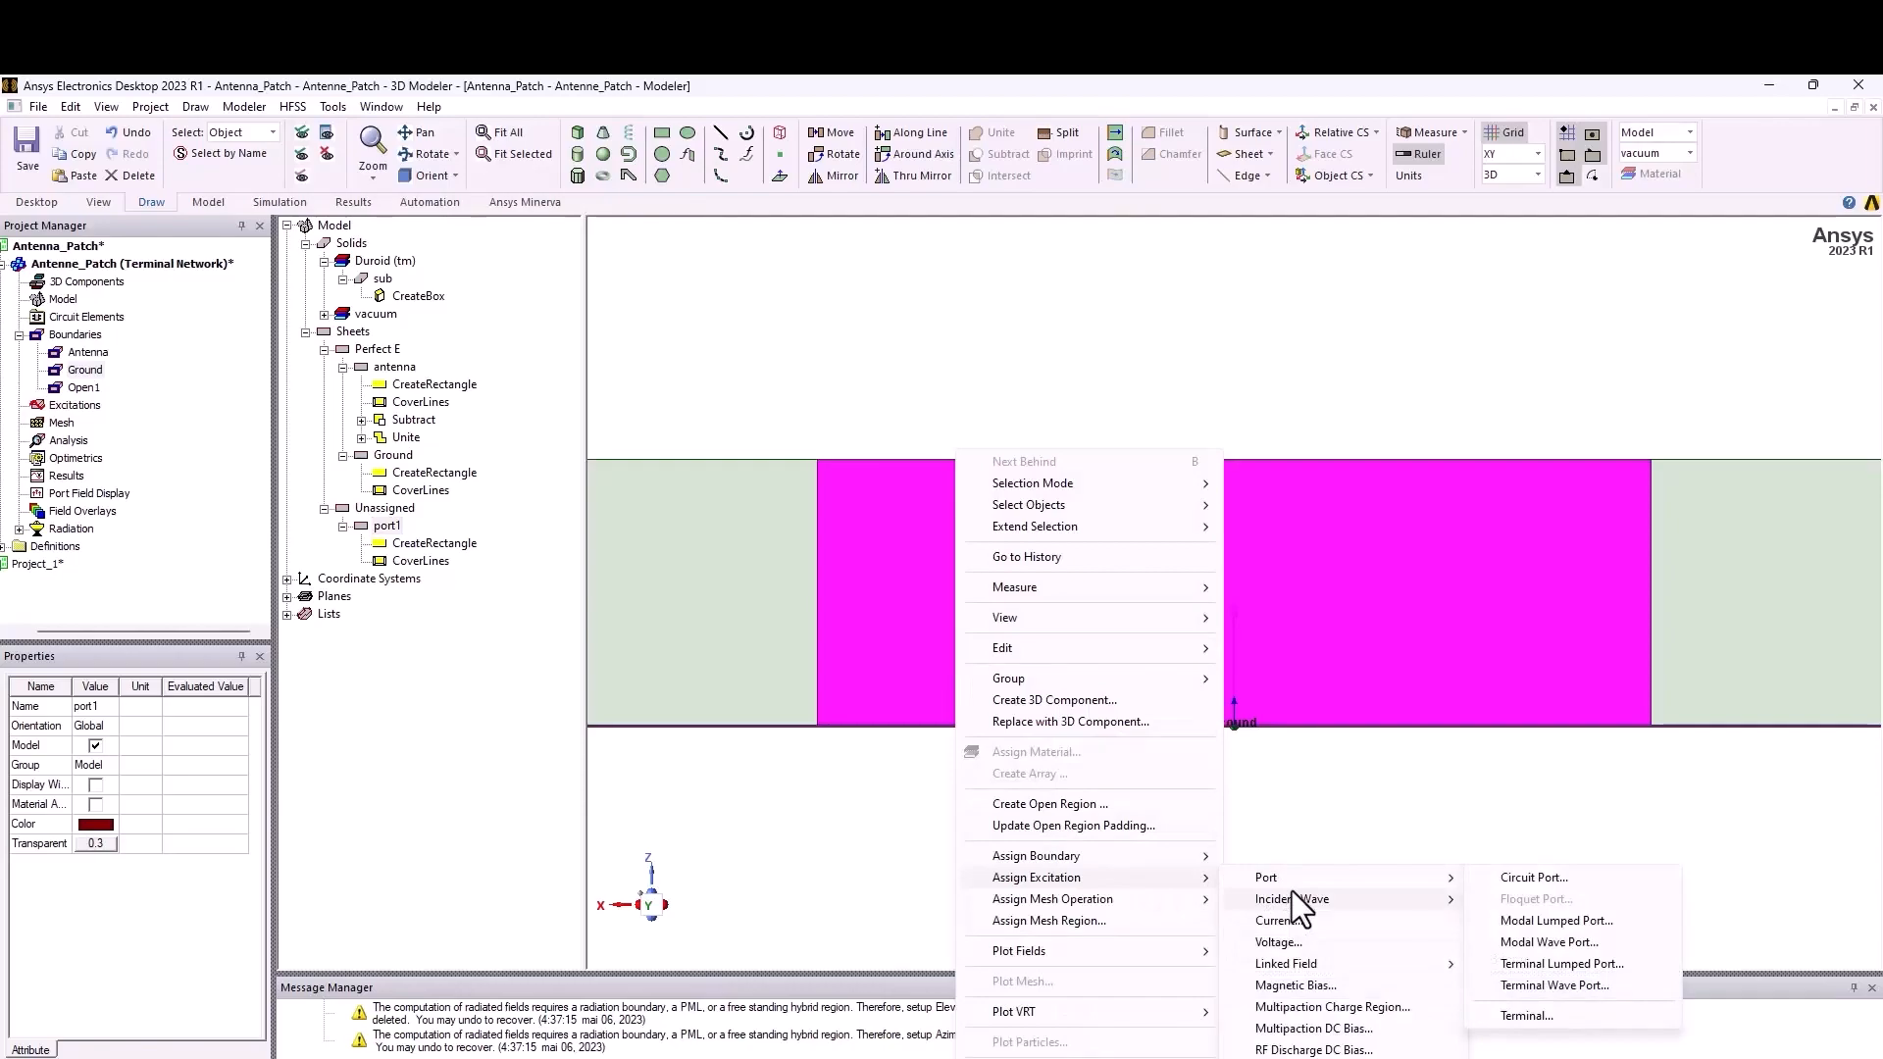
{"action": "left_click", "coordinate": [1575, 966]}
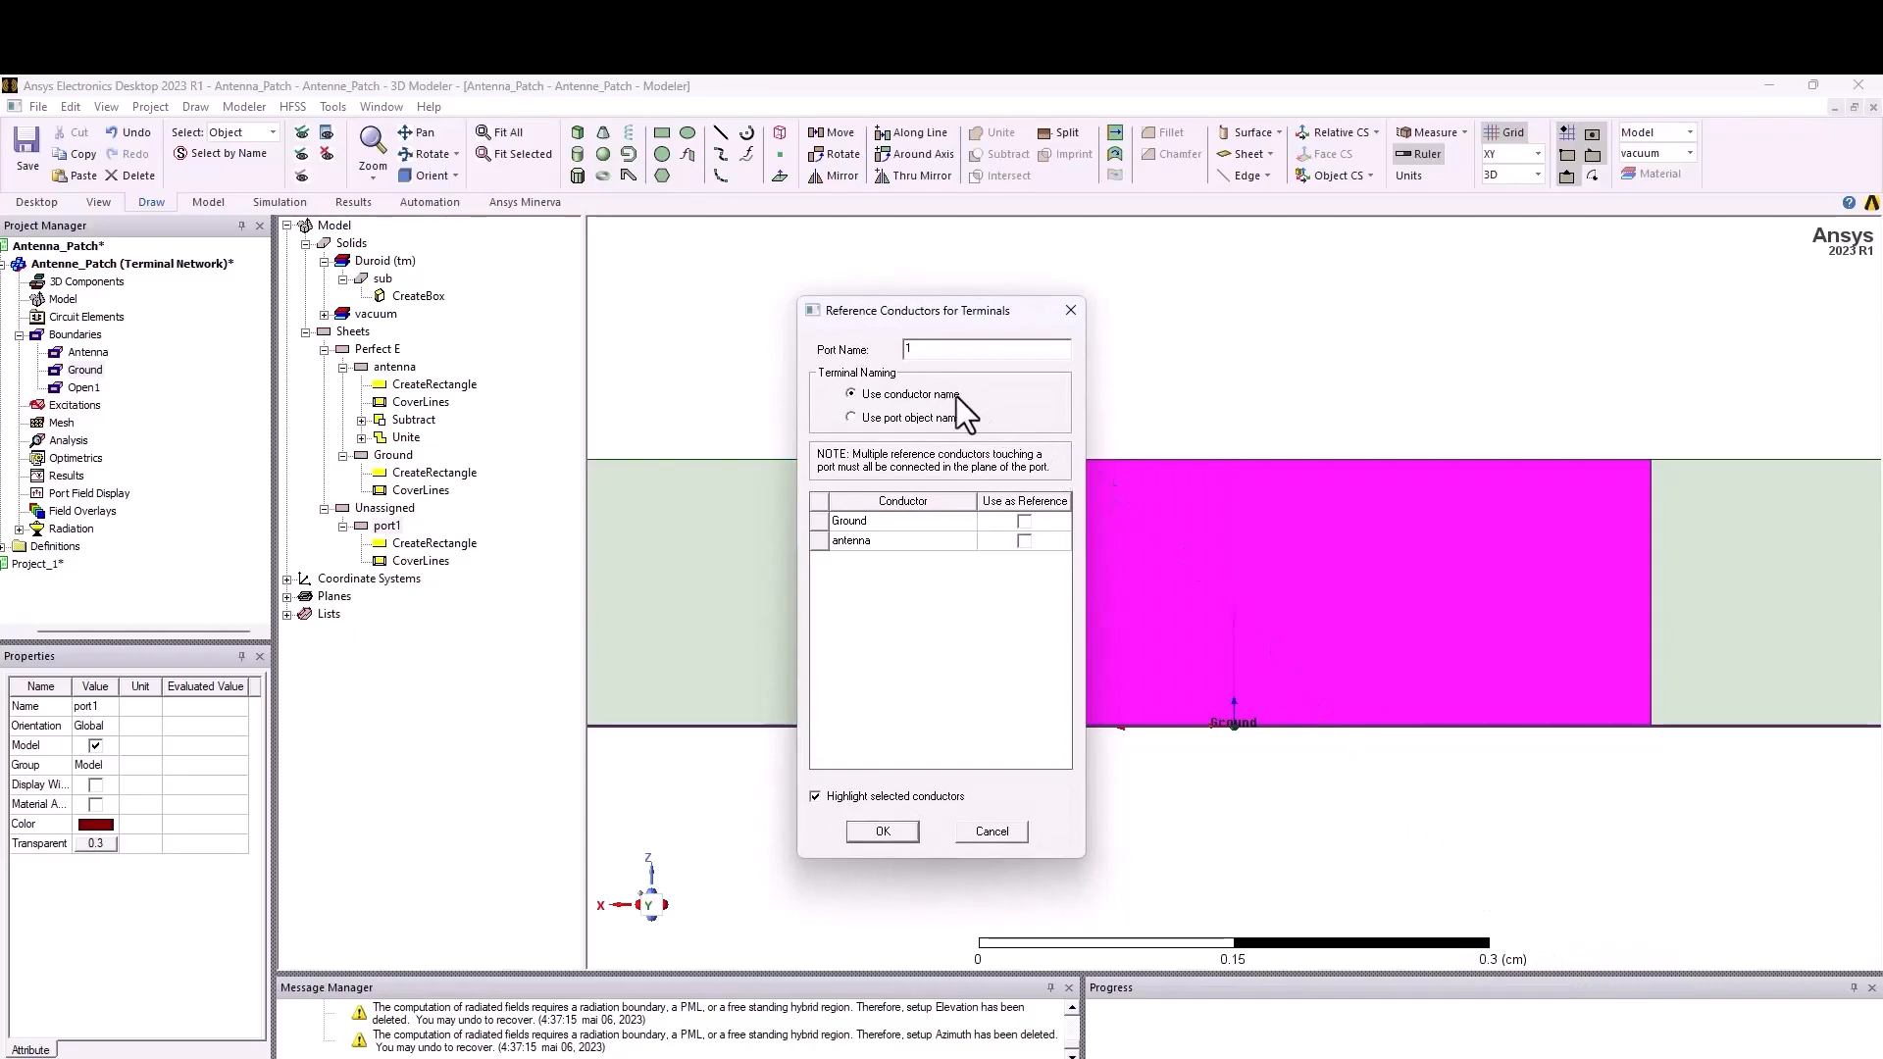
{"action": "left_click", "coordinate": [1026, 519]}
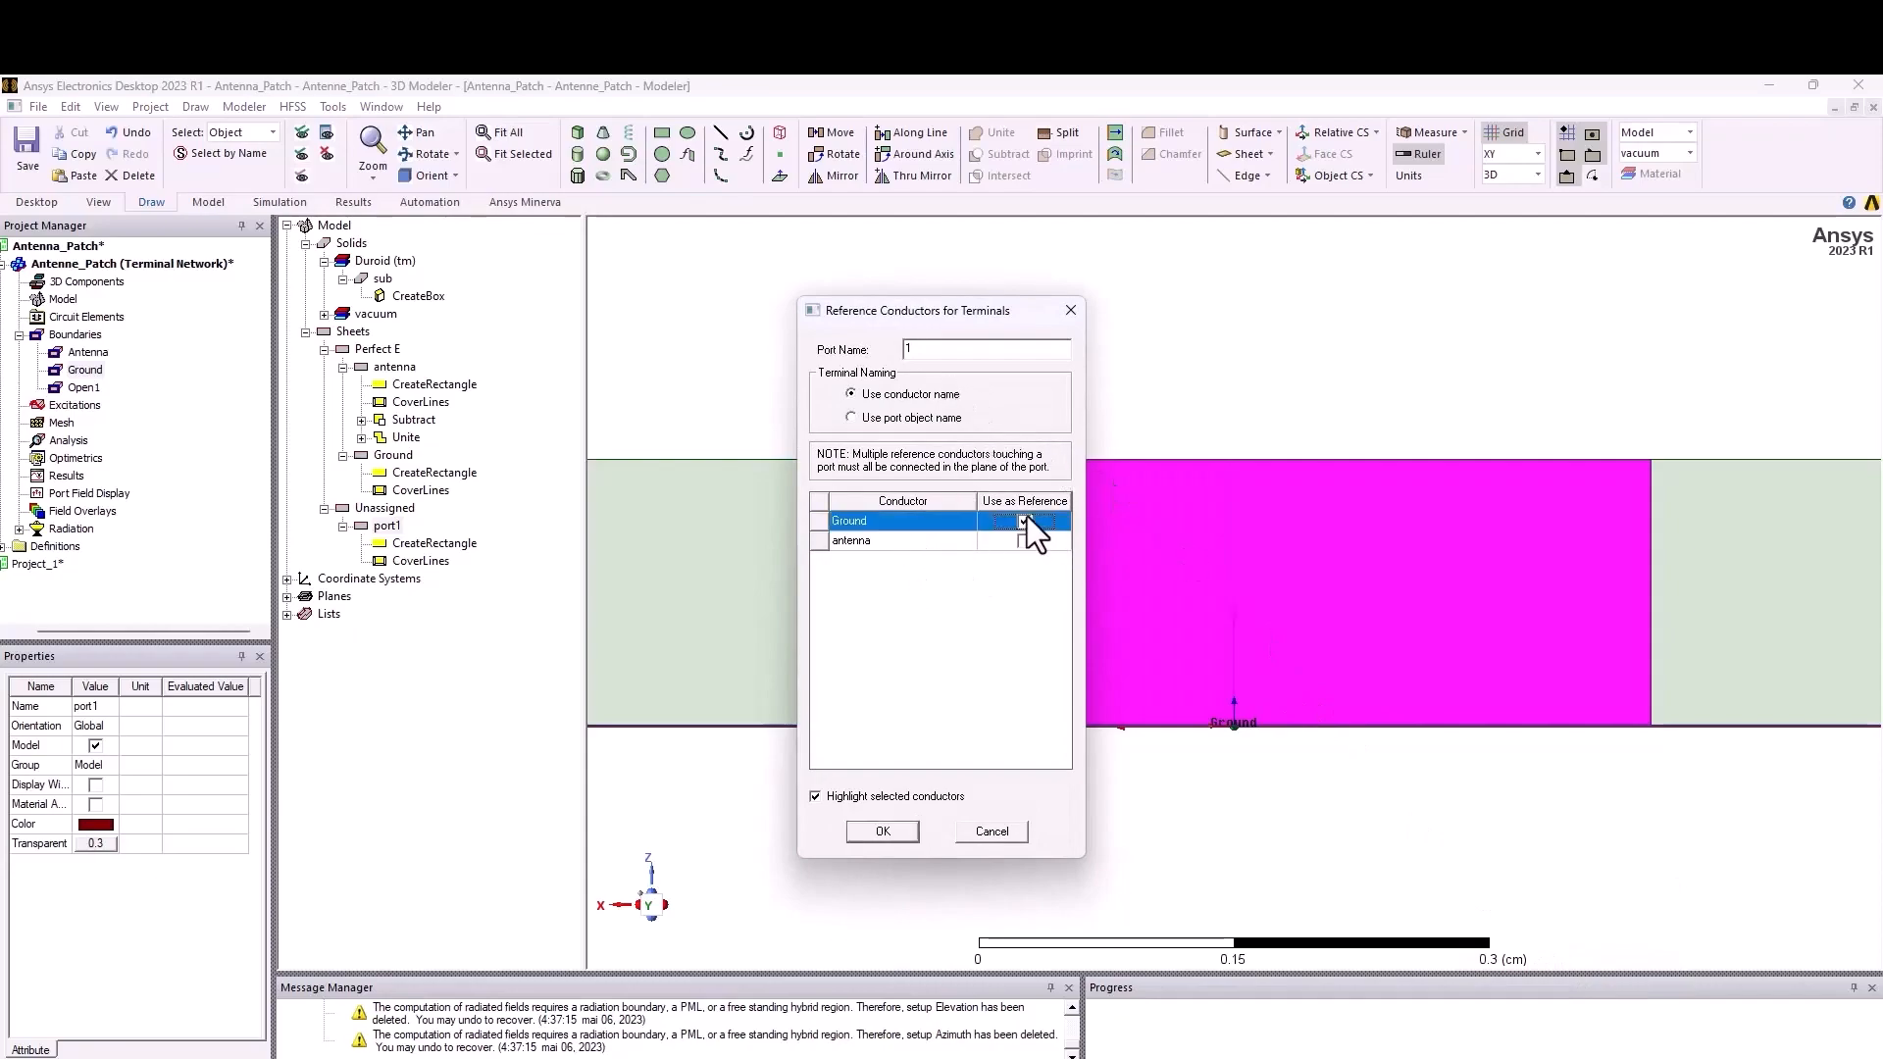
{"action": "left_click", "coordinate": [906, 830]}
{"action": "left_click", "coordinate": [56, 423]}
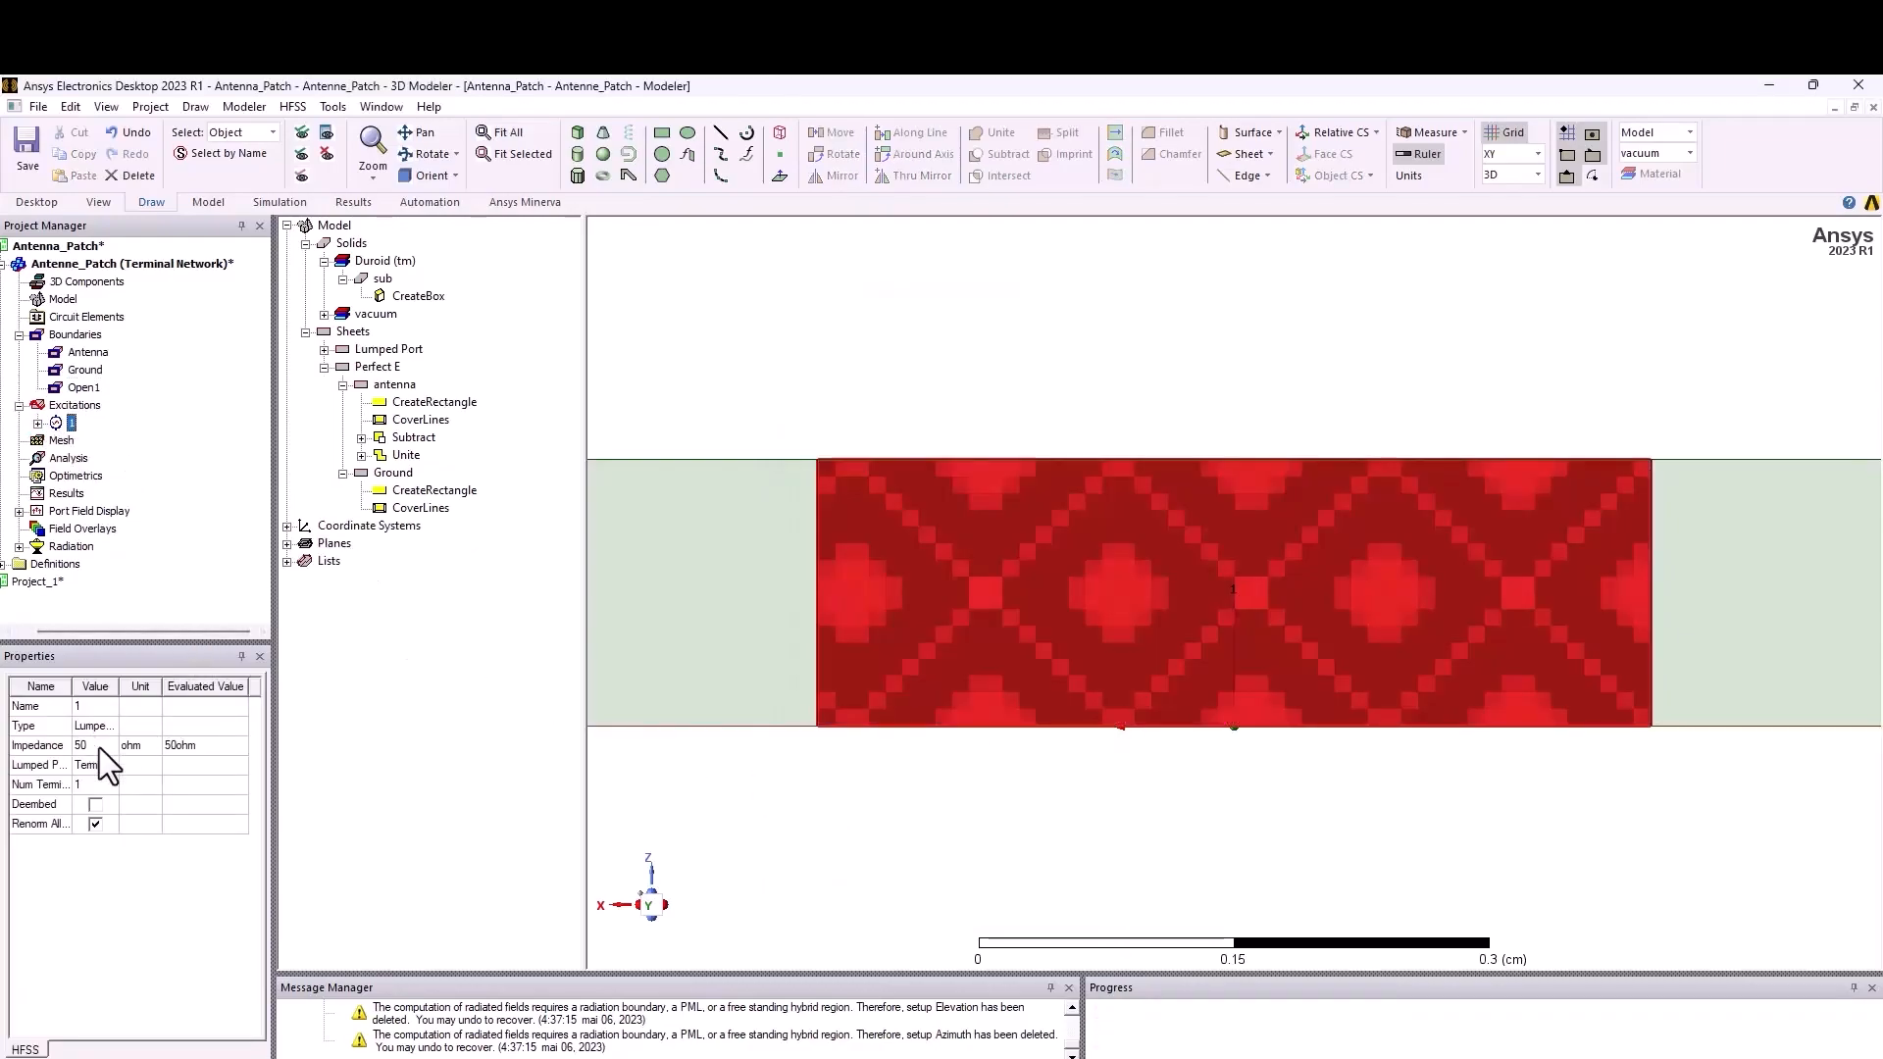
{"action": "left_click", "coordinate": [63, 459]}
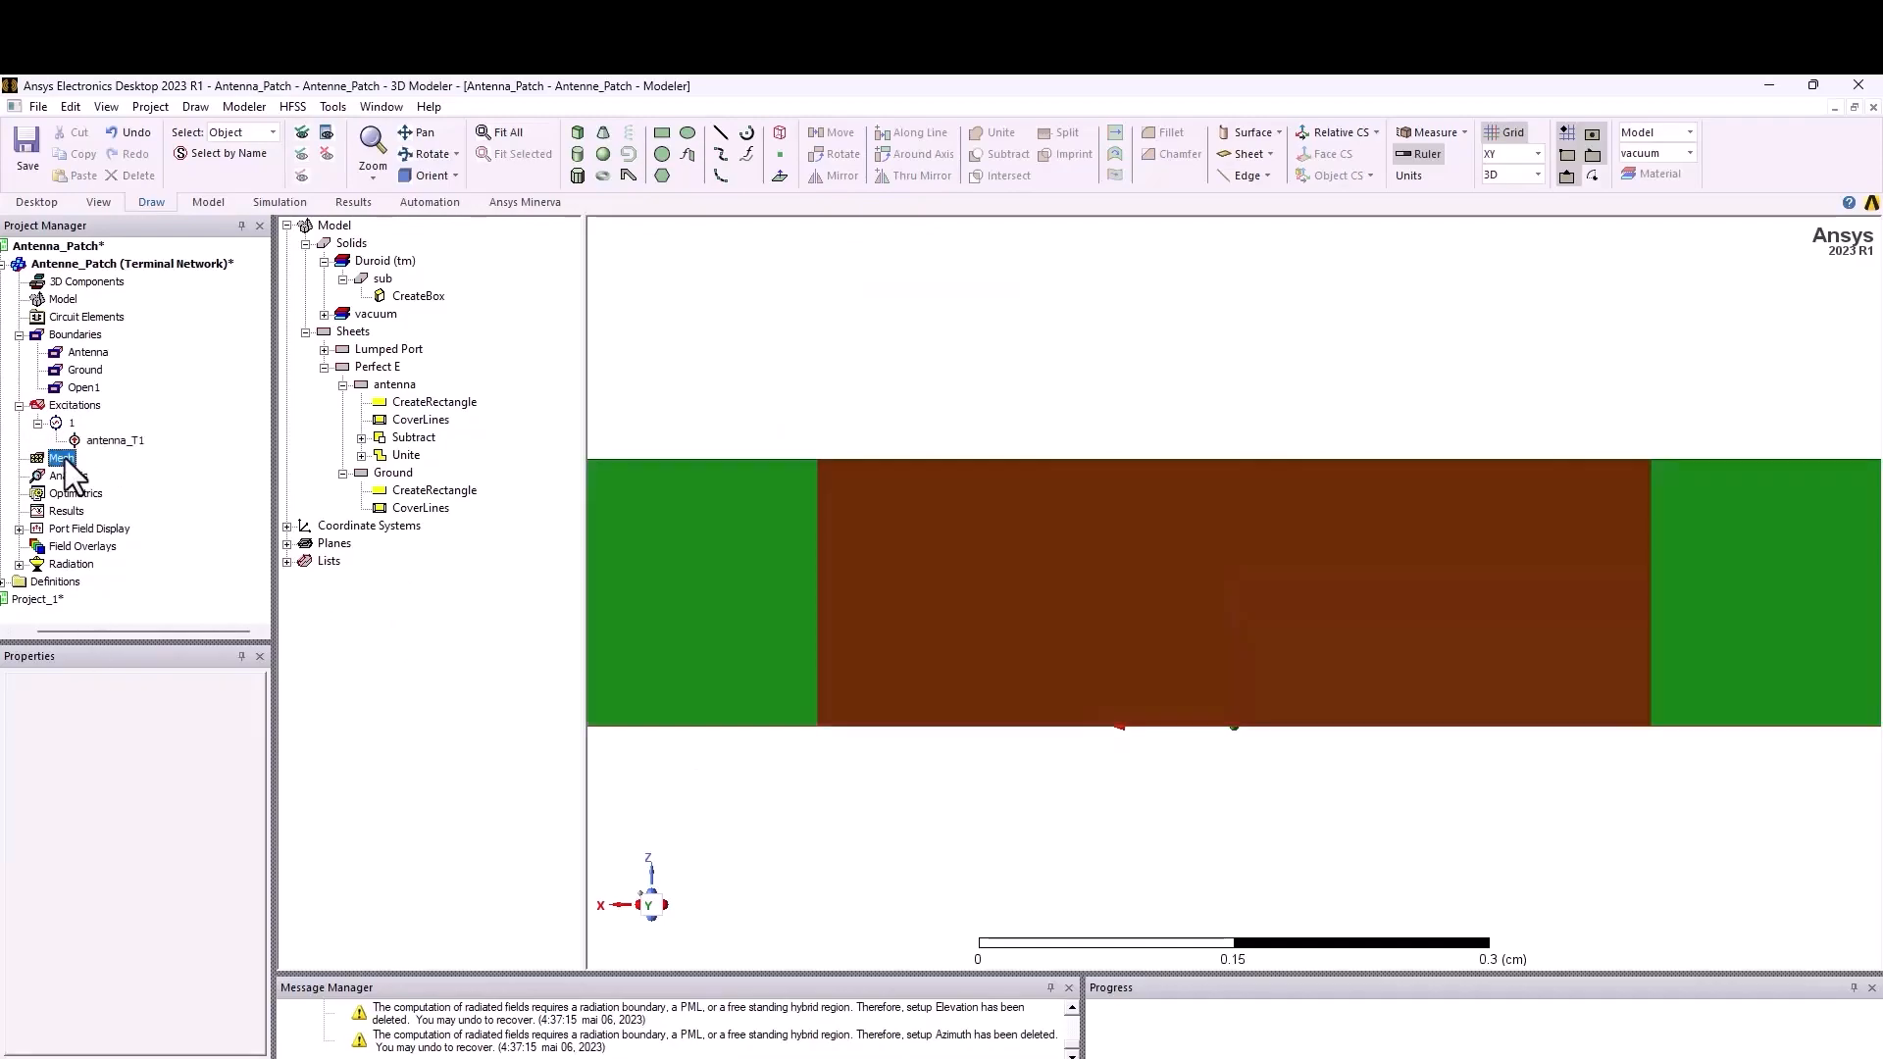